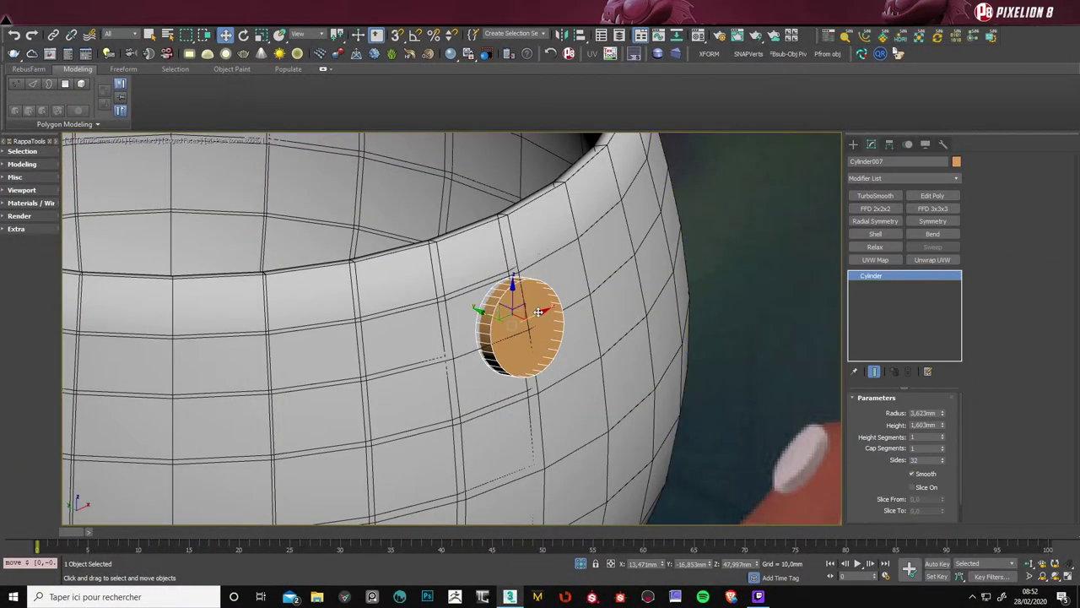
- Imprint the small cylinder into the cauldron wall with a LazerCut ProBoolean cutter
{"action": "key", "text": "alt+l"}
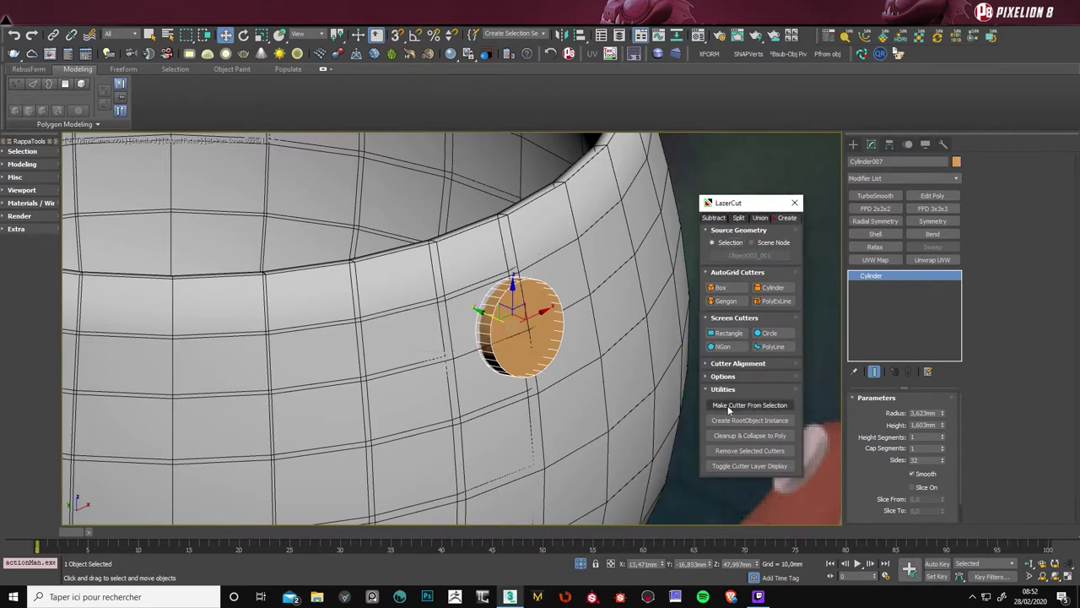
{"action": "left_click", "coordinate": [729, 405]}
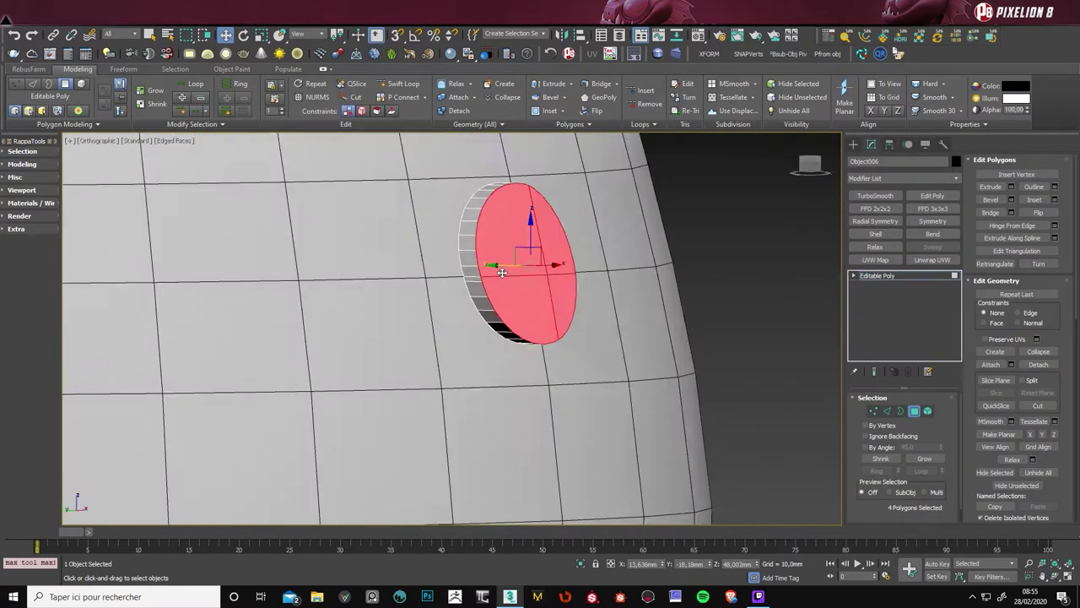
- Delete the disk's front polygons and cap the open hole with a polygon grid
{"action": "mouse_move", "coordinate": [380, 244]}
{"action": "middle_mouse_down", "text": "alt"}
{"action": "mouse_move", "coordinate": [391, 233]}
{"action": "mouse_move", "coordinate": [494, 234]}
{"action": "mouse_move", "coordinate": [447, 270]}
{"action": "mouse_move", "coordinate": [424, 346]}
{"action": "mouse_move", "coordinate": [451, 332]}
{"action": "middle_mouse_up", "text": "alt"}
{"action": "key", "text": "Delete"}
{"action": "key", "text": "2"}
{"action": "key", "text": "w"}
{"action": "scroll", "coordinate": [451, 332], "scroll_direction": "up", "scroll_amount": 3}
{"action": "key", "text": "1"}
{"action": "left_click_drag", "start_coordinate": [388, 190], "coordinate": [470, 242]}
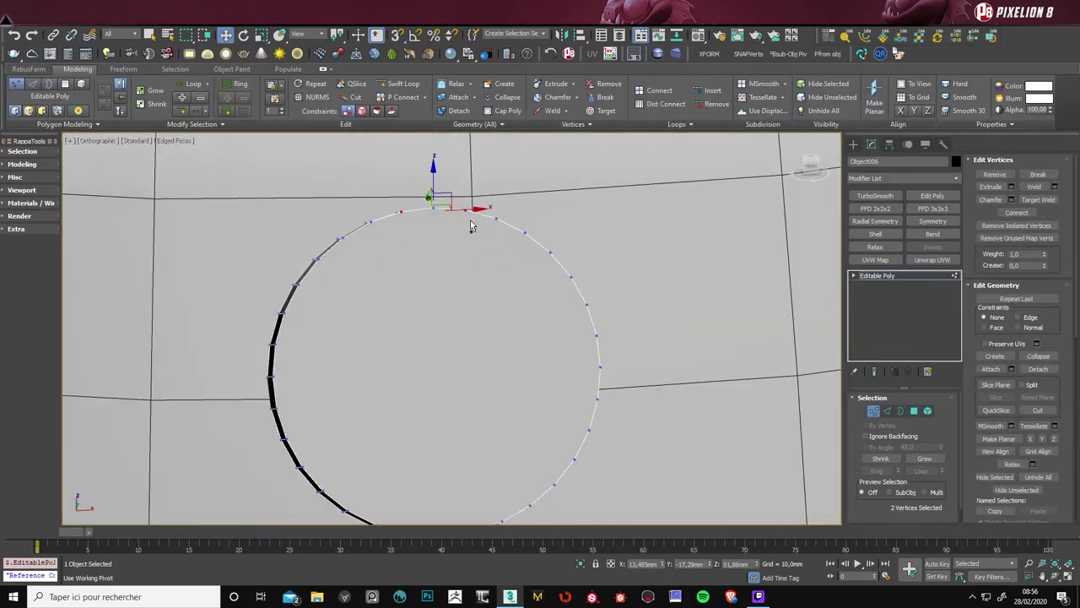
{"action": "middle_click_drag", "start_coordinate": [428, 213], "coordinate": [381, 357], "text": "alt"}
{"action": "left_click", "coordinate": [903, 178]}
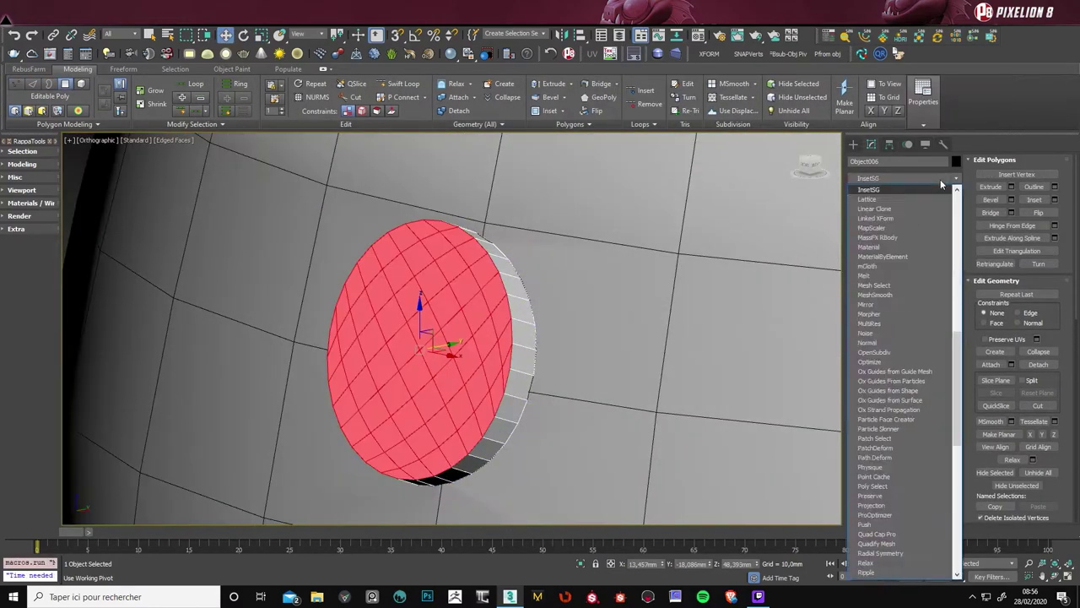
{"action": "scroll", "coordinate": [1017, 337], "scroll_direction": "down", "scroll_amount": 1}
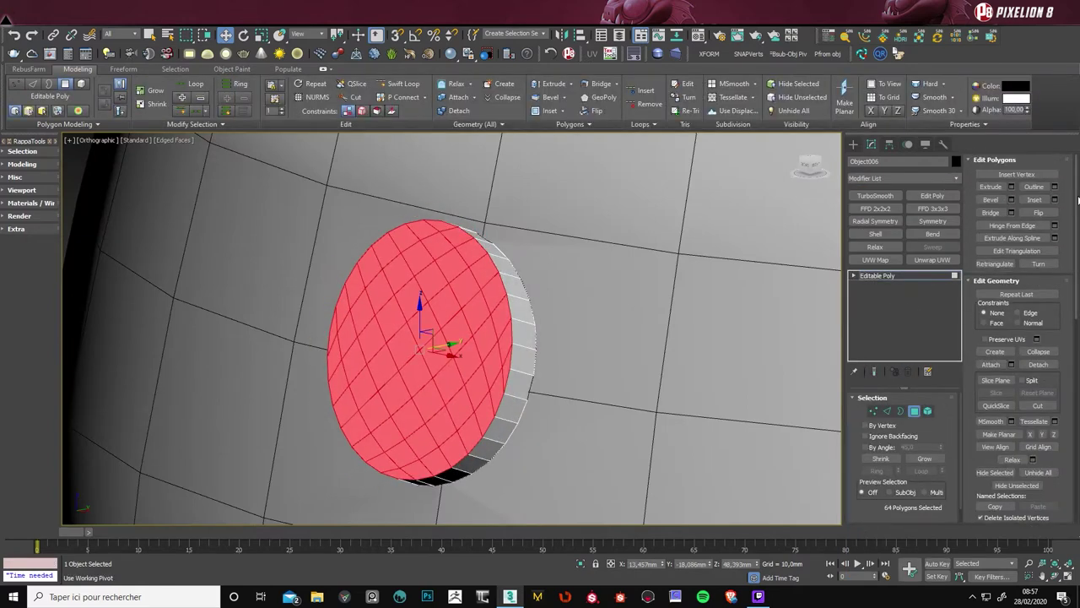
- Add an FFD 3x3x3 modifier to bulge the grid cap into a domed medallion
{"action": "middle_click_drag", "start_coordinate": [485, 346], "coordinate": [523, 338], "text": "alt"}
{"action": "key", "text": "w"}
{"action": "left_click", "coordinate": [949, 178]}
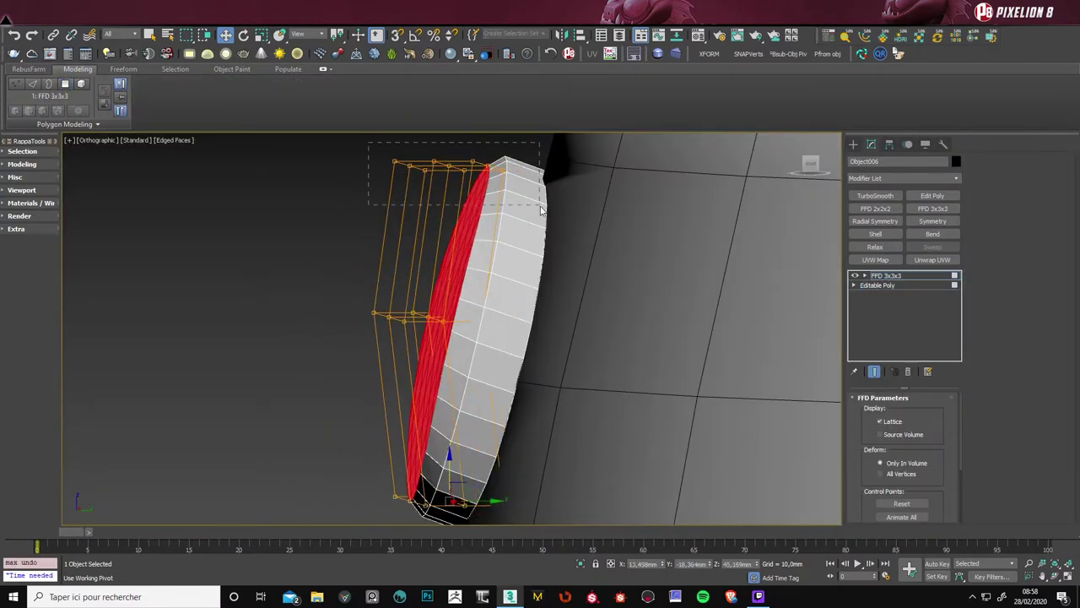
{"action": "middle_click_drag", "start_coordinate": [540, 210], "coordinate": [337, 212], "text": "alt"}
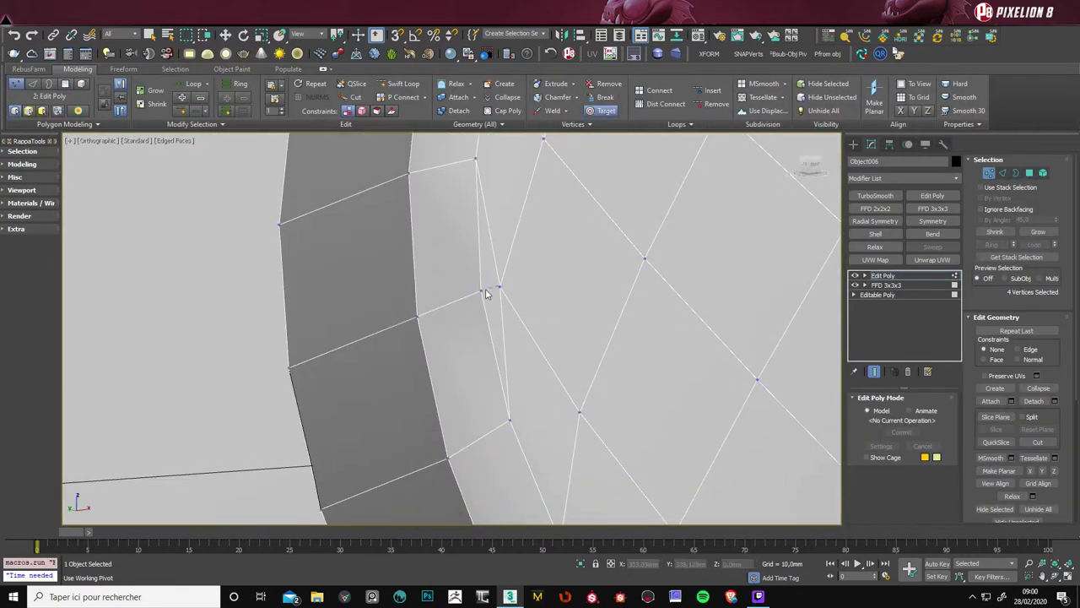
{"action": "scroll", "coordinate": [485, 293], "scroll_direction": "down", "scroll_amount": 10}
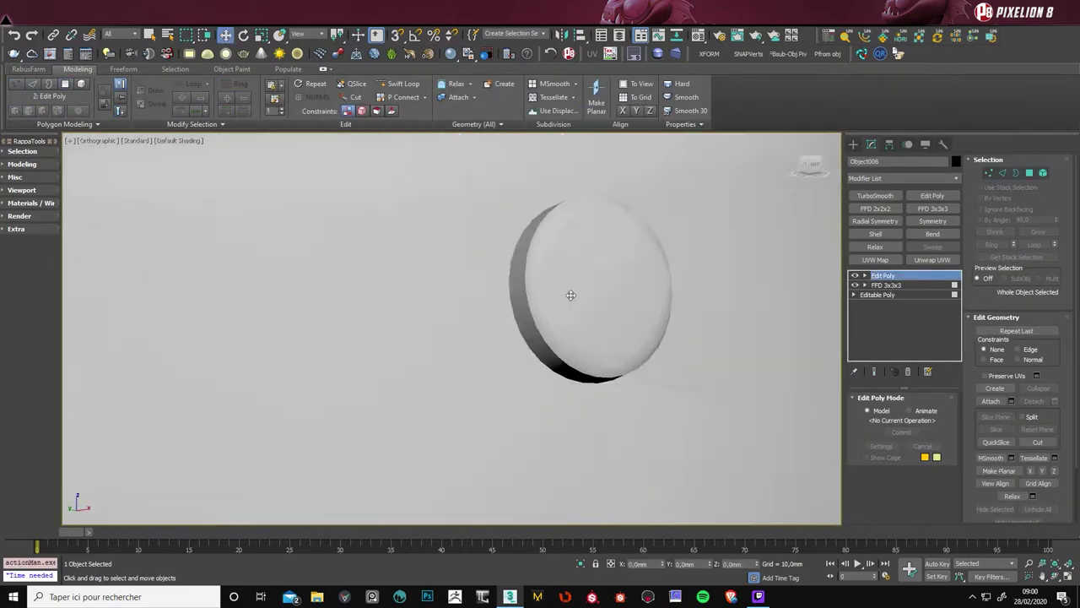
{"action": "scroll", "coordinate": [535, 357], "scroll_direction": "up", "scroll_amount": 15}
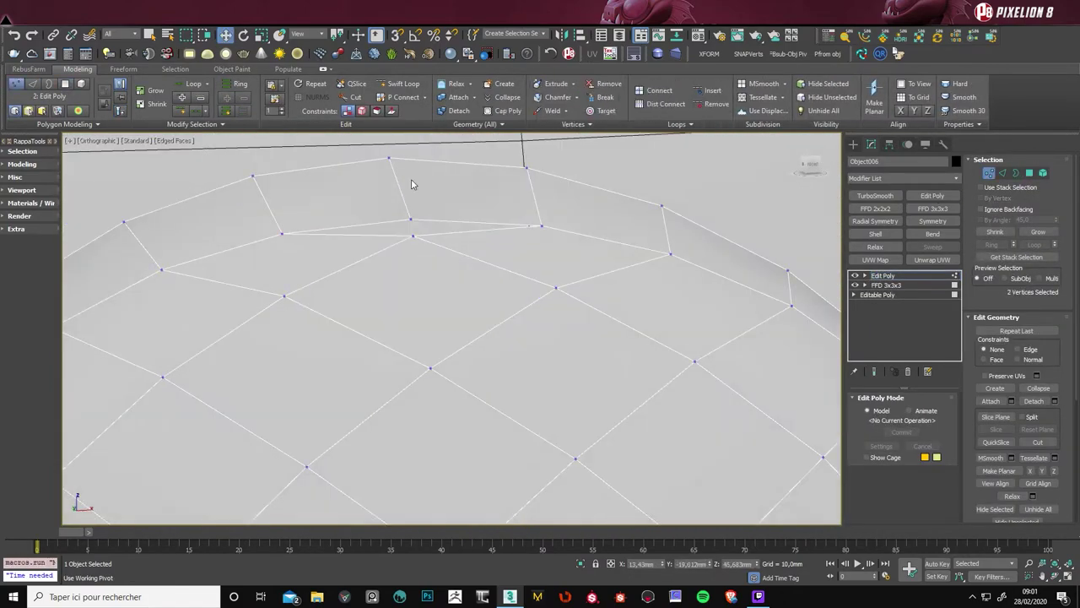
{"action": "scroll", "coordinate": [395, 238], "scroll_direction": "down", "scroll_amount": 10}
{"action": "scroll", "coordinate": [553, 291], "scroll_direction": "up", "scroll_amount": 12}
{"action": "scroll", "coordinate": [455, 296], "scroll_direction": "down", "scroll_amount": 10}
- Give the handle spline 1.932mm rendered thickness, rotate it into place, and add Edit Poly
{"action": "scroll", "coordinate": [453, 193], "scroll_direction": "up", "scroll_amount": 12}
{"action": "key", "text": "F4"}
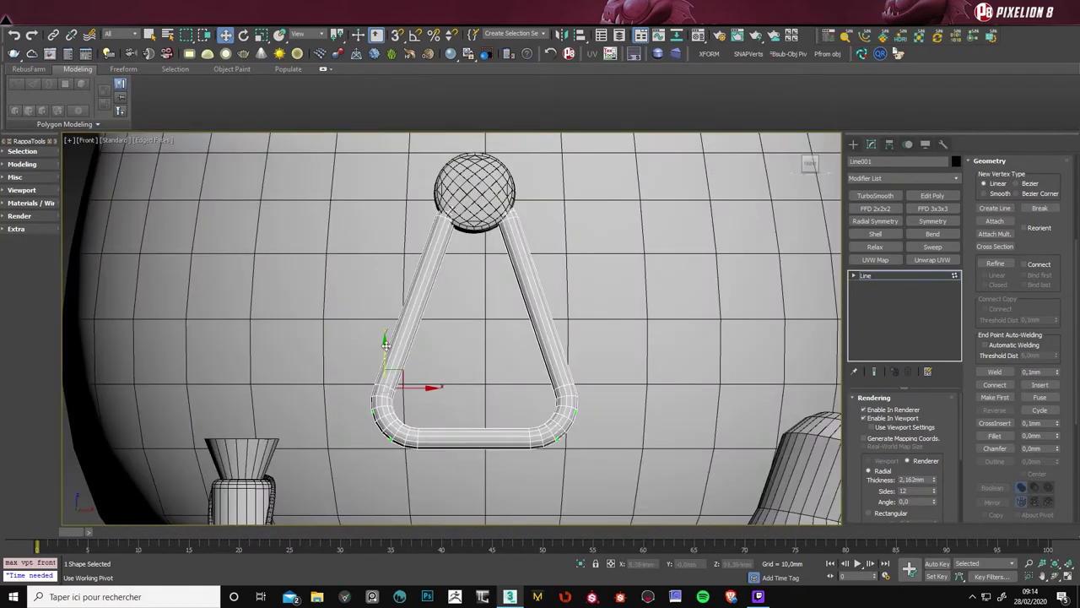
{"action": "key", "text": "e"}
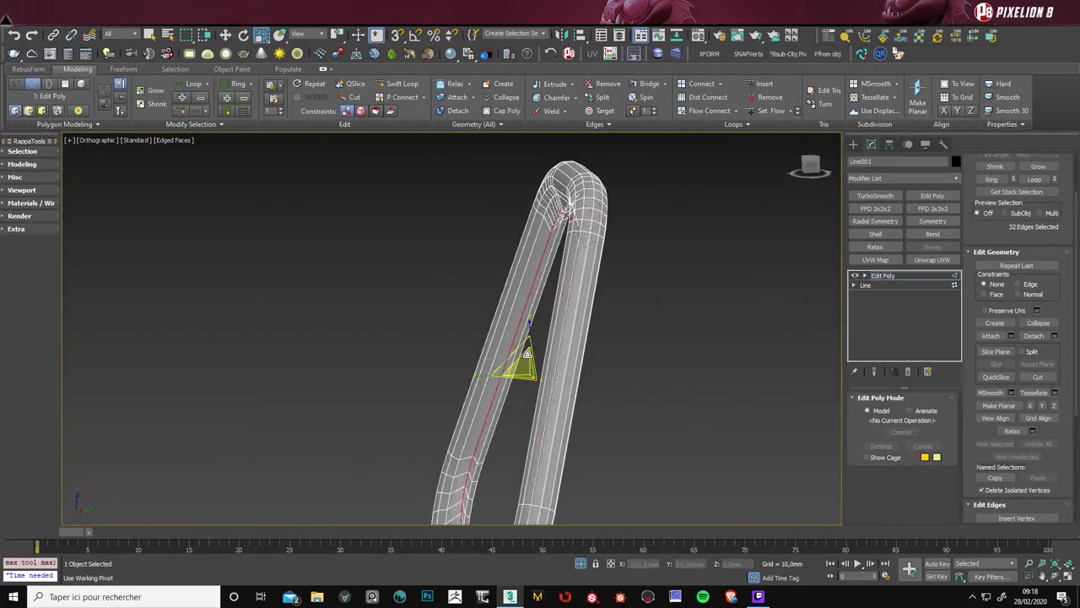
- Send the selected medallion disk and ring handle to ZBrush with GoZ
{"action": "middle_click_drag", "start_coordinate": [439, 337], "coordinate": [505, 289], "text": "alt"}
{"action": "left_click", "coordinate": [505, 290]}
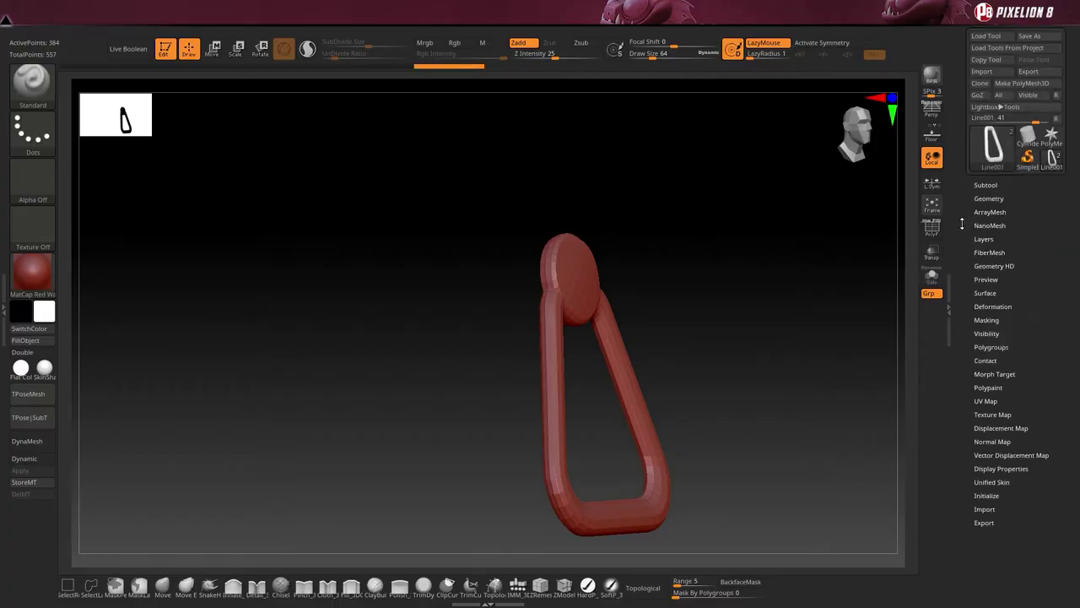
- Close holes on Line001 with Dynamic Subdiv, then apply GroupsLoops to the Socle subtool
{"action": "left_click", "coordinate": [984, 185]}
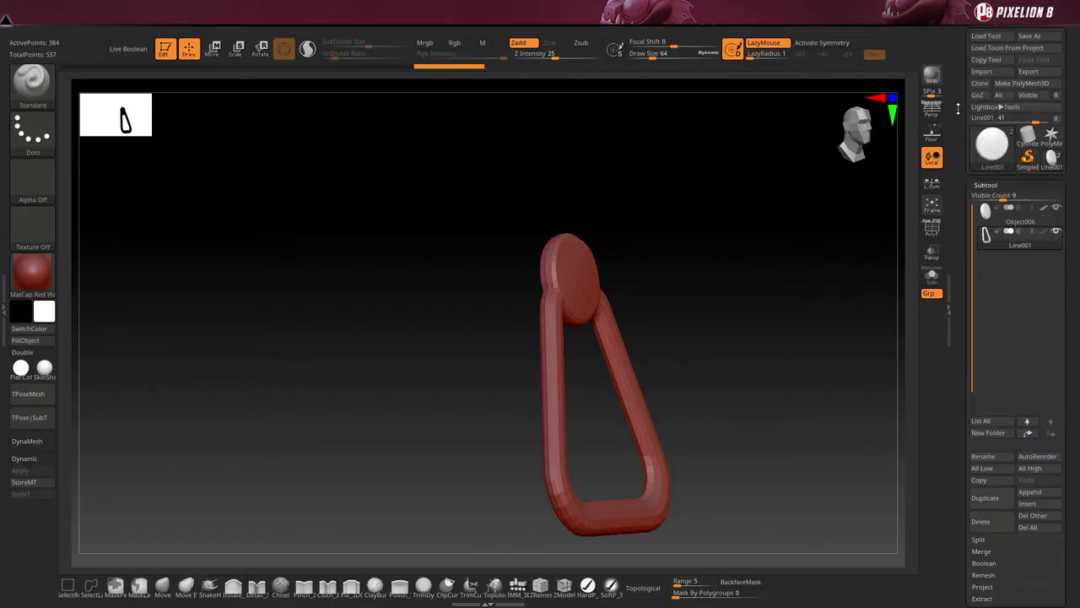
{"action": "left_click_drag", "start_coordinate": [549, 270], "coordinate": [387, 256]}
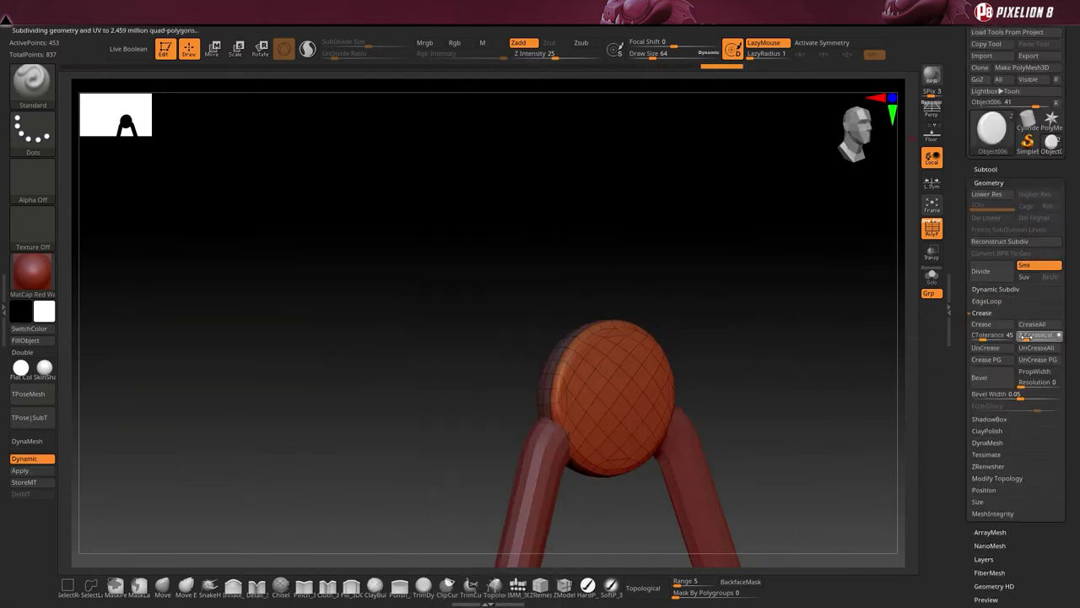
{"action": "left_click_drag", "start_coordinate": [642, 244], "coordinate": [749, 247]}
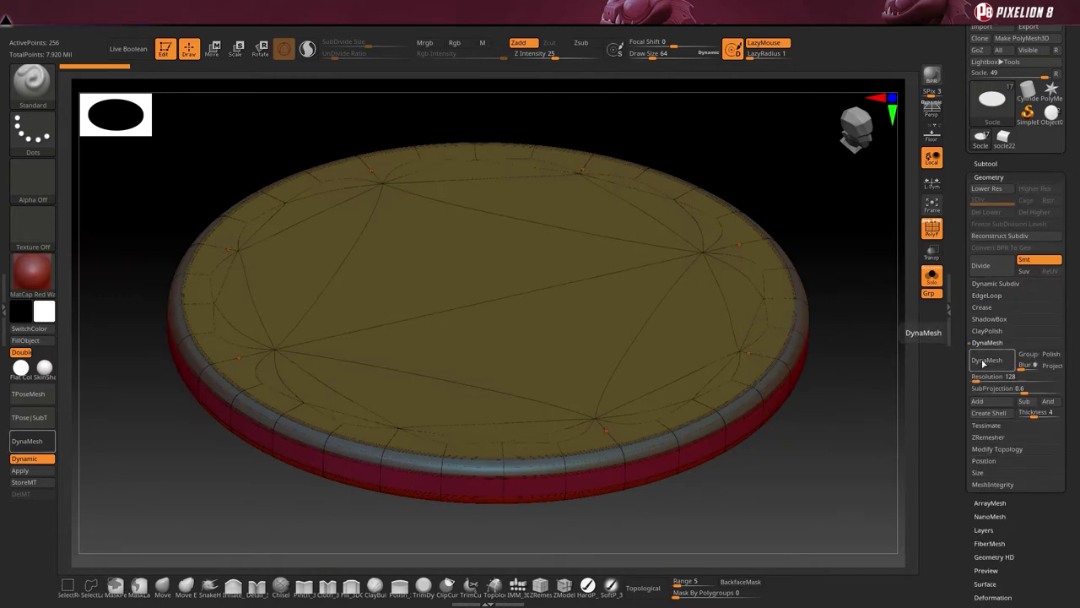
- DynaMesh the Socle base, run Fix Mesh, and divide it up to SDiv 3
{"action": "left_click", "coordinate": [972, 361]}
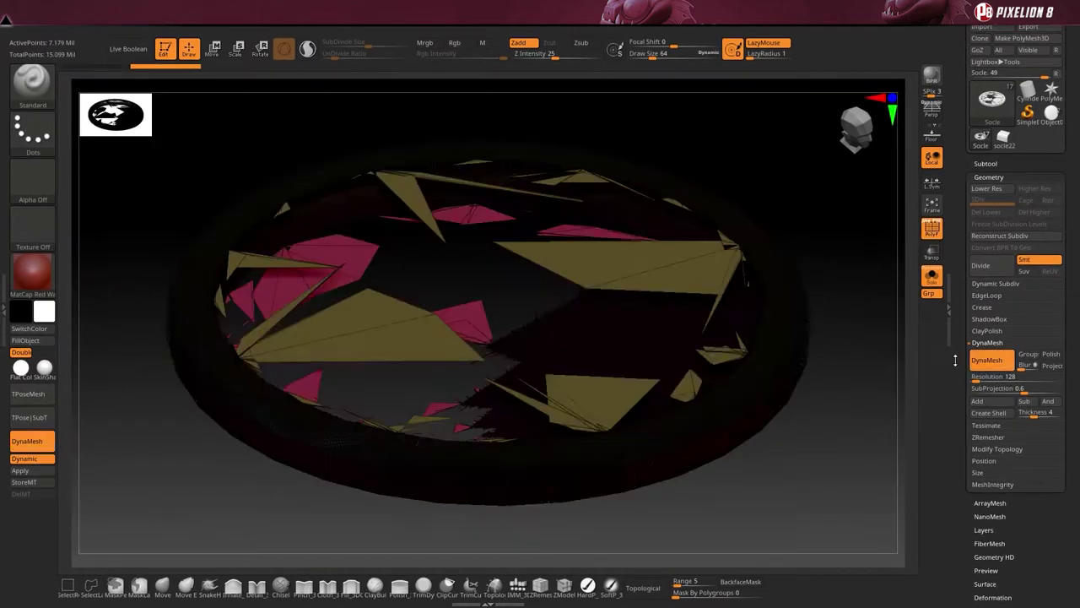
{"action": "left_click", "coordinate": [990, 284]}
{"action": "left_click", "coordinate": [1049, 424]}
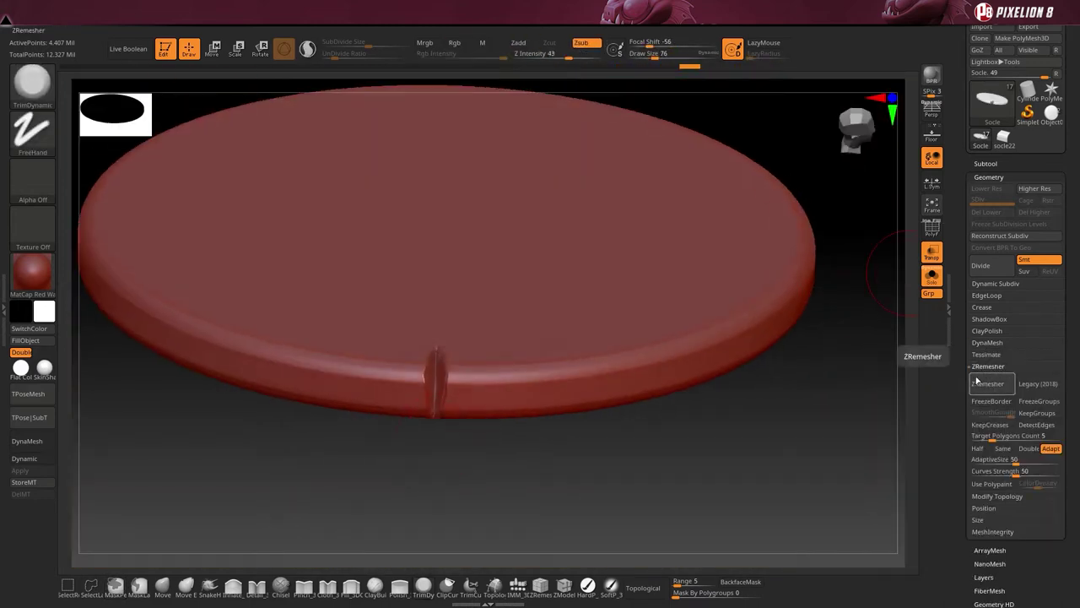
{"action": "left_click", "coordinate": [996, 268]}
{"action": "left_click", "coordinate": [996, 267]}
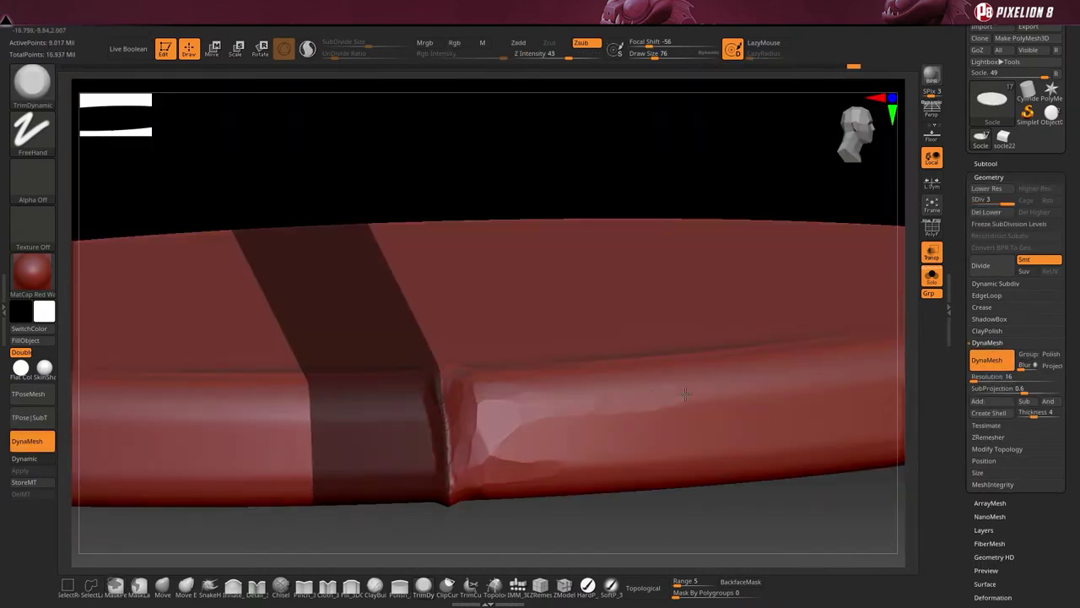
{"action": "right_click_drag", "start_coordinate": [685, 394], "coordinate": [469, 372]}
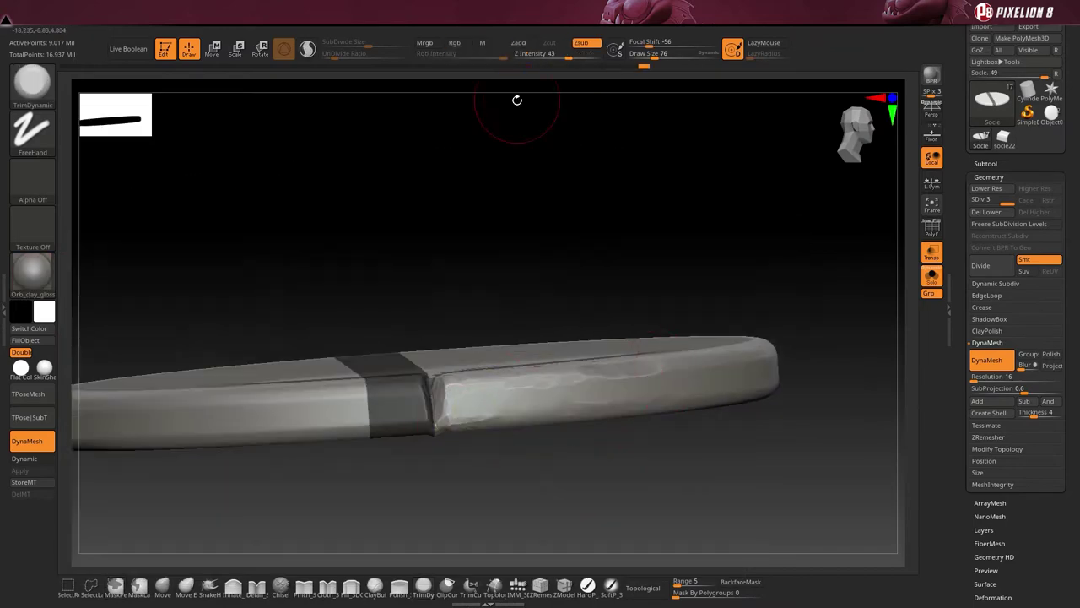
{"action": "right_click_drag", "start_coordinate": [517, 100], "coordinate": [642, 250]}
- Load the cauldron concept image into Spotlight and move it to the lower left
{"action": "left_click", "coordinate": [33, 228]}
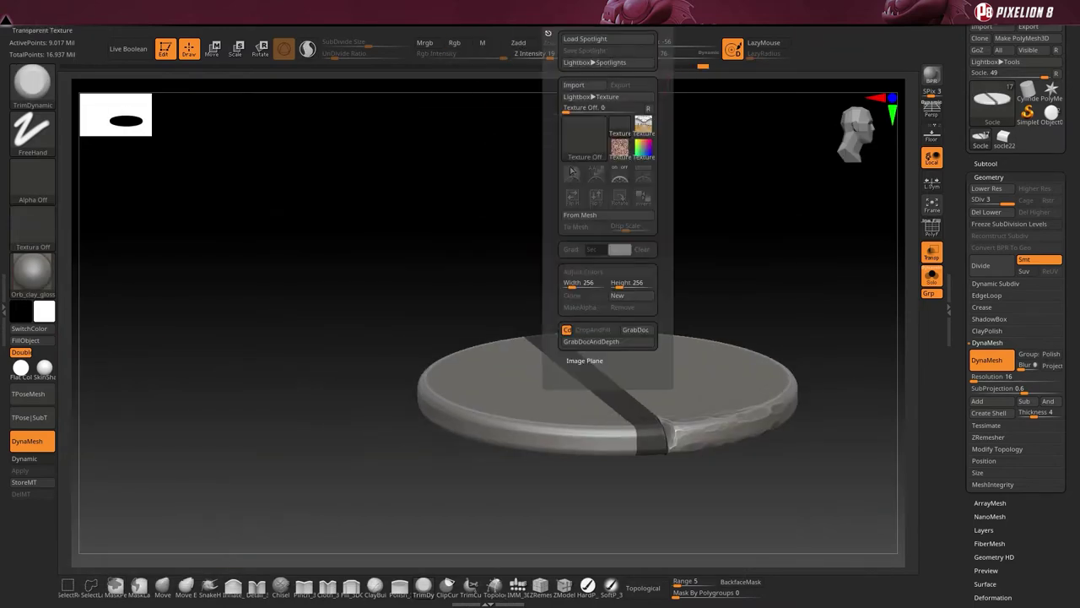
{"action": "left_click", "coordinate": [33, 227]}
{"action": "left_click", "coordinate": [620, 201]}
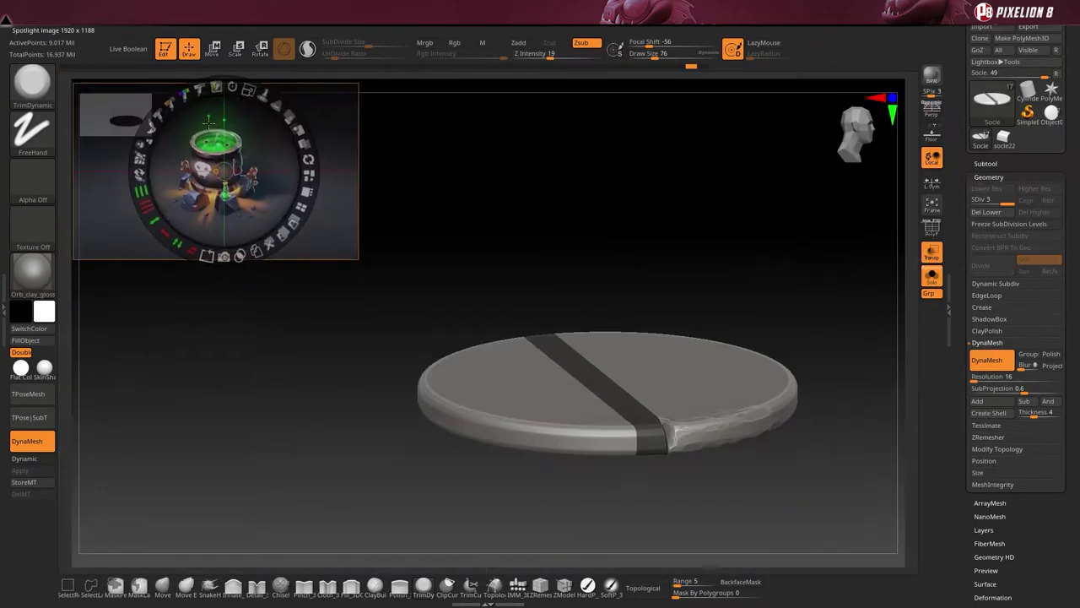
{"action": "left_click_drag", "start_coordinate": [217, 205], "coordinate": [204, 484]}
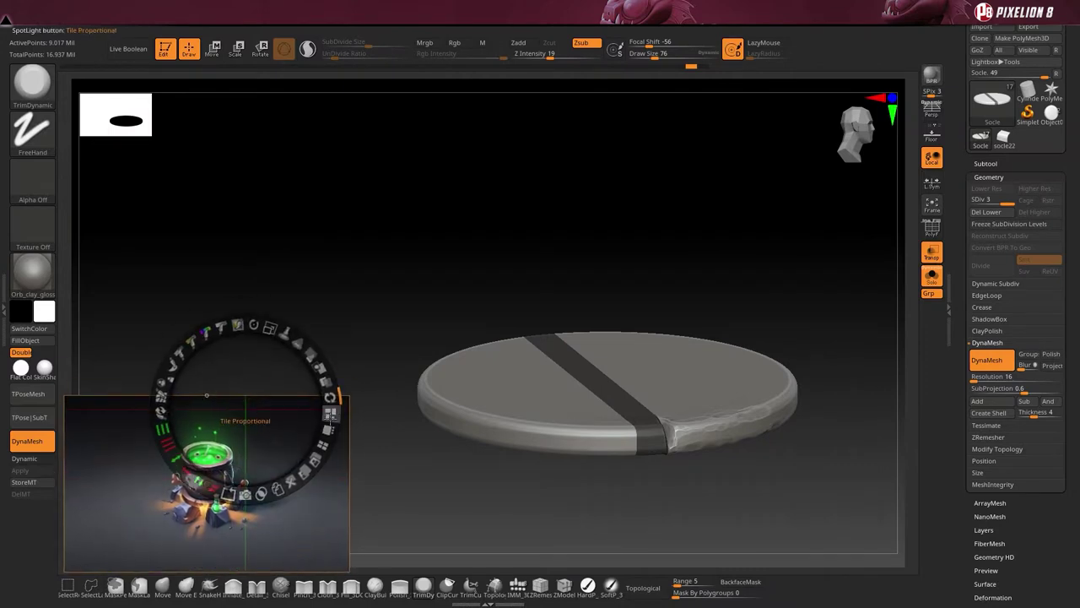
{"action": "right_click_drag", "start_coordinate": [513, 348], "coordinate": [593, 69]}
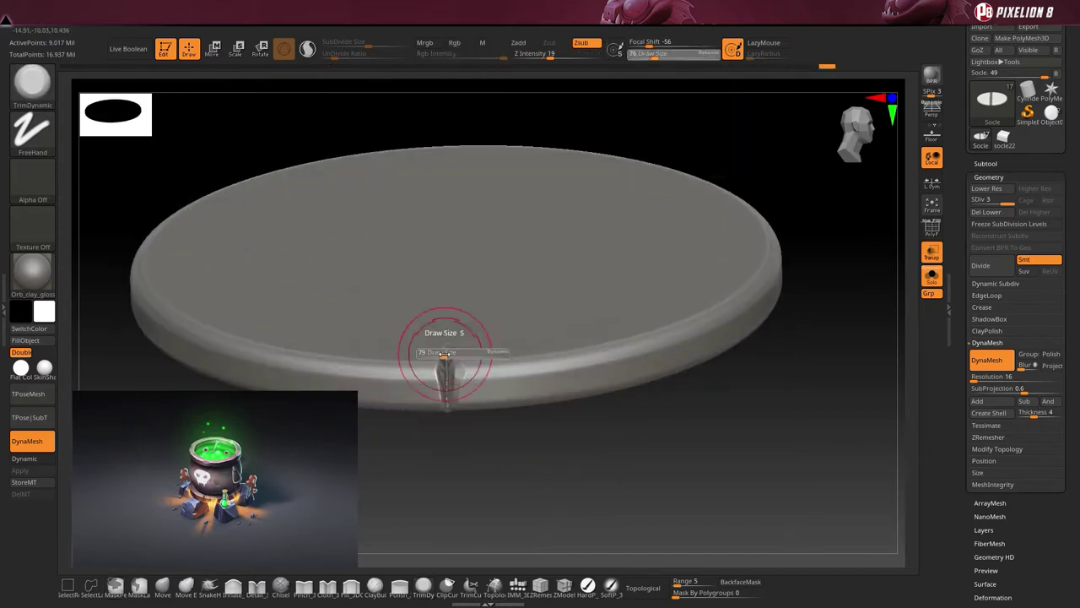
- Step back in Undo History to remove the stripe mask, then save the tool as 1.ZTL
{"action": "mouse_move", "coordinate": [446, 357]}
{"action": "right_mouse_down"}
{"action": "mouse_move", "coordinate": [442, 374]}
{"action": "mouse_move", "coordinate": [541, 448]}
{"action": "right_mouse_up"}
{"action": "key", "text": "b"}
{"action": "key", "text": "Escape"}
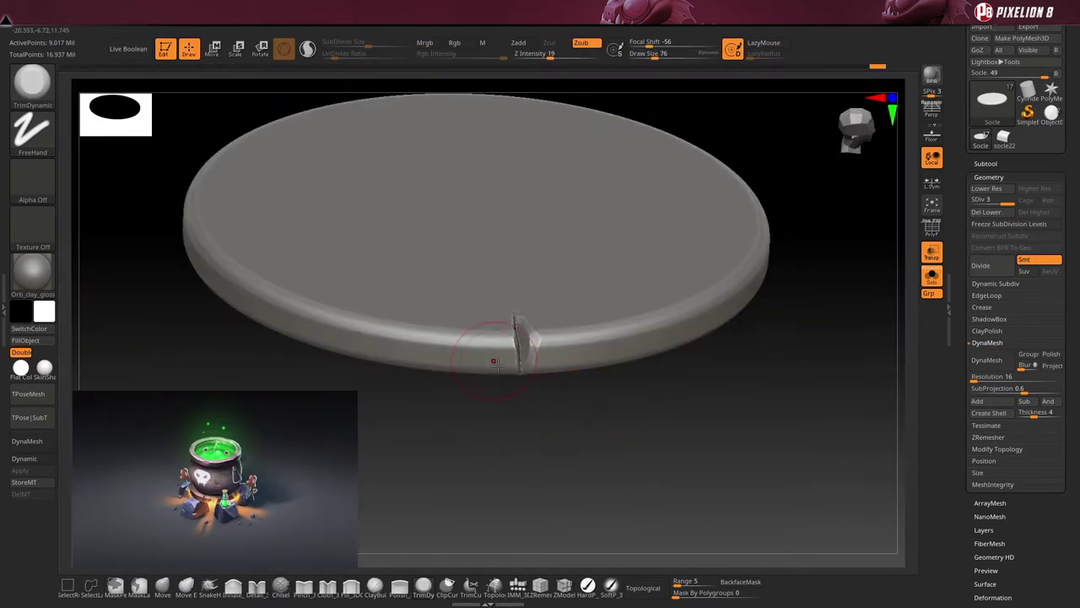
{"action": "key", "text": "ctrl+s"}
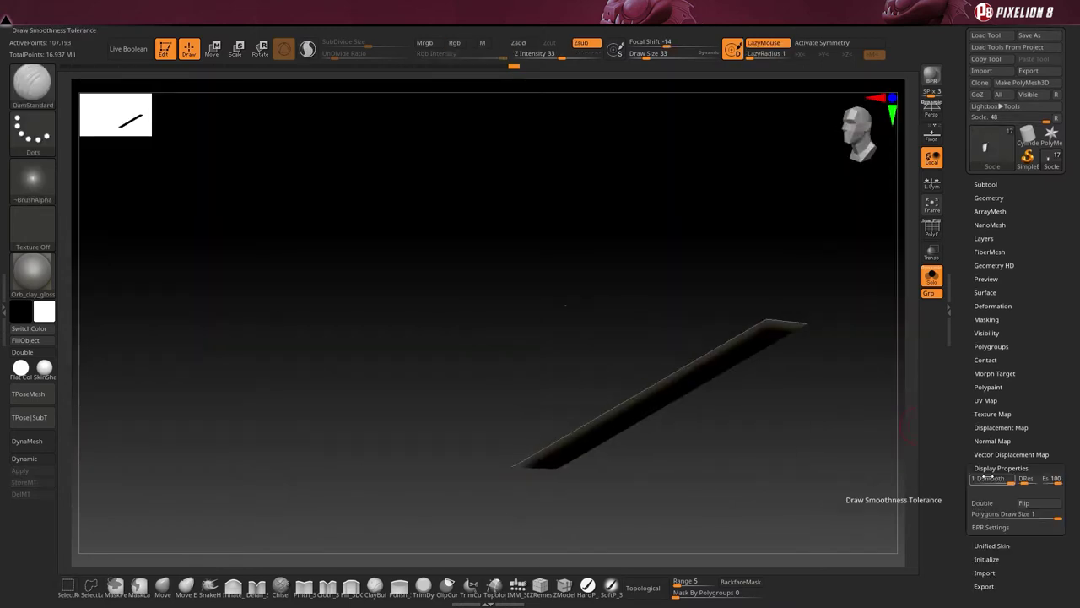
- Enable double-sided display and pin the cauldron reference image bottom-left via Spotlight
{"action": "left_click", "coordinate": [981, 502]}
{"action": "left_click_drag", "start_coordinate": [582, 481], "coordinate": [481, 392]}
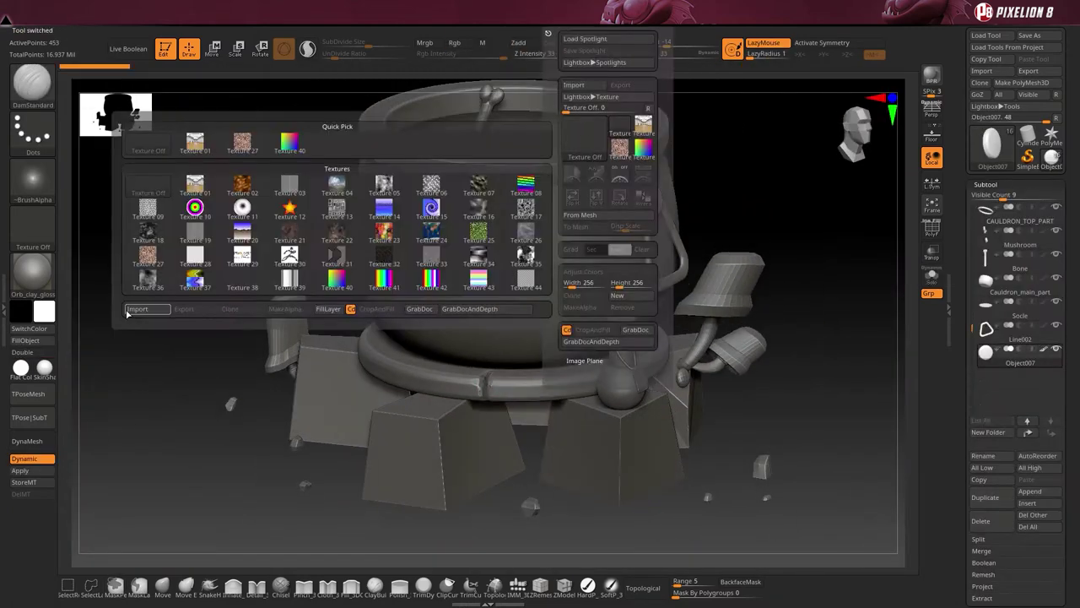
{"action": "left_click", "coordinate": [135, 310]}
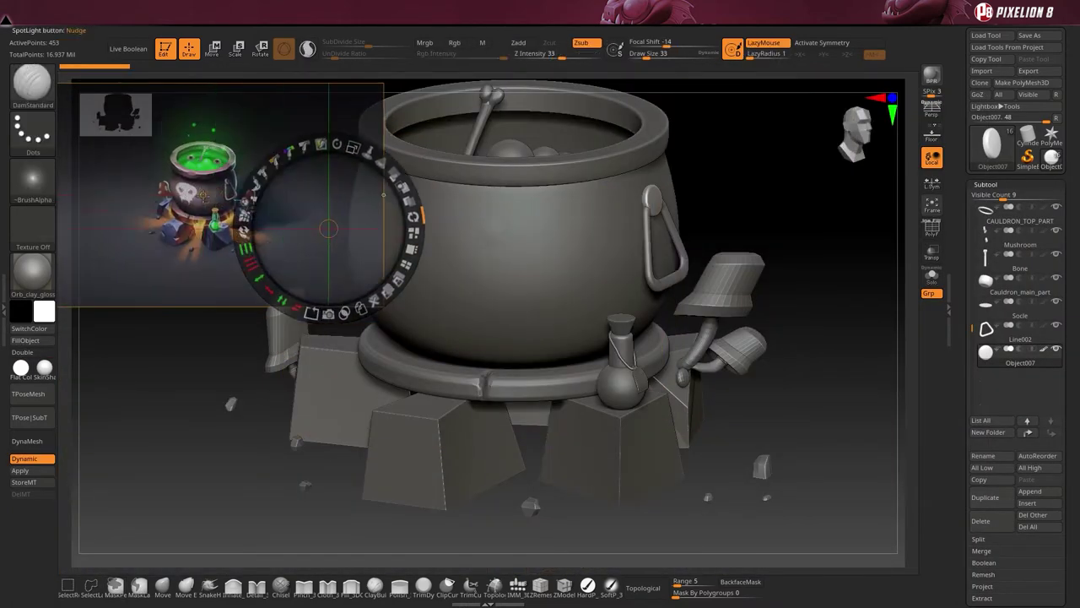
{"action": "left_click", "coordinate": [202, 194]}
{"action": "left_click_drag", "start_coordinate": [235, 190], "coordinate": [135, 468]}
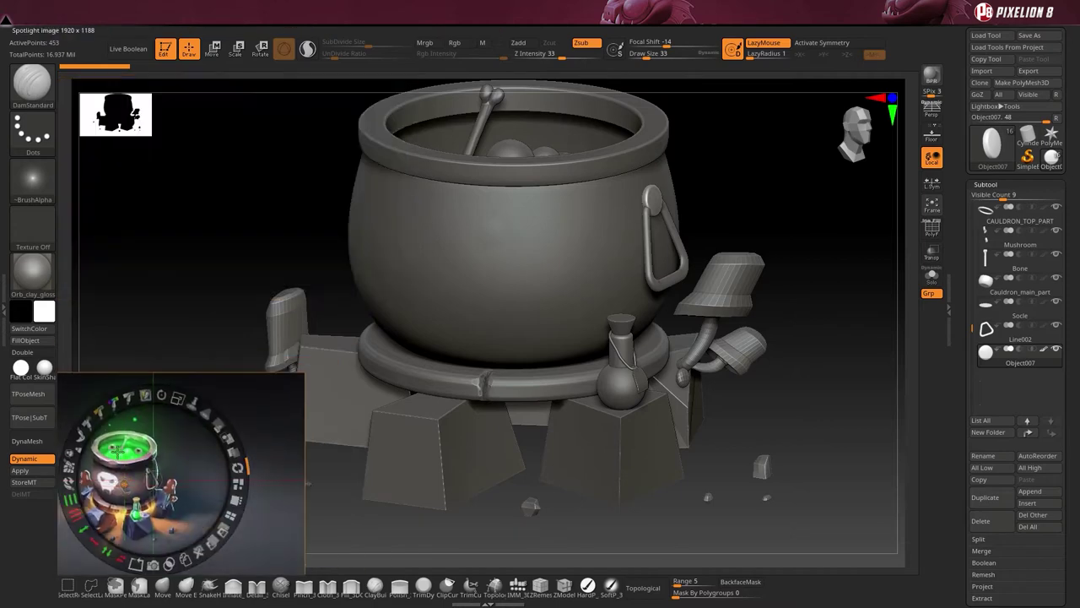
{"action": "key", "text": "z"}
{"action": "left_click_drag", "start_coordinate": [273, 217], "coordinate": [390, 205]}
- Toggle Solo on the Socle base, then show the whole cauldron again
{"action": "left_click", "coordinate": [590, 400], "text": "alt"}
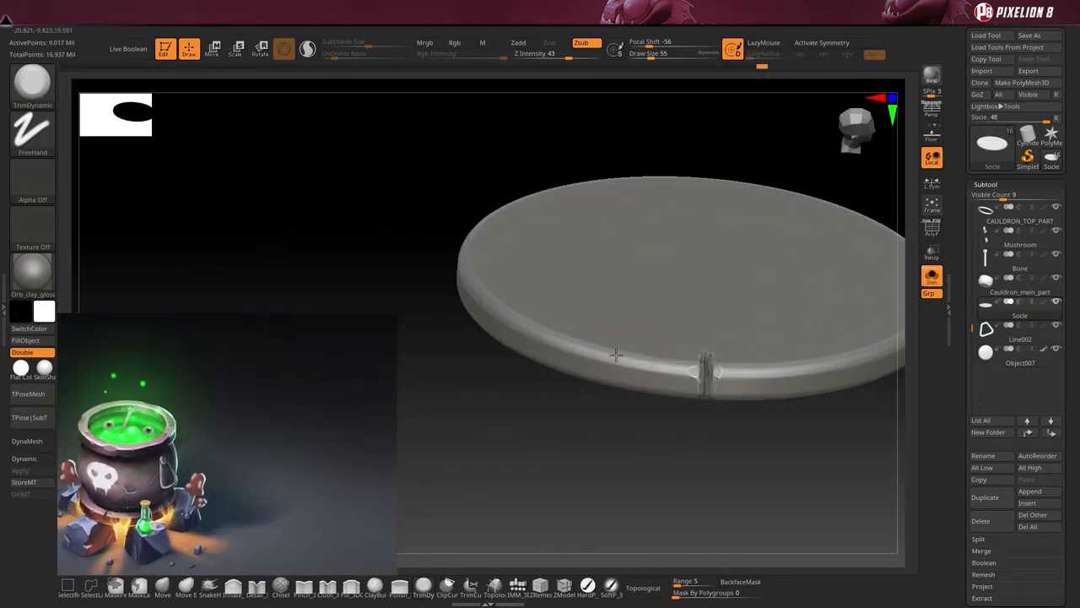
{"action": "key", "text": "b"}
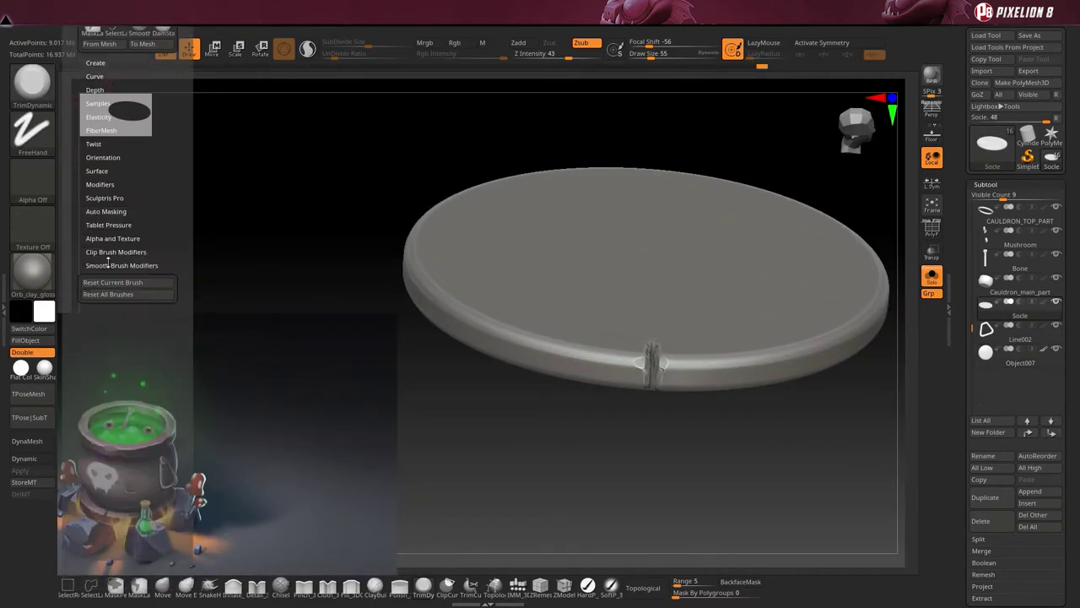
{"action": "key", "text": "shift+alt+s"}
{"action": "right_click_drag", "start_coordinate": [470, 348], "coordinate": [554, 451]}
- Solo Cauldron_main_part, delete lower levels, divide to 2.8M polys, then unsolo
{"action": "left_click", "coordinate": [549, 253], "text": "alt"}
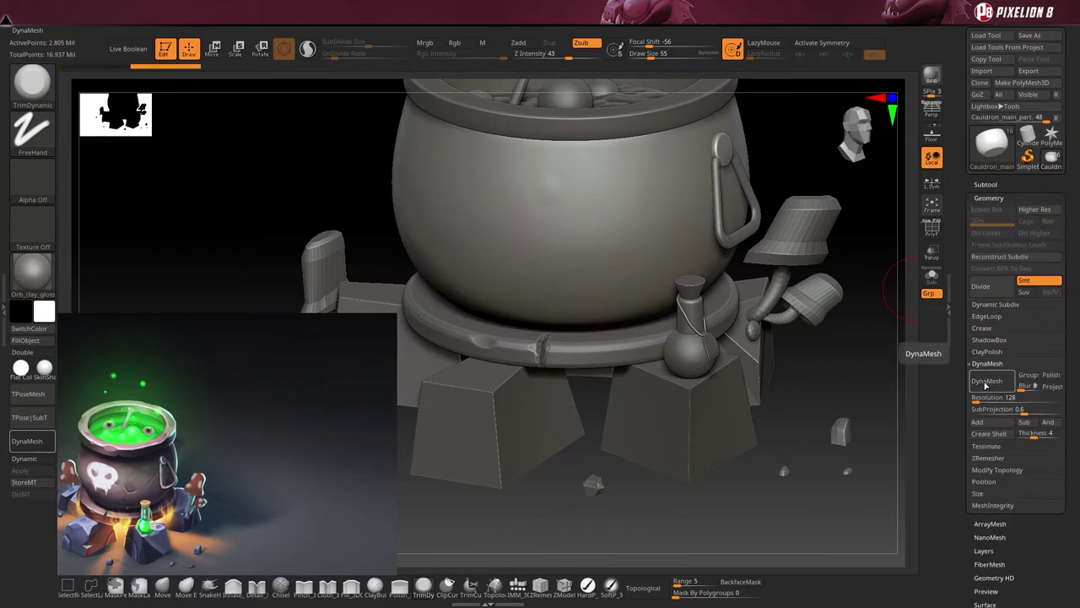
{"action": "key", "text": "shift+alt+s"}
{"action": "key", "text": "shift+d"}
{"action": "key", "text": "shift+f"}
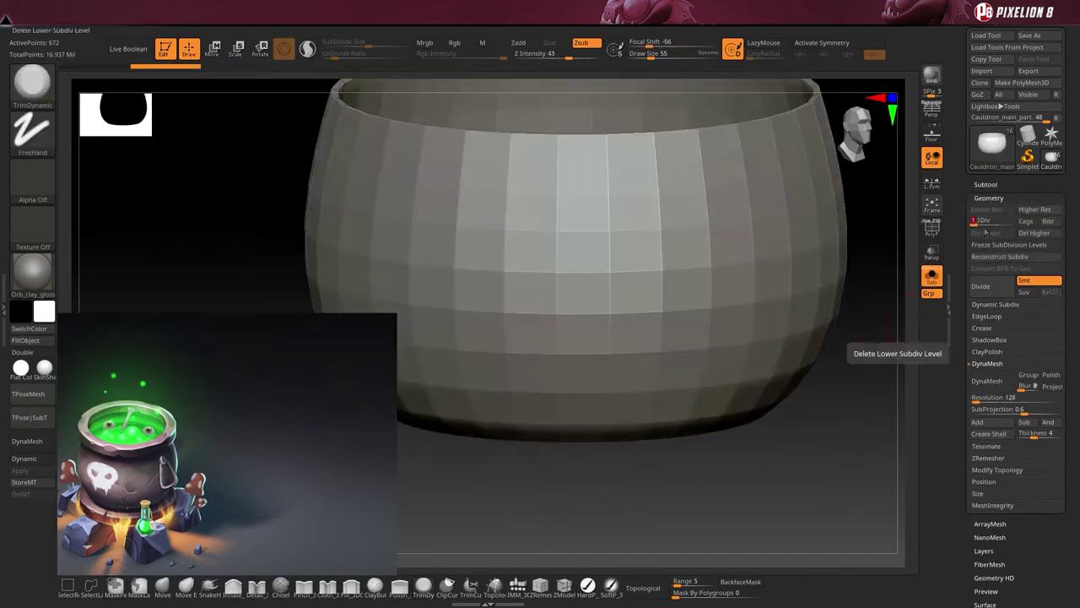
{"action": "mouse_move", "coordinate": [878, 354]}
{"action": "left_mouse_down"}
{"action": "mouse_move", "coordinate": [830, 416]}
{"action": "mouse_move", "coordinate": [935, 312]}
{"action": "left_mouse_up"}
{"action": "key", "text": "d"}
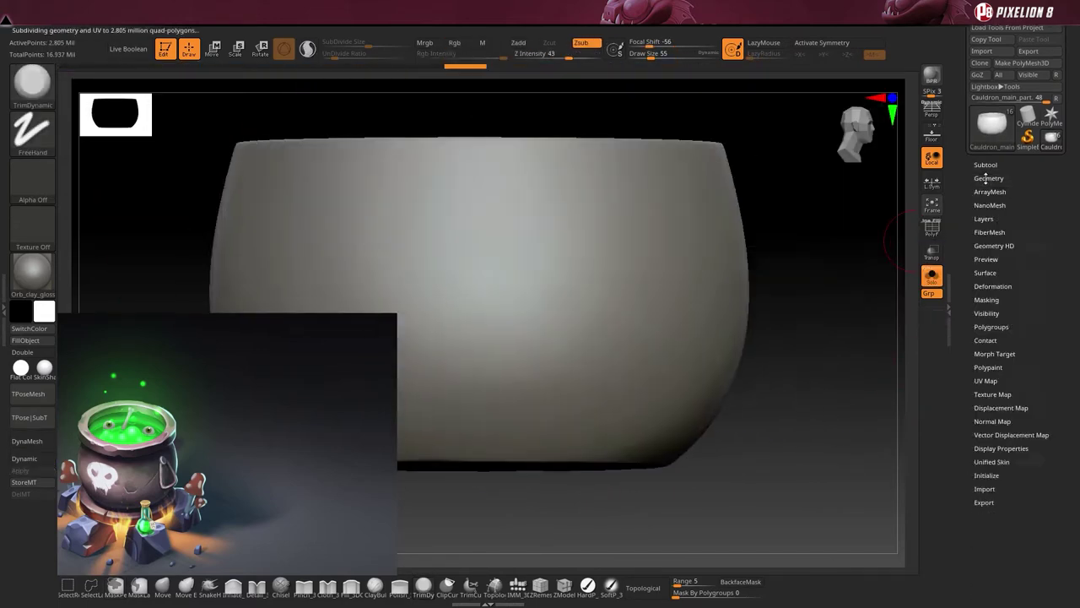
{"action": "left_click", "coordinate": [987, 389]}
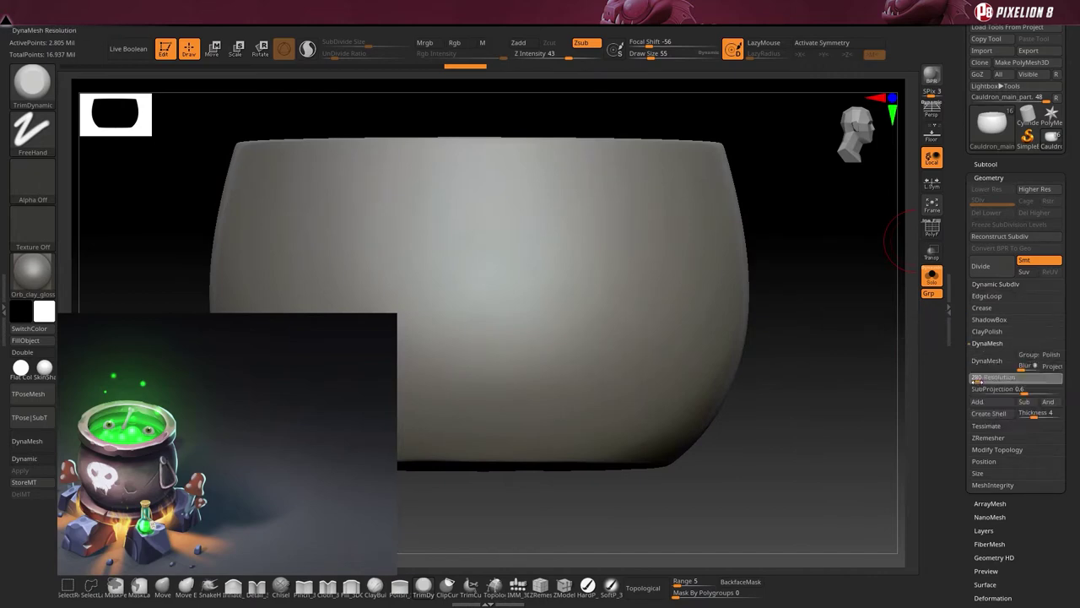
{"action": "left_click", "coordinate": [932, 274]}
{"action": "left_click_drag", "start_coordinate": [548, 278], "coordinate": [496, 257]}
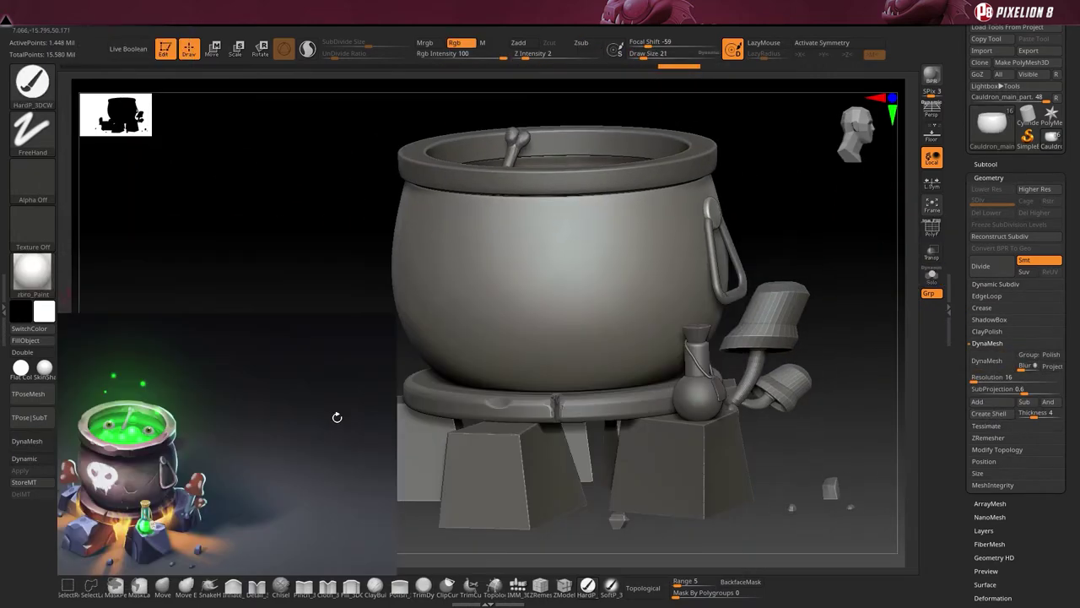
- With zbro_Paint material, paint the skull outline on the bowl and fill it black
{"action": "key", "text": "v"}
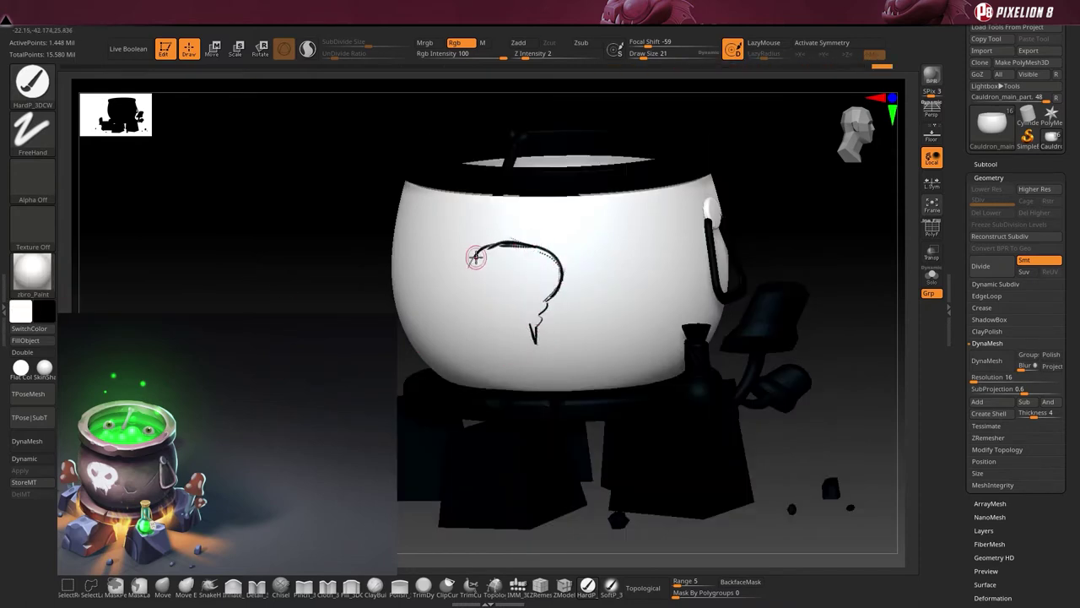
{"action": "left_click_drag", "start_coordinate": [475, 254], "coordinate": [473, 291]}
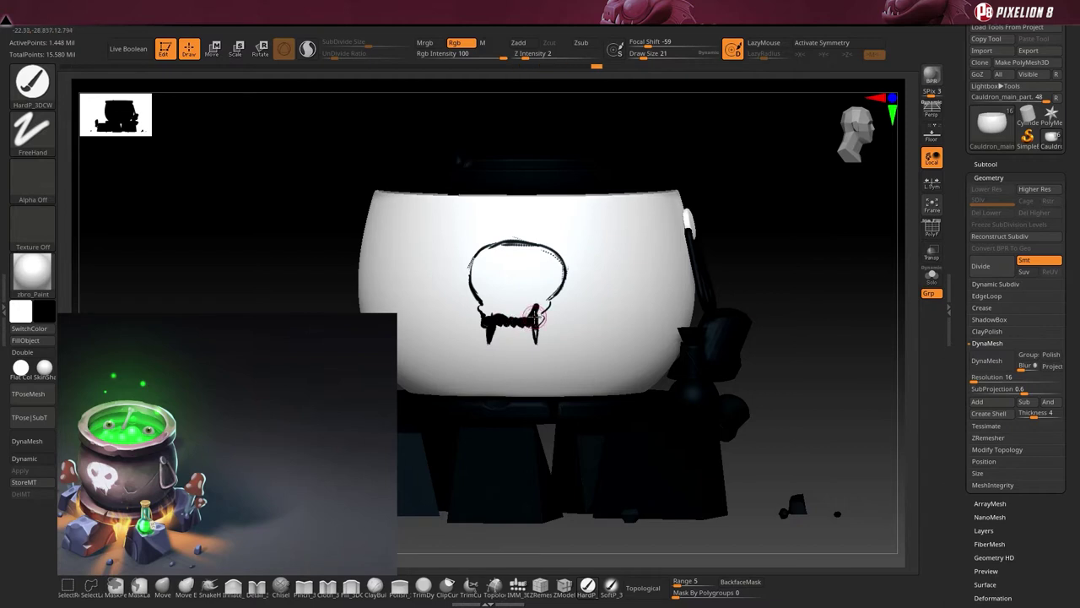
{"action": "key", "text": "v"}
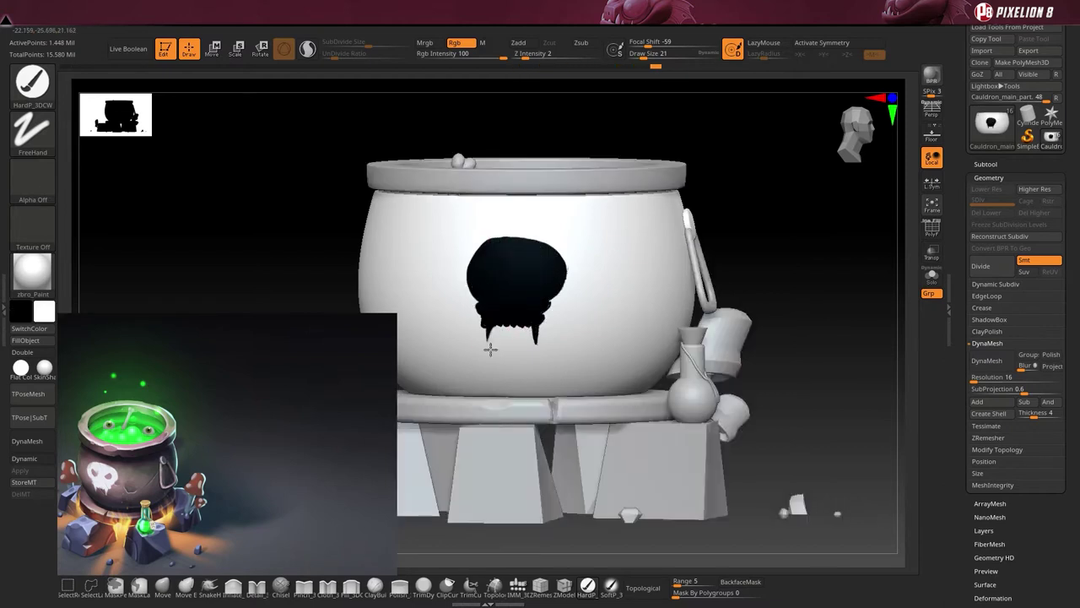
{"action": "scroll", "coordinate": [550, 310], "scroll_direction": "up", "scroll_amount": 5}
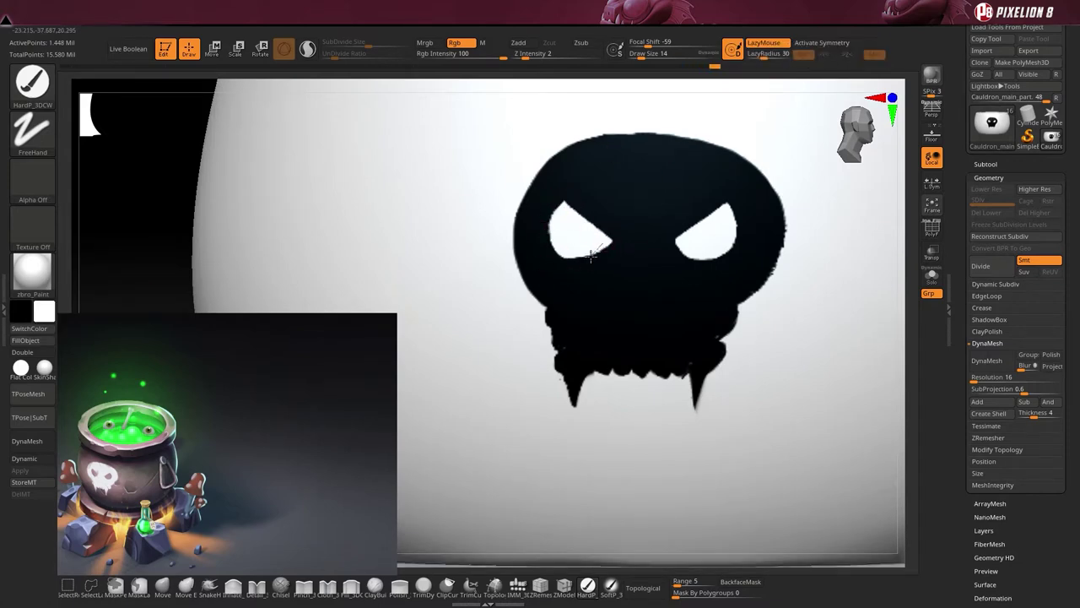
{"action": "left_click_drag", "start_coordinate": [145, 206], "coordinate": [541, 316]}
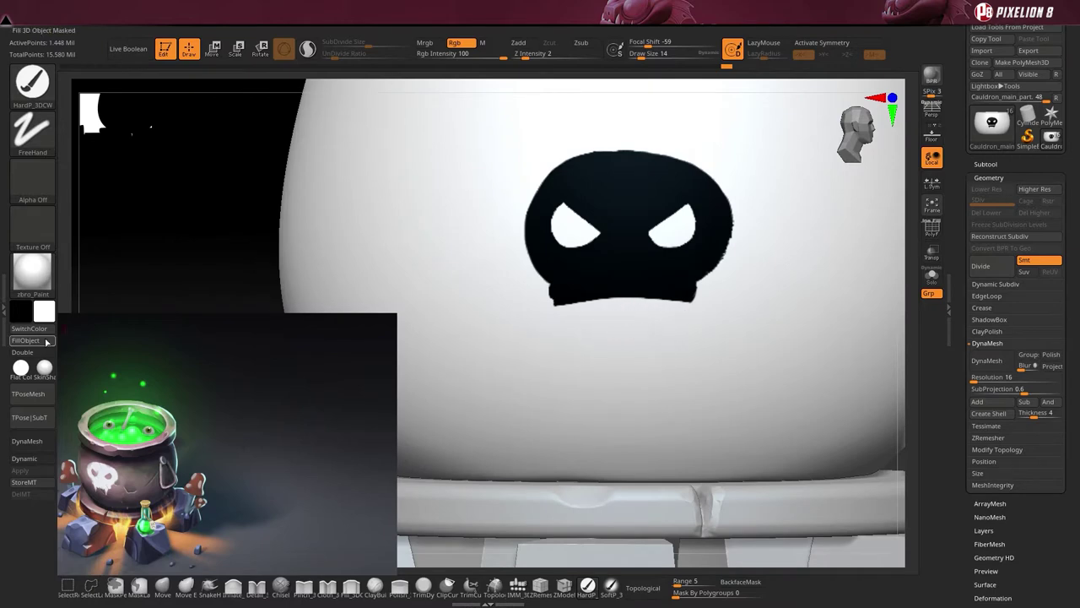
- Paint white zigzag teeth along the skull's mouth and undo one stray fang
{"action": "left_click", "coordinate": [49, 329]}
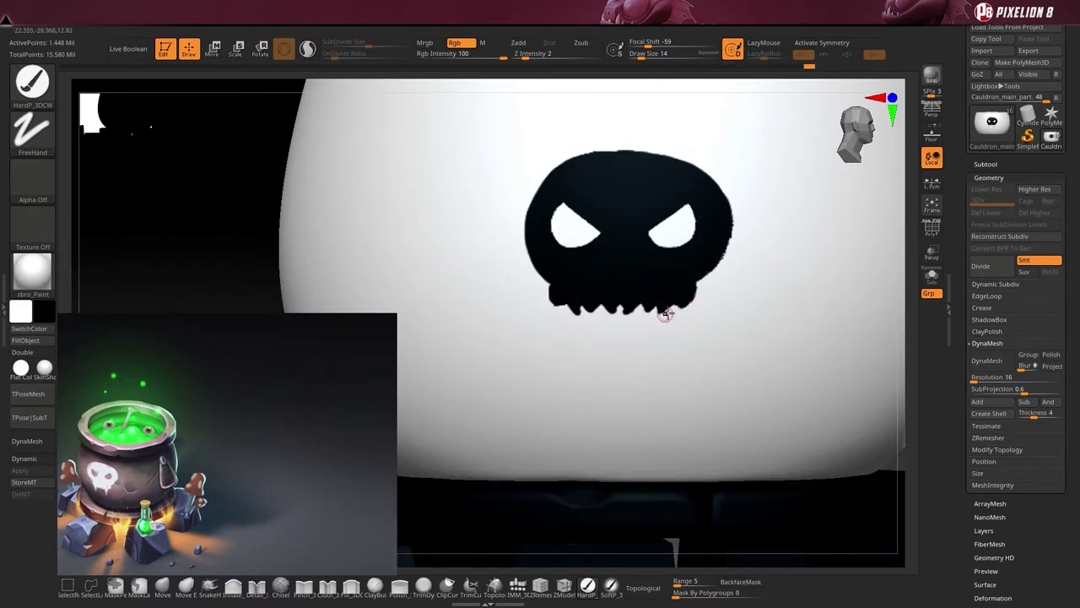
{"action": "key", "text": "v"}
{"action": "scroll", "coordinate": [582, 313], "scroll_direction": "up", "scroll_amount": 3}
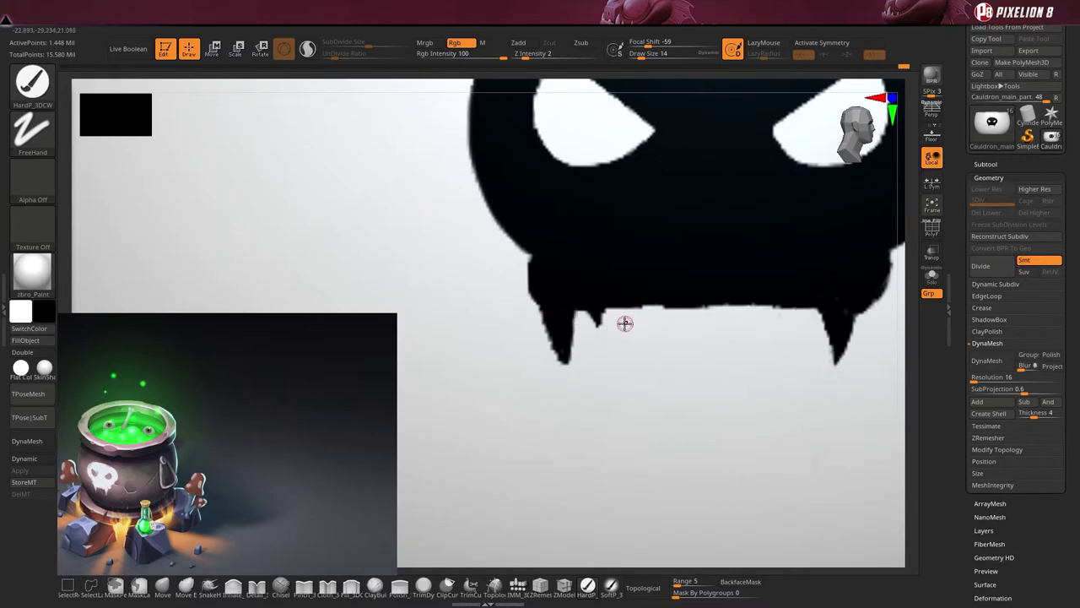
{"action": "left_click_drag", "start_coordinate": [612, 308], "coordinate": [804, 310]}
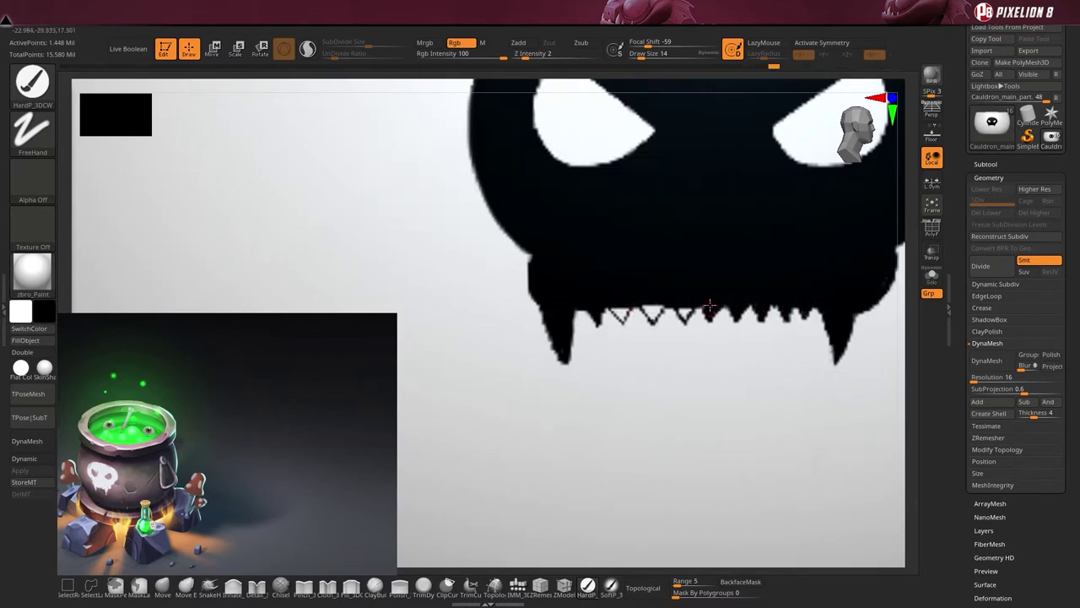
{"action": "key", "text": "f"}
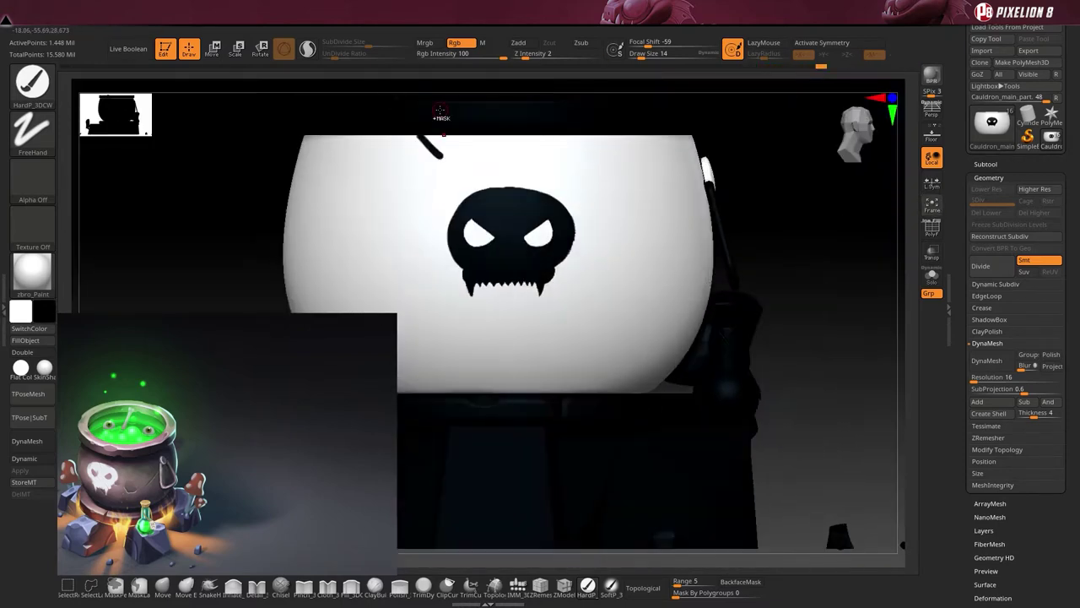
{"action": "scroll", "coordinate": [521, 344], "scroll_direction": "up", "scroll_amount": 3}
{"action": "key", "text": "s"}
{"action": "key", "text": "ctrl+z"}
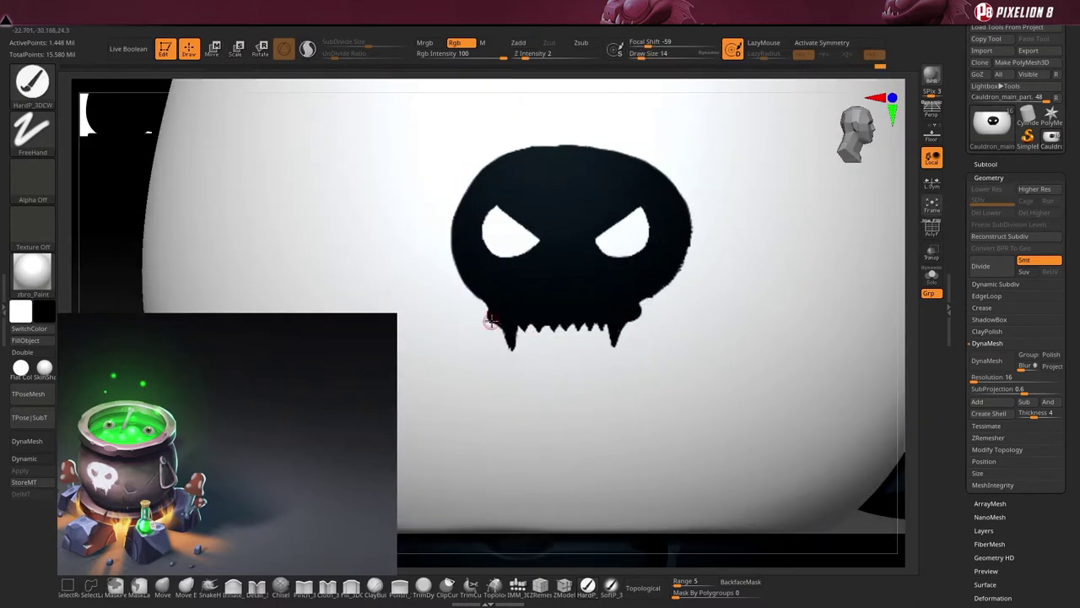
{"action": "scroll", "coordinate": [510, 335], "scroll_direction": "down", "scroll_amount": 5}
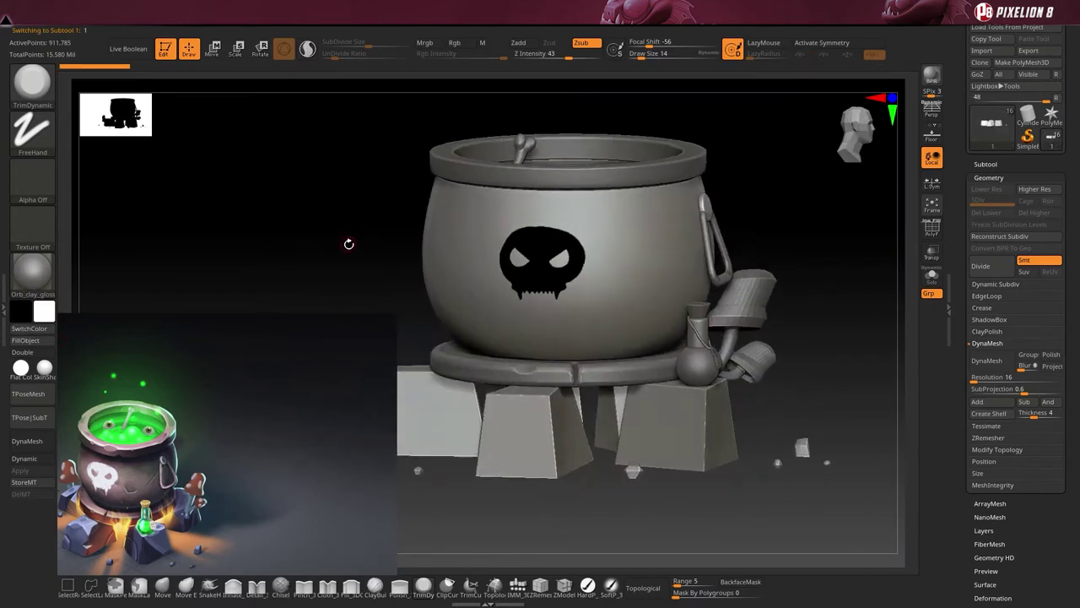
- Solo the small cup Object003, delete its lower subdivisions and DynaMesh it at 128
{"action": "left_click_drag", "start_coordinate": [349, 244], "coordinate": [410, 284]}
{"action": "left_click_drag", "start_coordinate": [393, 249], "coordinate": [402, 258]}
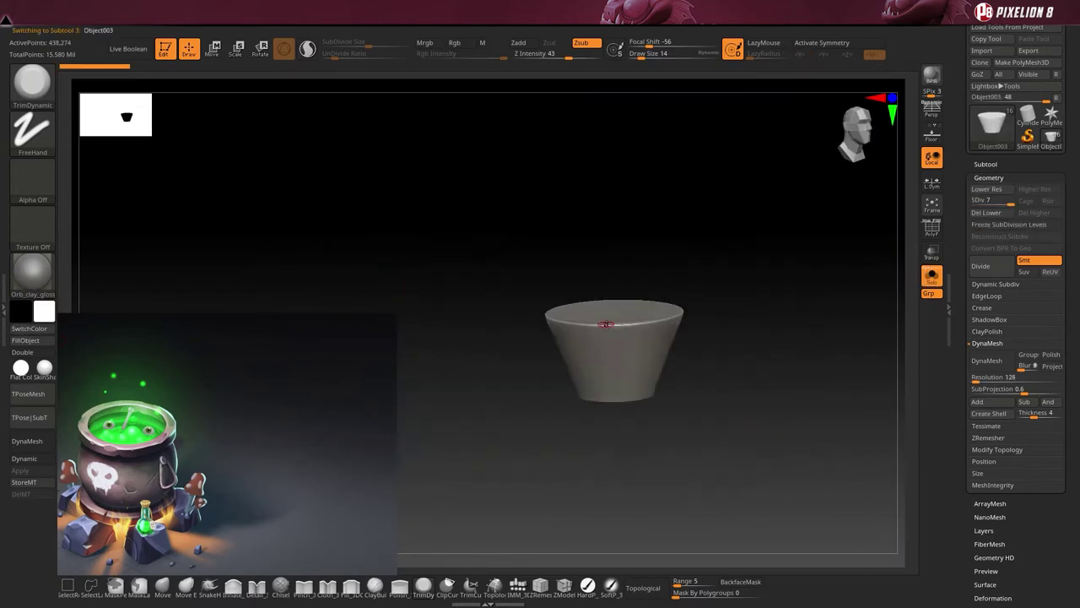
{"action": "key", "text": "f"}
{"action": "left_click", "coordinate": [987, 213]}
{"action": "key", "text": "shift"}
{"action": "key", "text": "space"}
{"action": "mouse_move", "coordinate": [642, 253]}
{"action": "left_mouse_down"}
{"action": "mouse_move", "coordinate": [543, 270]}
{"action": "mouse_move", "coordinate": [458, 181]}
{"action": "mouse_move", "coordinate": [645, 246]}
{"action": "mouse_move", "coordinate": [602, 108]}
{"action": "left_mouse_up"}
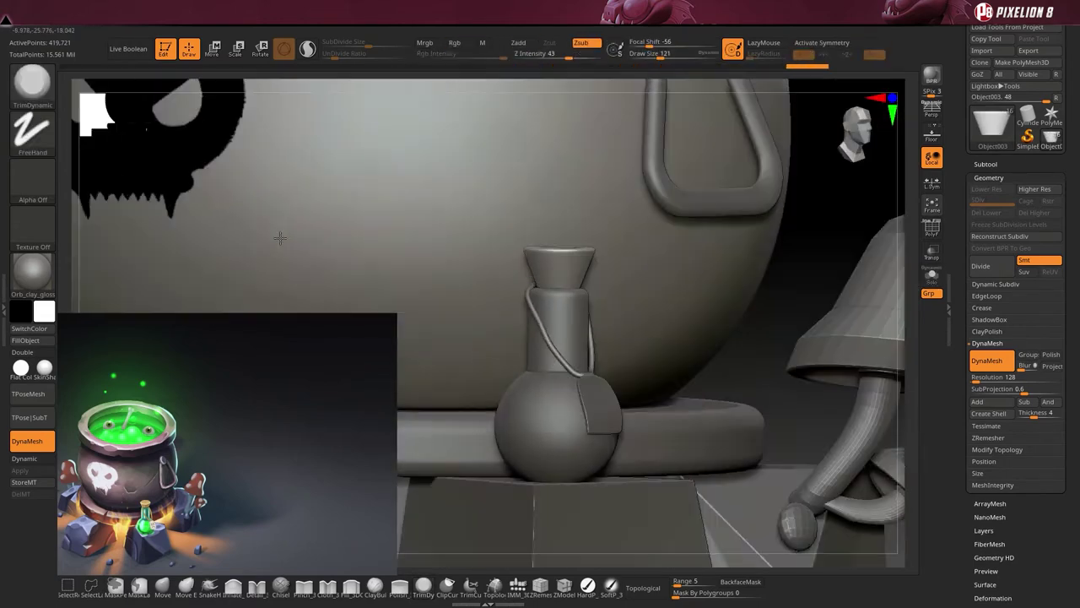
- Turn on Dynamic Subdiv for Object004 and paint black X marks on the bottle's tag with HardP
{"action": "left_click", "coordinate": [58, 311]}
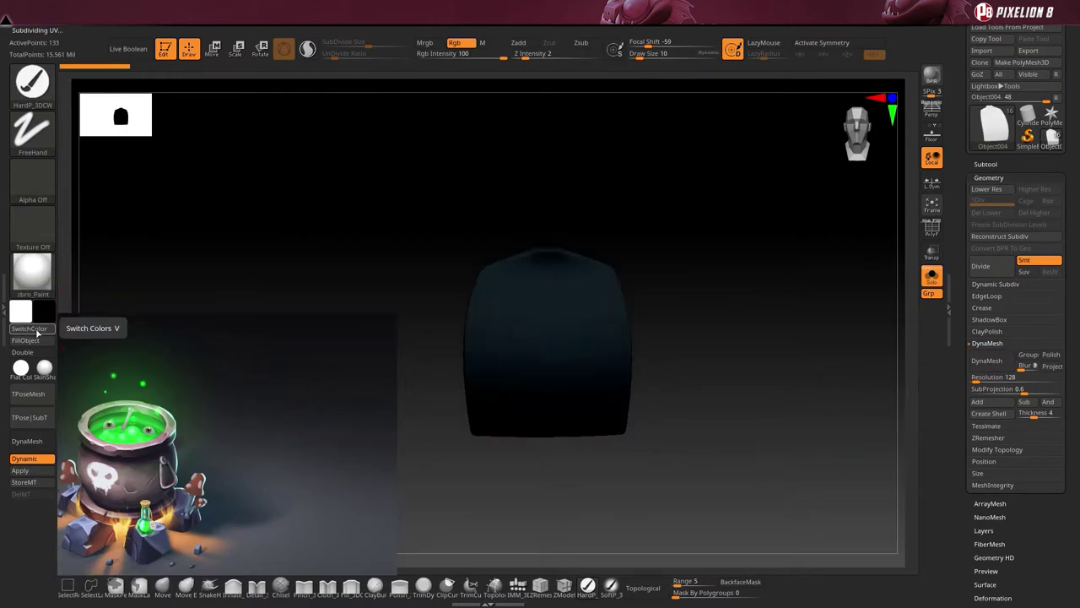
{"action": "left_click", "coordinate": [983, 285]}
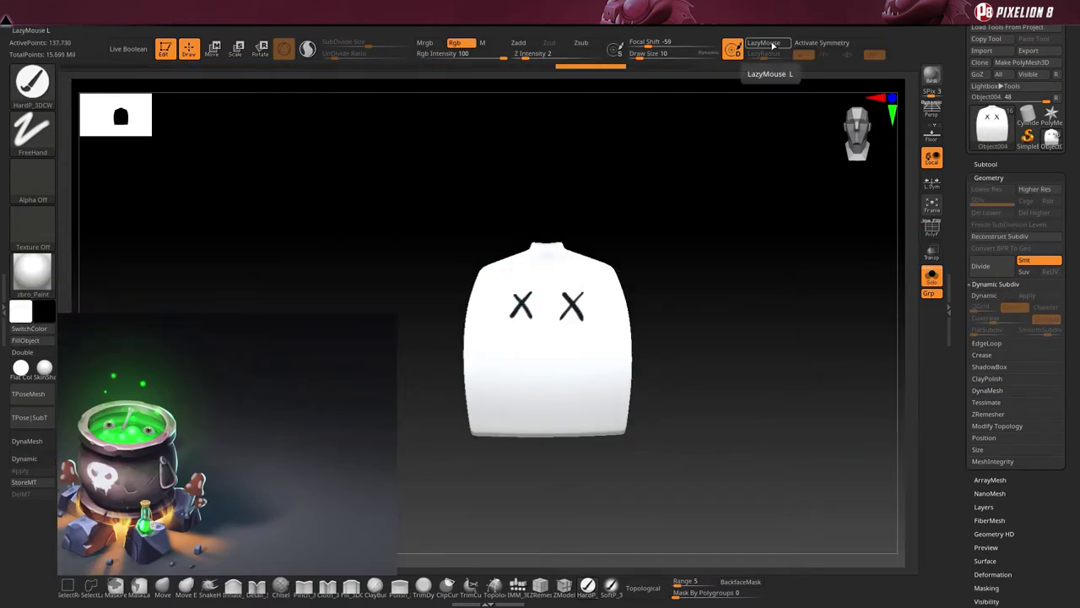
{"action": "left_click_drag", "start_coordinate": [560, 296], "coordinate": [596, 334]}
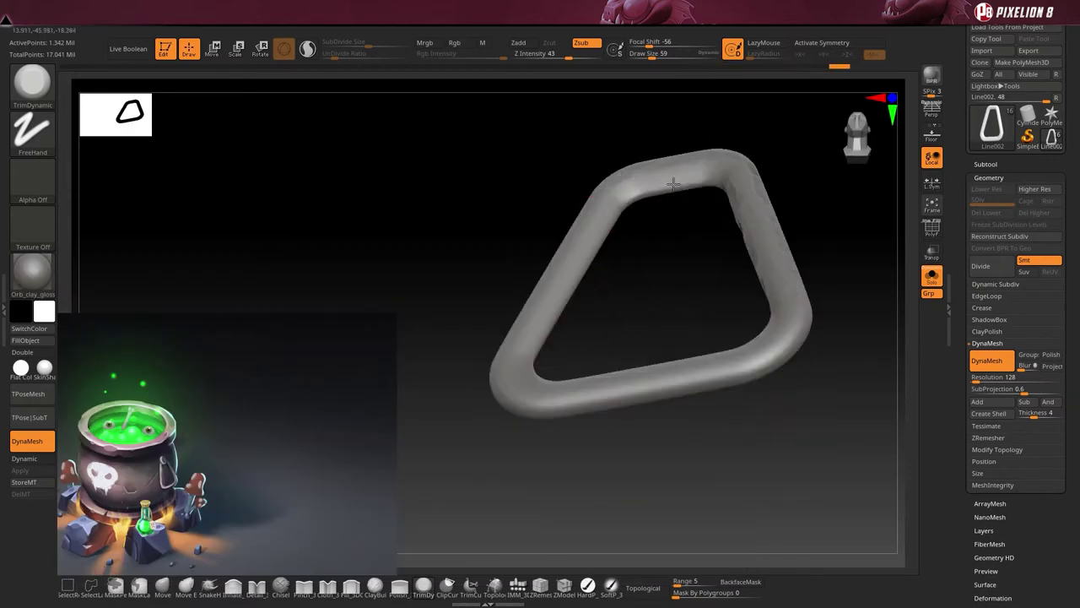
- Inspect the ring handle, then solo the rivet Object007 to check its disc
{"action": "right_click_drag", "start_coordinate": [673, 184], "coordinate": [827, 304]}
{"action": "left_click", "coordinate": [931, 277]}
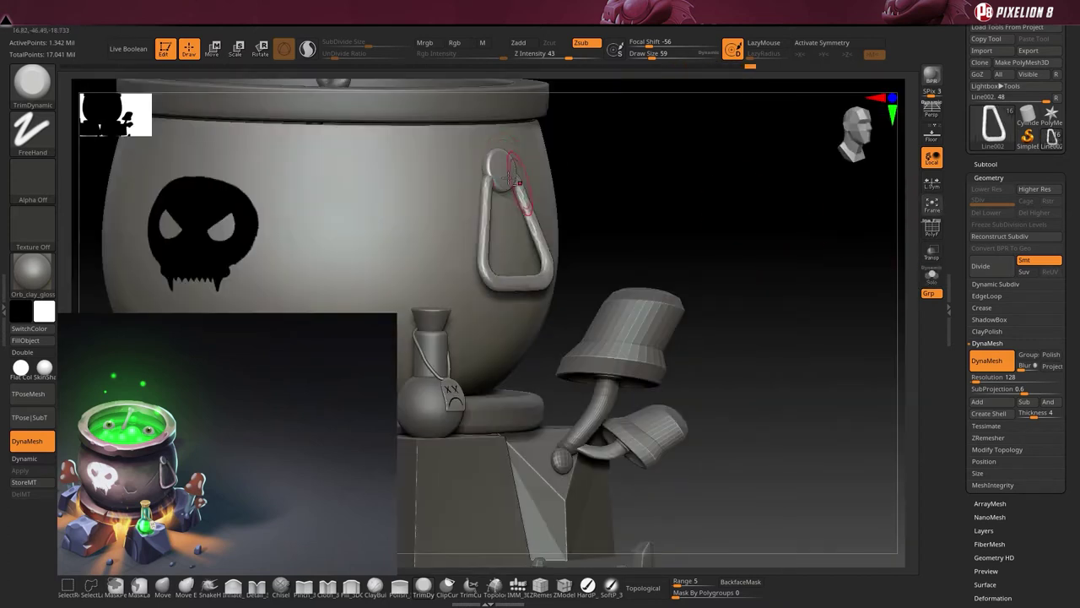
{"action": "left_click", "coordinate": [498, 166], "text": "alt"}
{"action": "left_click", "coordinate": [930, 277]}
{"action": "right_click_drag", "start_coordinate": [692, 338], "coordinate": [701, 388], "text": "ctrl"}
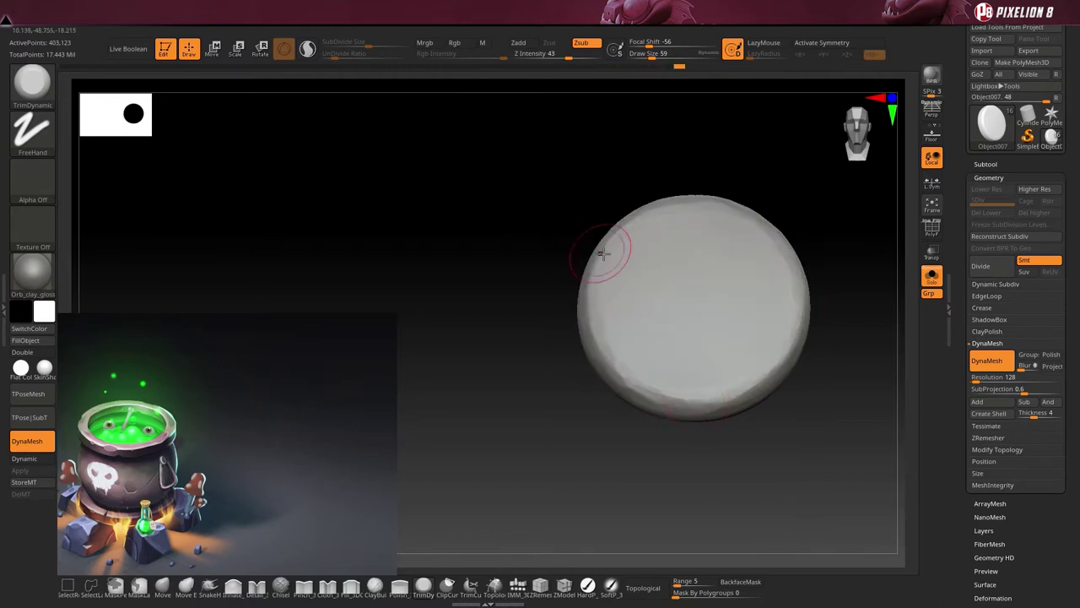
- Select the BOTTLE subtool and solo it, framing the bottle's neck
{"action": "left_click", "coordinate": [931, 277]}
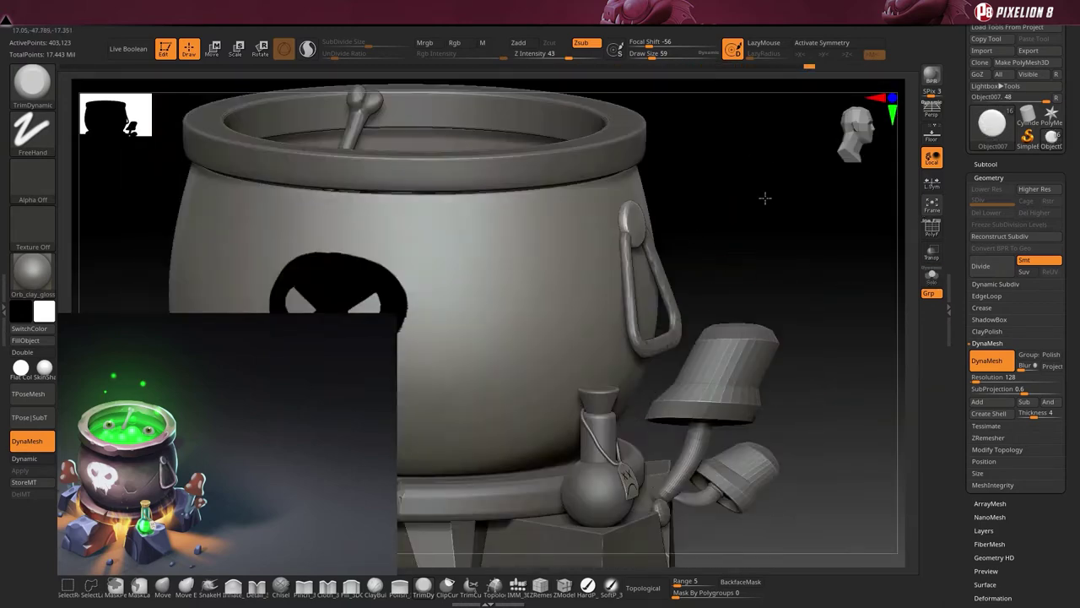
{"action": "left_click", "coordinate": [599, 486], "text": "alt"}
{"action": "left_click", "coordinate": [931, 276]}
{"action": "mouse_move", "coordinate": [779, 397]}
{"action": "right_mouse_down"}
{"action": "mouse_move", "coordinate": [625, 300]}
{"action": "mouse_move", "coordinate": [675, 254]}
{"action": "mouse_move", "coordinate": [815, 200]}
{"action": "mouse_move", "coordinate": [642, 194]}
{"action": "mouse_move", "coordinate": [700, 225]}
{"action": "right_mouse_up"}
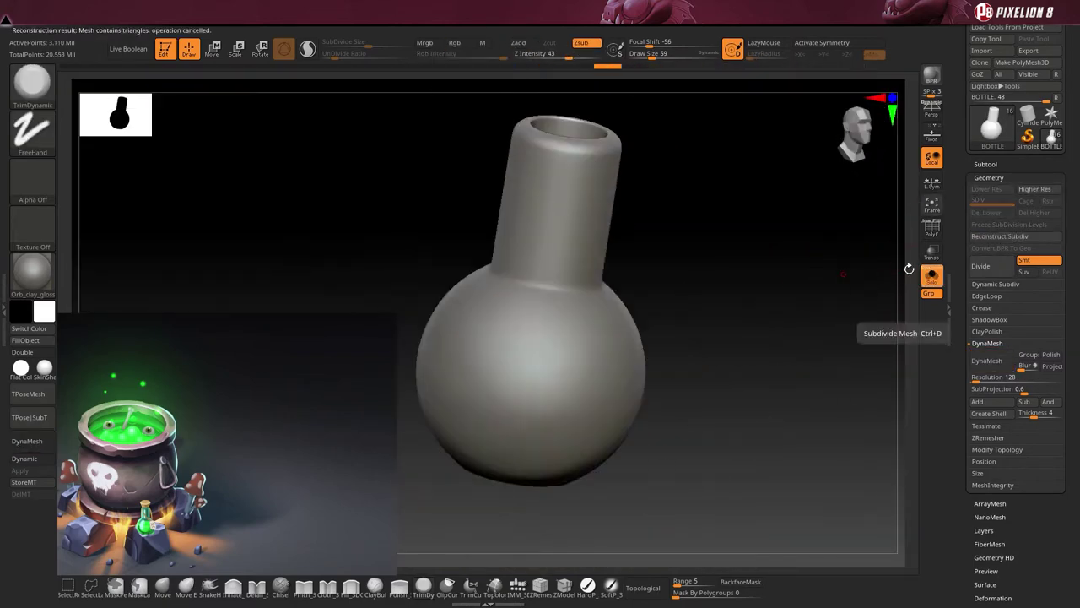
- DynaMesh the rock blocks into even geometry and pick the TrimDynamic brush
{"action": "right_click_drag", "start_coordinate": [908, 268], "coordinate": [822, 304]}
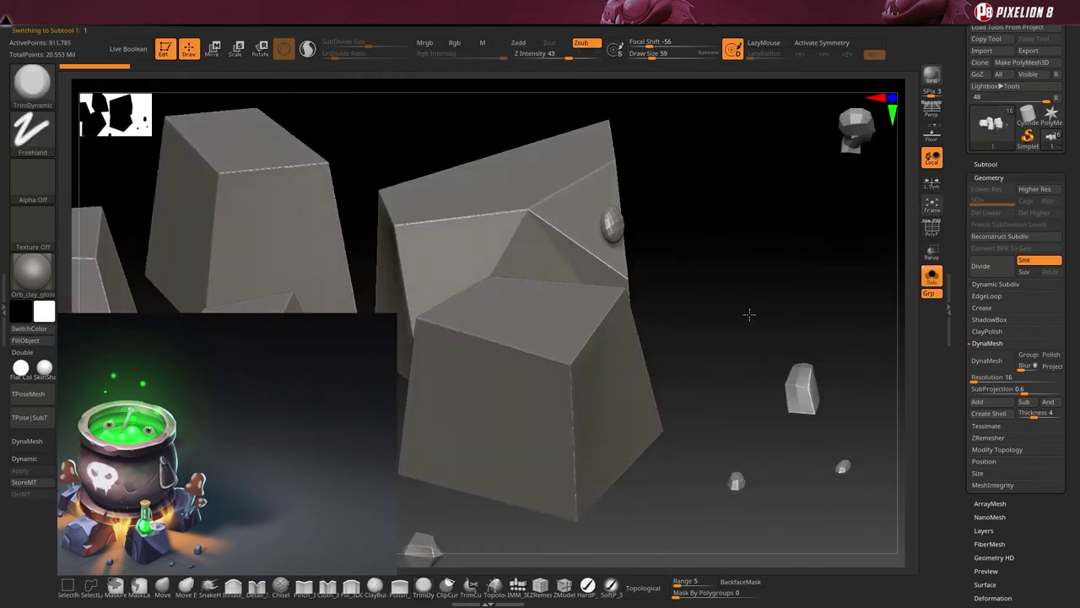
{"action": "right_click_drag", "start_coordinate": [747, 313], "coordinate": [783, 321]}
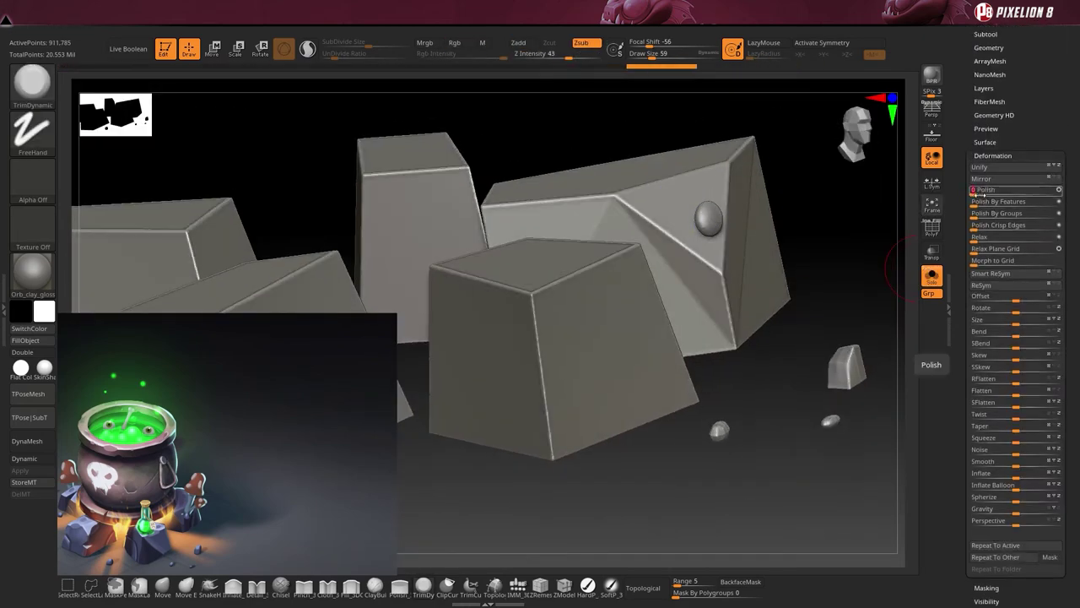
{"action": "left_click", "coordinate": [987, 230]}
{"action": "mouse_move", "coordinate": [642, 202]}
{"action": "right_mouse_down"}
{"action": "mouse_move", "coordinate": [760, 253]}
{"action": "mouse_move", "coordinate": [573, 238]}
{"action": "mouse_move", "coordinate": [612, 363]}
{"action": "mouse_move", "coordinate": [766, 328]}
{"action": "mouse_move", "coordinate": [577, 322]}
{"action": "right_mouse_up"}
{"action": "key", "text": "b"}
{"action": "key", "text": "t"}
{"action": "key", "text": "d"}
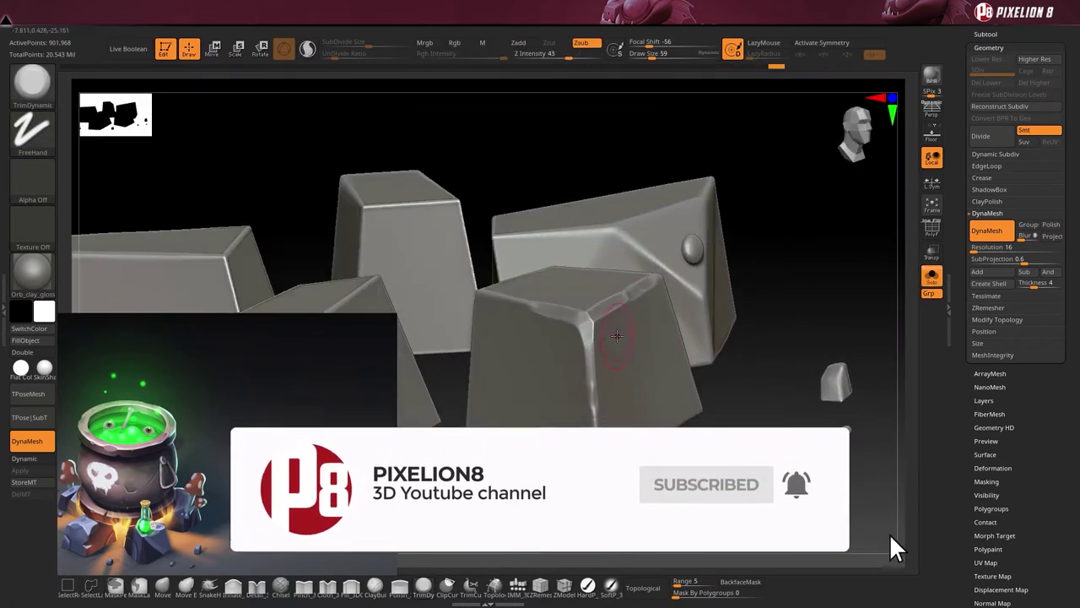
- Choose the SK_Carve brush to cut vertical chisel grooves and a worn crack into the rock block
{"action": "left_click", "coordinate": [424, 584]}
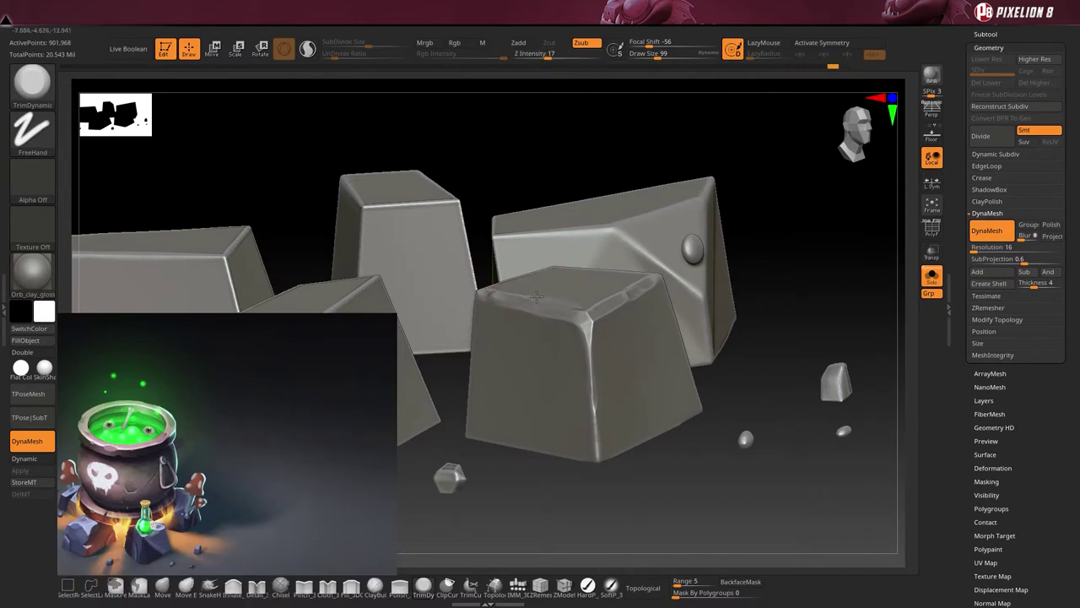
{"action": "right_click_drag", "start_coordinate": [537, 296], "coordinate": [438, 535]}
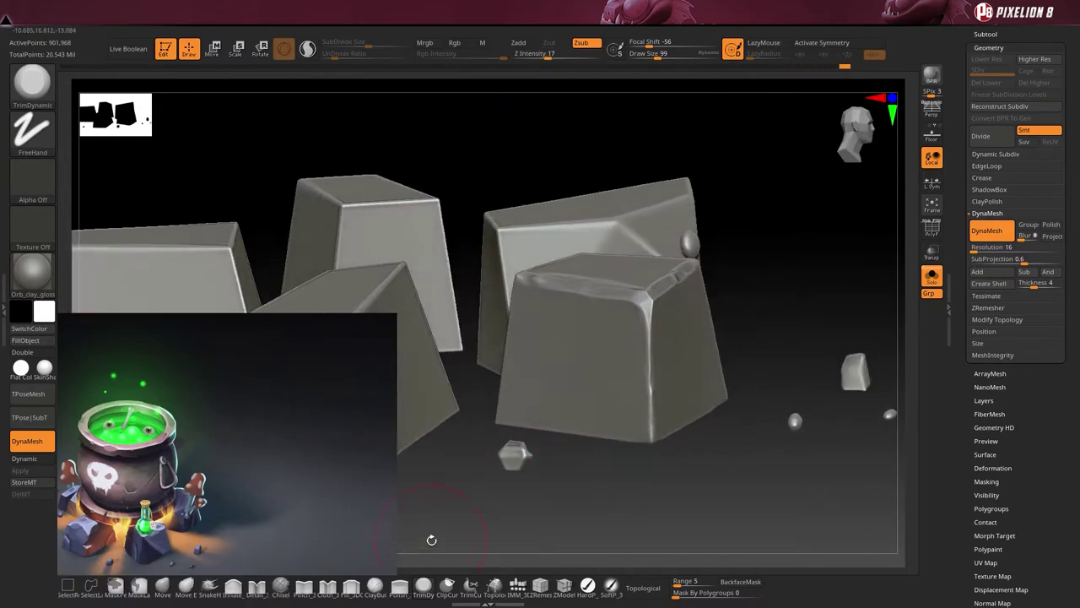
{"action": "key", "text": "b"}
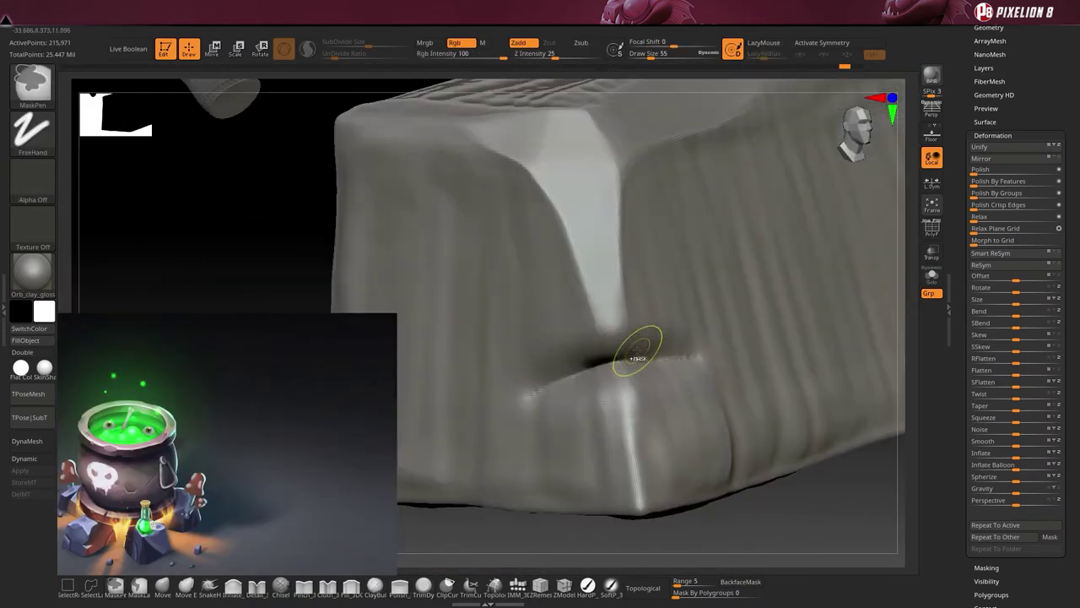
- Isolate the base block and chisel a zigzag crack into it with the Chisel brush
{"action": "left_click_drag", "start_coordinate": [643, 542], "coordinate": [641, 267]}
{"action": "mouse_move", "coordinate": [649, 447]}
{"action": "right_mouse_down"}
{"action": "mouse_move", "coordinate": [648, 431]}
{"action": "mouse_move", "coordinate": [550, 448]}
{"action": "mouse_move", "coordinate": [694, 470]}
{"action": "mouse_move", "coordinate": [492, 320]}
{"action": "mouse_move", "coordinate": [318, 259]}
{"action": "mouse_move", "coordinate": [729, 287]}
{"action": "mouse_move", "coordinate": [529, 235]}
{"action": "mouse_move", "coordinate": [523, 384]}
{"action": "mouse_move", "coordinate": [523, 321]}
{"action": "right_mouse_up"}
{"action": "key", "text": "shift+s"}
{"action": "key", "text": "b"}
{"action": "key", "text": "t"}
{"action": "key", "text": "d"}
{"action": "key", "text": "b"}
{"action": "key", "text": "c"}
{"action": "key", "text": "h"}
{"action": "left_click_drag", "start_coordinate": [523, 321], "coordinate": [513, 306]}
{"action": "right_click_drag", "start_coordinate": [513, 306], "coordinate": [519, 301]}
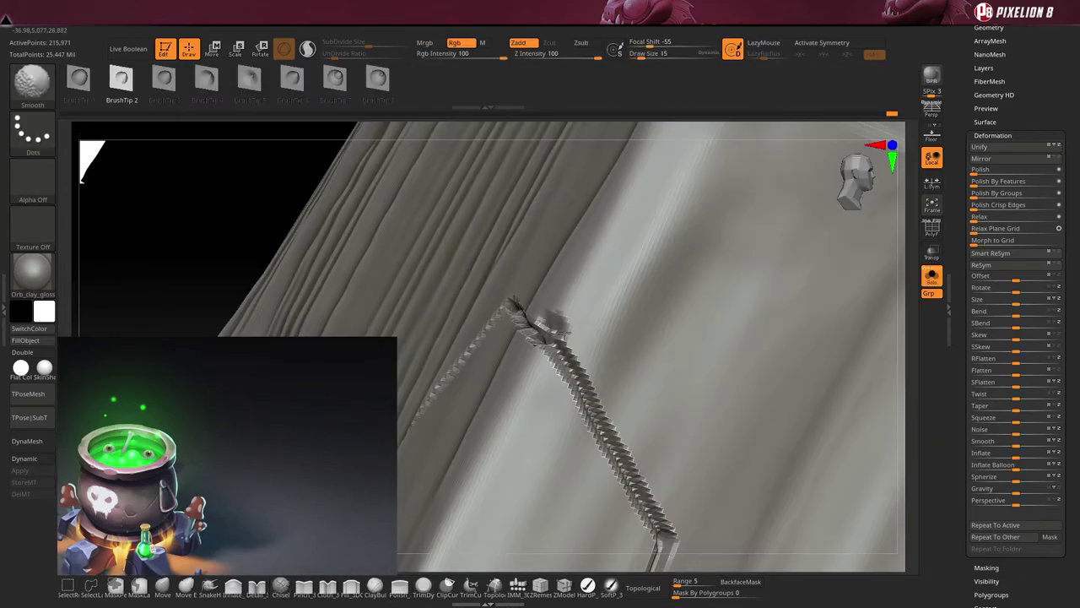
- Enlarge the TrimDynamic brush, subdivide the block once, and soften its sides
{"action": "key", "text": "b"}
{"action": "key", "text": "t"}
{"action": "key", "text": "d"}
{"action": "left_click_drag", "start_coordinate": [650, 53], "coordinate": [662, 53]}
{"action": "key", "text": "ctrl+d"}
{"action": "mouse_move", "coordinate": [540, 321]}
{"action": "right_mouse_down"}
{"action": "mouse_move", "coordinate": [443, 250]}
{"action": "mouse_move", "coordinate": [349, 121]}
{"action": "mouse_move", "coordinate": [594, 381]}
{"action": "right_mouse_up"}
{"action": "key", "text": "f"}
{"action": "right_click_drag", "start_coordinate": [765, 239], "coordinate": [614, 265]}
{"action": "right_click_drag", "start_coordinate": [464, 171], "coordinate": [551, 318]}
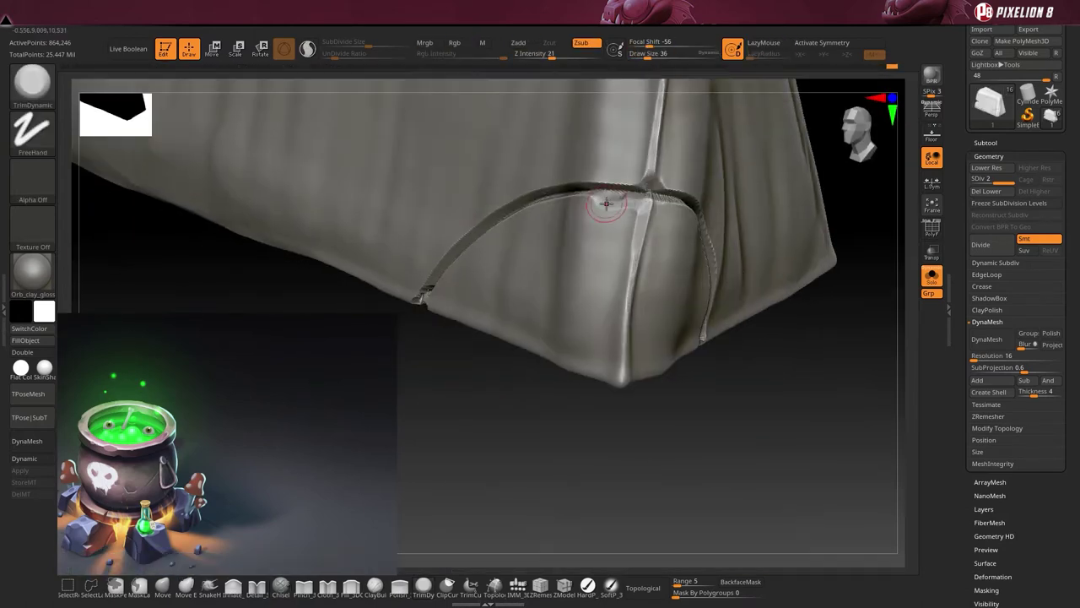
{"action": "mouse_move", "coordinate": [585, 193]}
{"action": "right_mouse_down"}
{"action": "mouse_move", "coordinate": [524, 253]}
{"action": "mouse_move", "coordinate": [465, 397]}
{"action": "mouse_move", "coordinate": [644, 162]}
{"action": "mouse_move", "coordinate": [661, 273]}
{"action": "mouse_move", "coordinate": [625, 403]}
{"action": "right_mouse_up"}
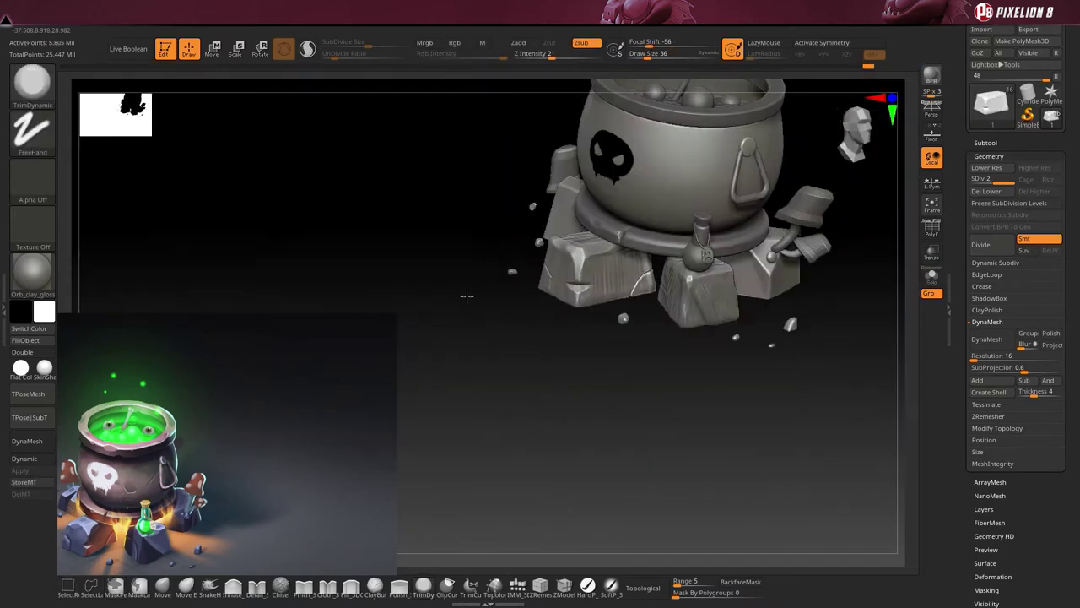
{"action": "right_click_drag", "start_coordinate": [465, 296], "coordinate": [443, 241]}
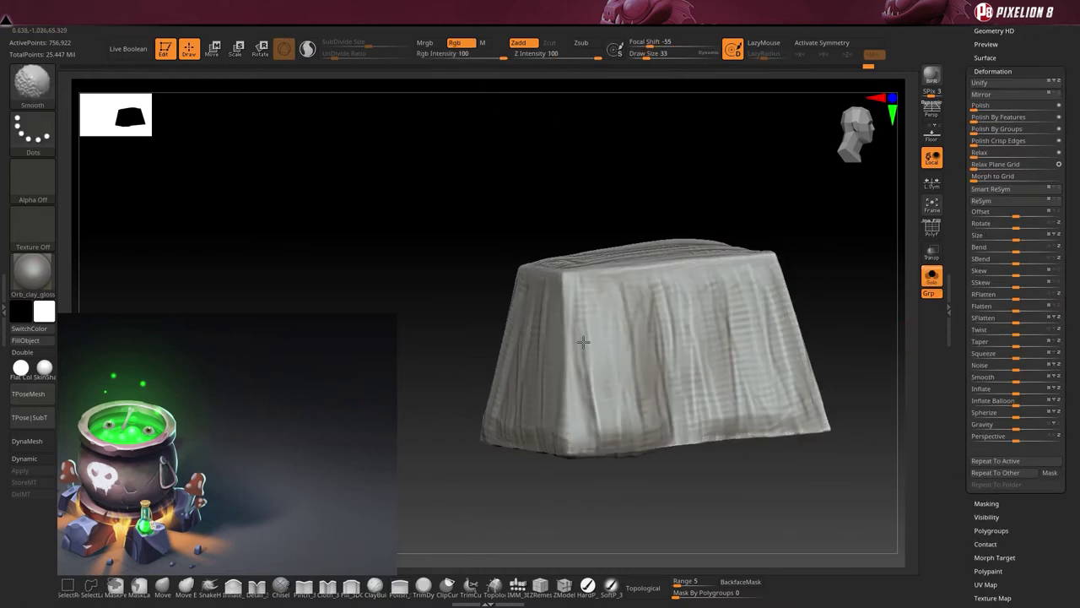
- Flatten the stone block's faces with the TrimDynamic brush
{"action": "scroll", "coordinate": [984, 255], "scroll_direction": "up", "scroll_amount": 3}
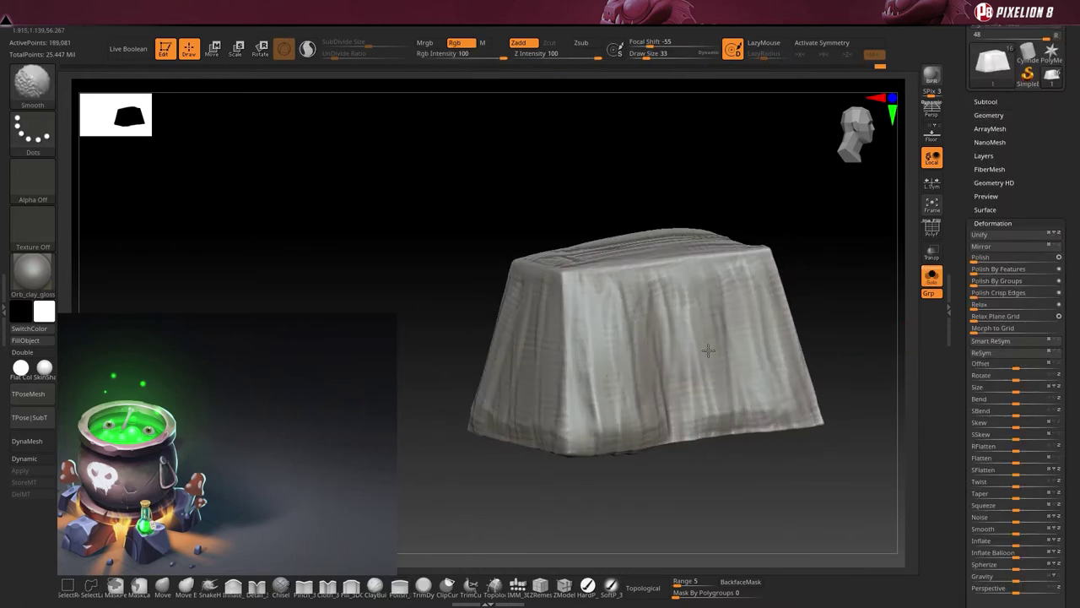
{"action": "mouse_move", "coordinate": [724, 277]}
{"action": "left_mouse_down"}
{"action": "mouse_move", "coordinate": [569, 321]}
{"action": "mouse_move", "coordinate": [650, 295]}
{"action": "mouse_move", "coordinate": [680, 432]}
{"action": "left_mouse_up"}
{"action": "left_click_drag", "start_coordinate": [494, 115], "coordinate": [594, 396]}
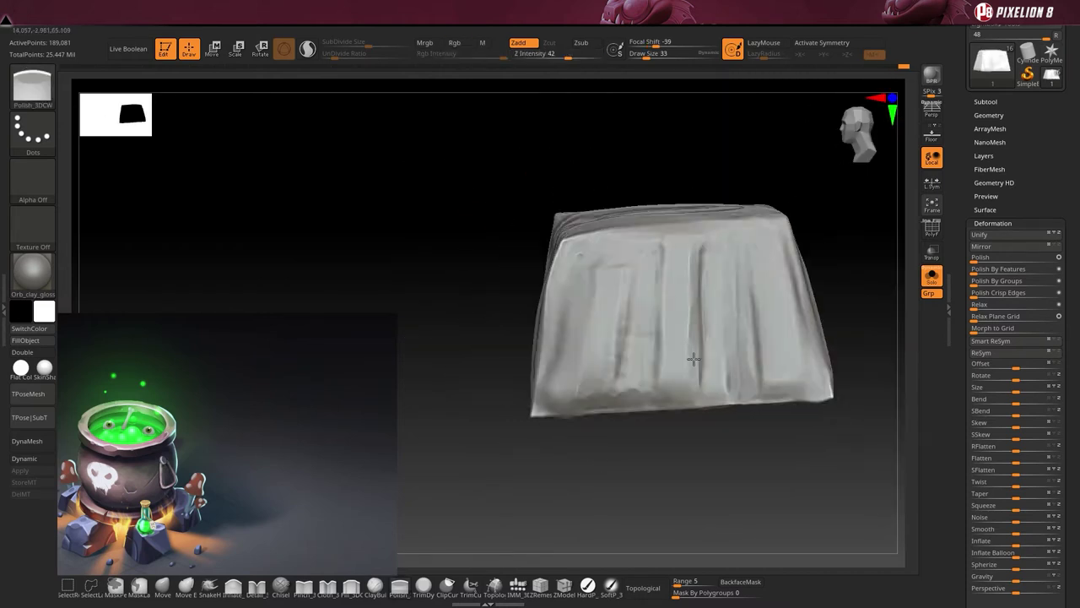
{"action": "key", "text": "b"}
{"action": "key", "text": "t"}
{"action": "key", "text": "d"}
{"action": "left_click_drag", "start_coordinate": [637, 442], "coordinate": [427, 257]}
{"action": "mouse_move", "coordinate": [540, 261]}
{"action": "left_mouse_down"}
{"action": "mouse_move", "coordinate": [586, 149]}
{"action": "mouse_move", "coordinate": [649, 223]}
{"action": "mouse_move", "coordinate": [470, 138]}
{"action": "left_mouse_up"}
- Carve a deep vertical crack up the block's front face
{"action": "key", "text": "b"}
{"action": "key", "text": "Escape"}
{"action": "key", "text": "ctrl"}
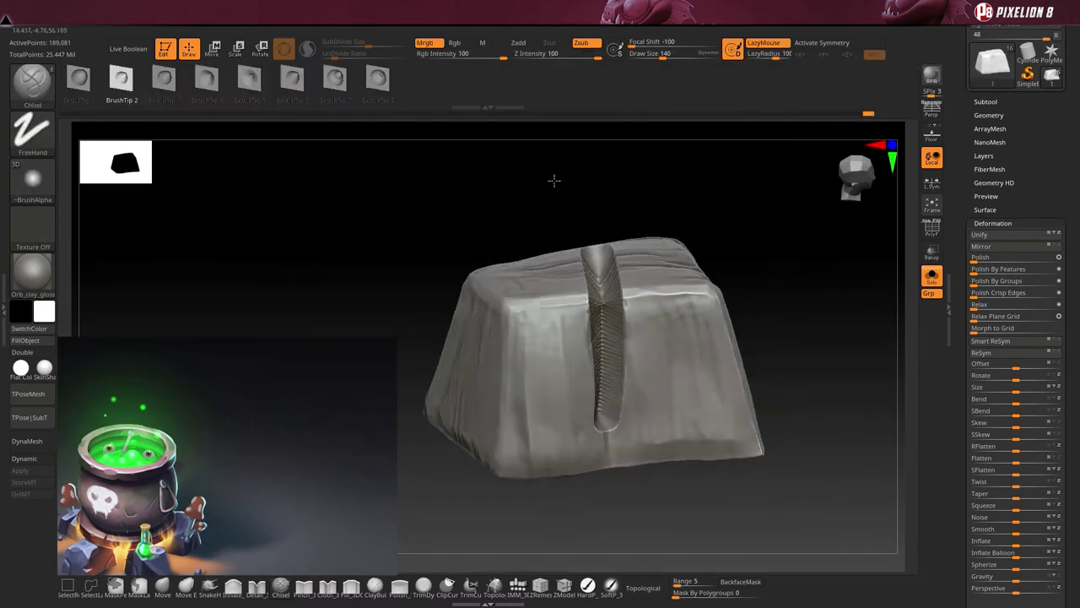
{"action": "left_click_drag", "start_coordinate": [602, 432], "coordinate": [597, 263]}
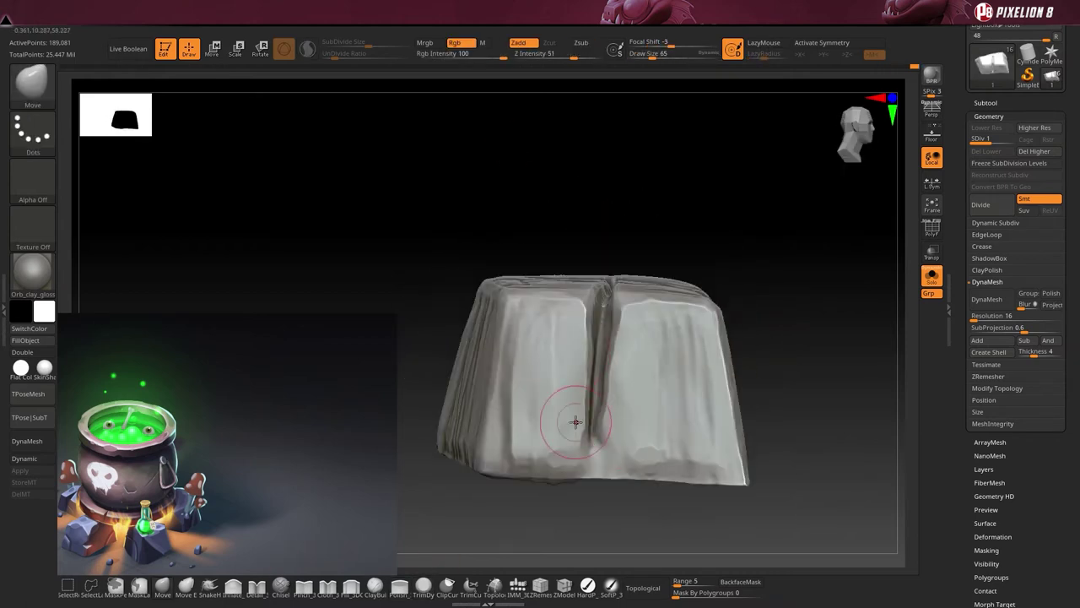
{"action": "left_click_drag", "start_coordinate": [582, 241], "coordinate": [507, 320]}
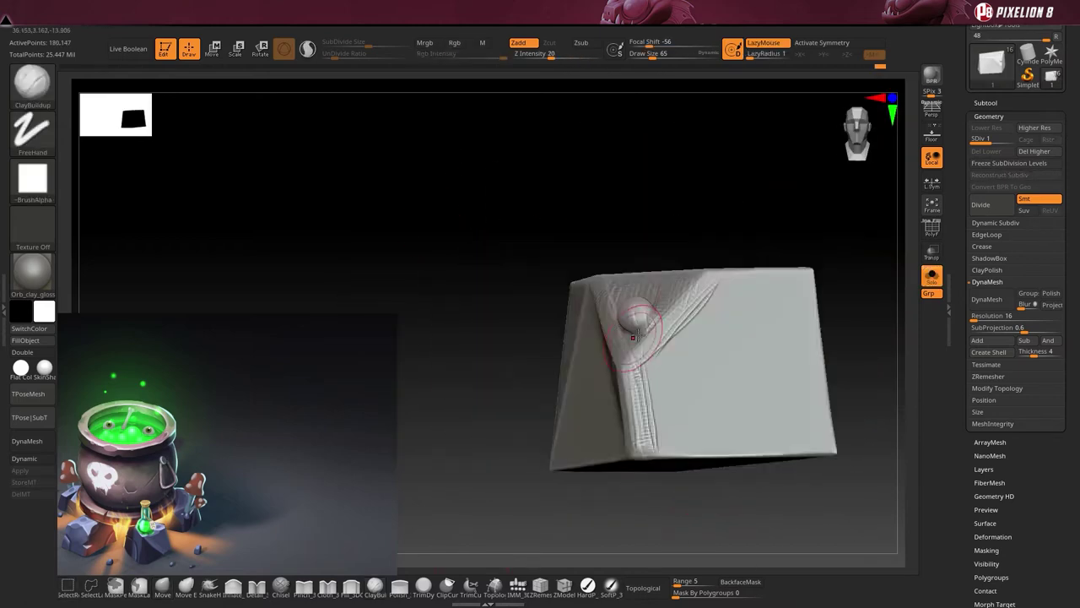
- Polish the box's faces into flat chiseled planes with Polish_3DCW and TrimDynamic
{"action": "right_click_drag", "start_coordinate": [642, 300], "coordinate": [629, 336]}
{"action": "right_click_drag", "start_coordinate": [673, 367], "coordinate": [701, 344], "text": "shift"}
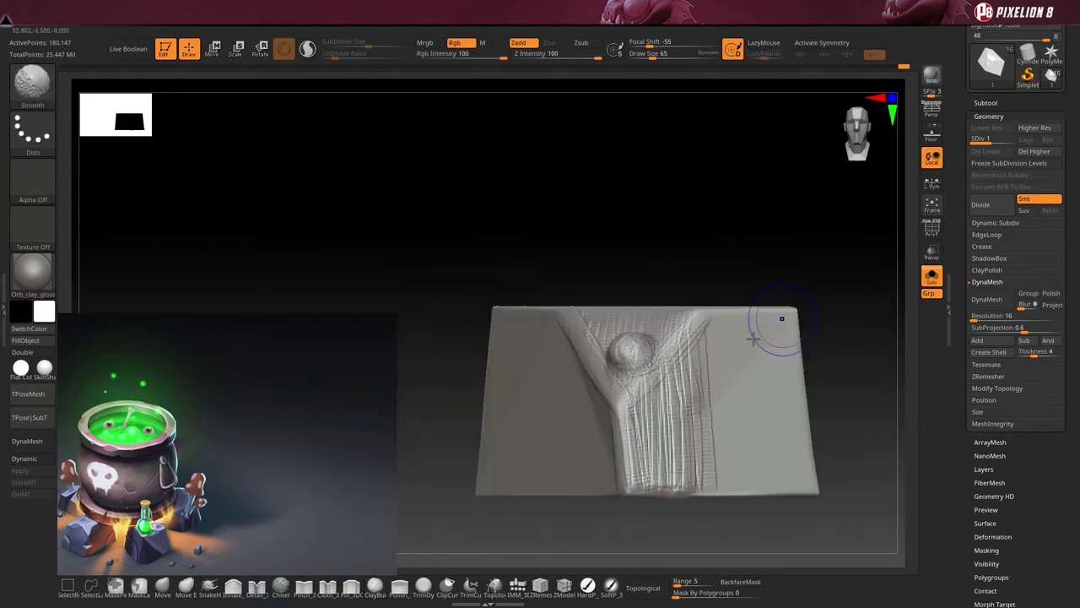
{"action": "right_click_drag", "start_coordinate": [662, 408], "coordinate": [551, 305]}
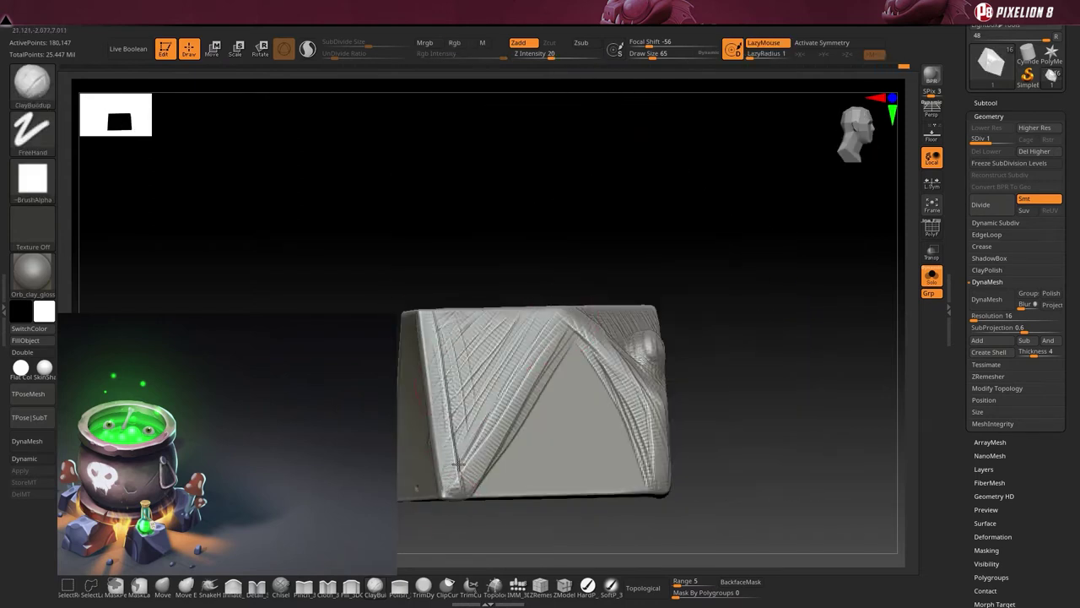
{"action": "right_click_drag", "start_coordinate": [432, 184], "coordinate": [495, 400]}
{"action": "right_click_drag", "start_coordinate": [713, 255], "coordinate": [641, 220]}
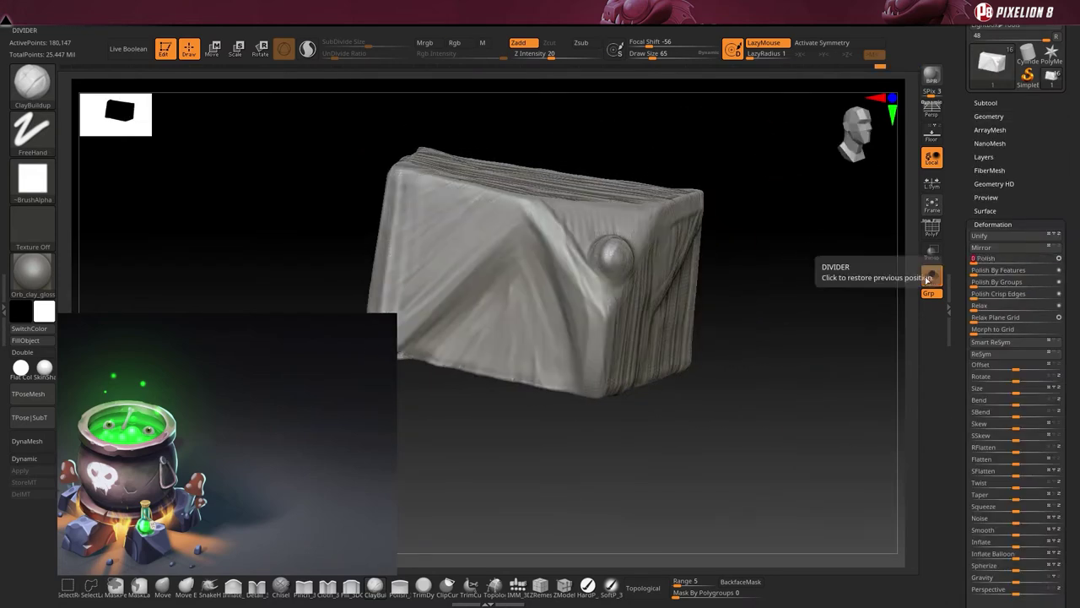
{"action": "mouse_move", "coordinate": [814, 270]}
{"action": "right_mouse_down"}
{"action": "mouse_move", "coordinate": [642, 397]}
{"action": "mouse_move", "coordinate": [641, 361]}
{"action": "mouse_move", "coordinate": [625, 347]}
{"action": "right_mouse_up"}
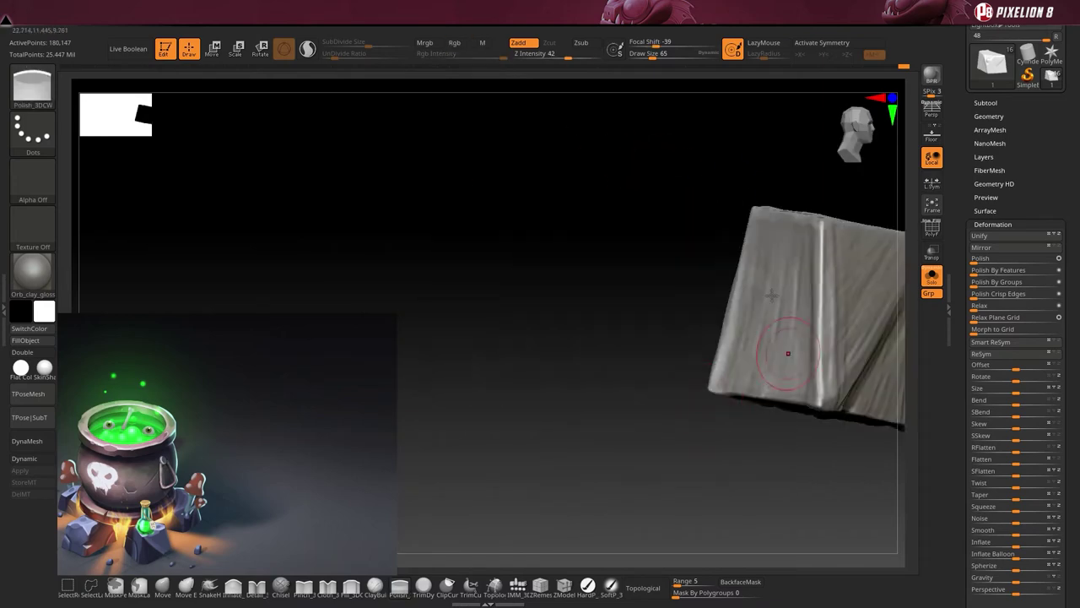
{"action": "right_click_drag", "start_coordinate": [544, 157], "coordinate": [675, 405]}
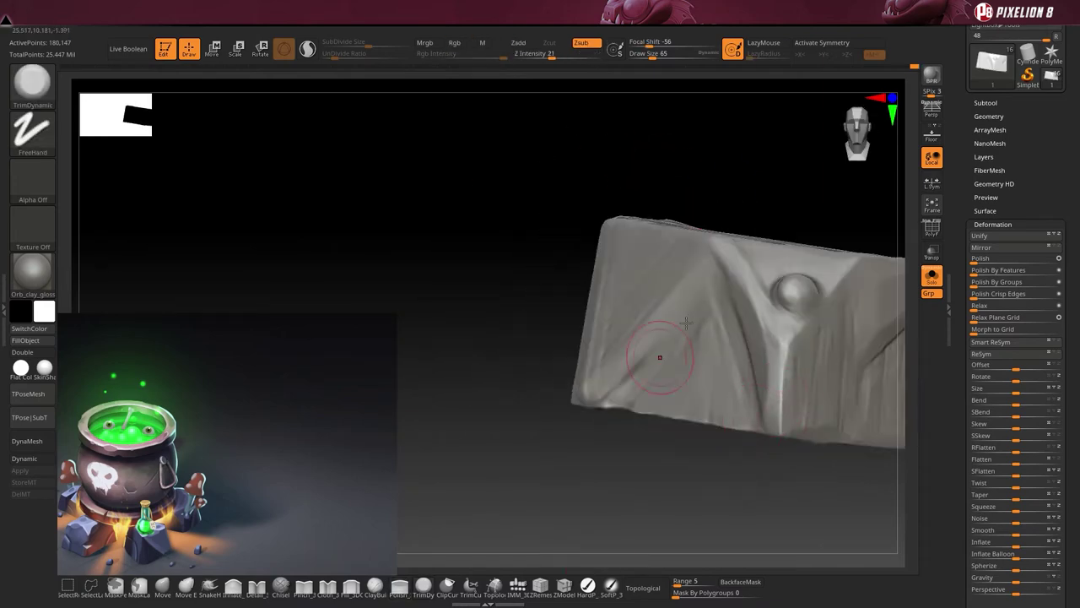
{"action": "right_click_drag", "start_coordinate": [656, 357], "coordinate": [551, 335]}
{"action": "right_click_drag", "start_coordinate": [456, 267], "coordinate": [661, 191]}
- Drop the next base block one subdivision level with Shift+D and polish it with Polish_3DCW
{"action": "key", "text": "b"}
{"action": "key", "text": "Escape"}
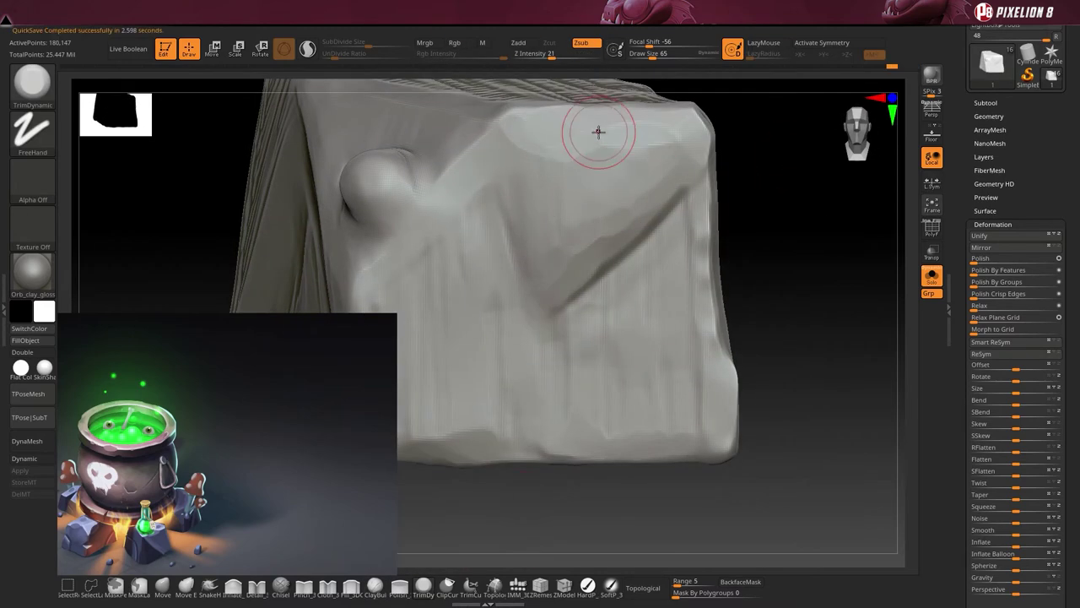
{"action": "right_click_drag", "start_coordinate": [598, 133], "coordinate": [766, 246]}
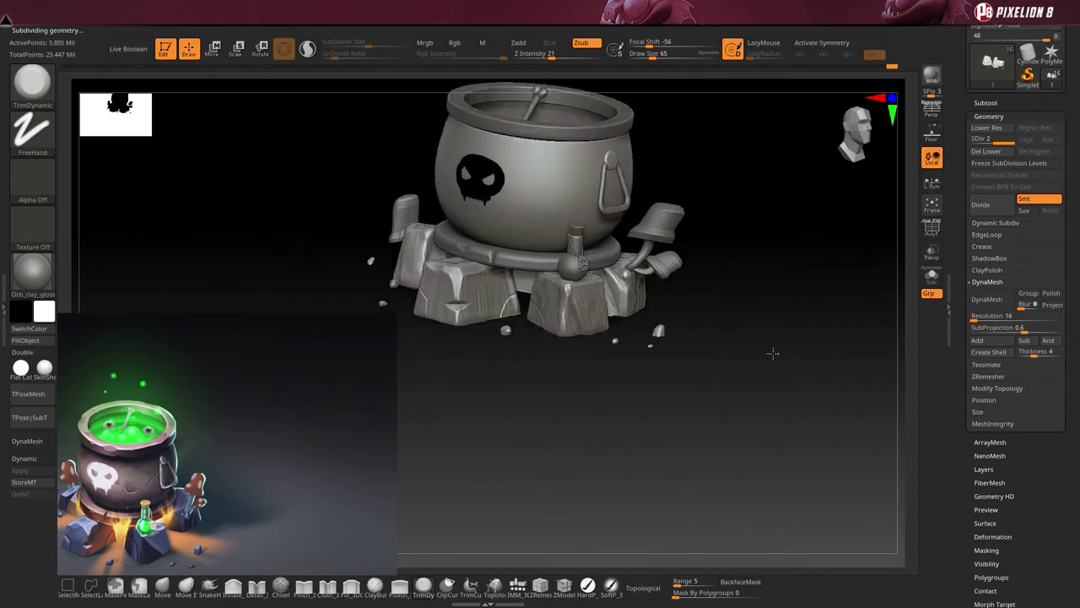
{"action": "right_click_drag", "start_coordinate": [771, 354], "coordinate": [602, 369]}
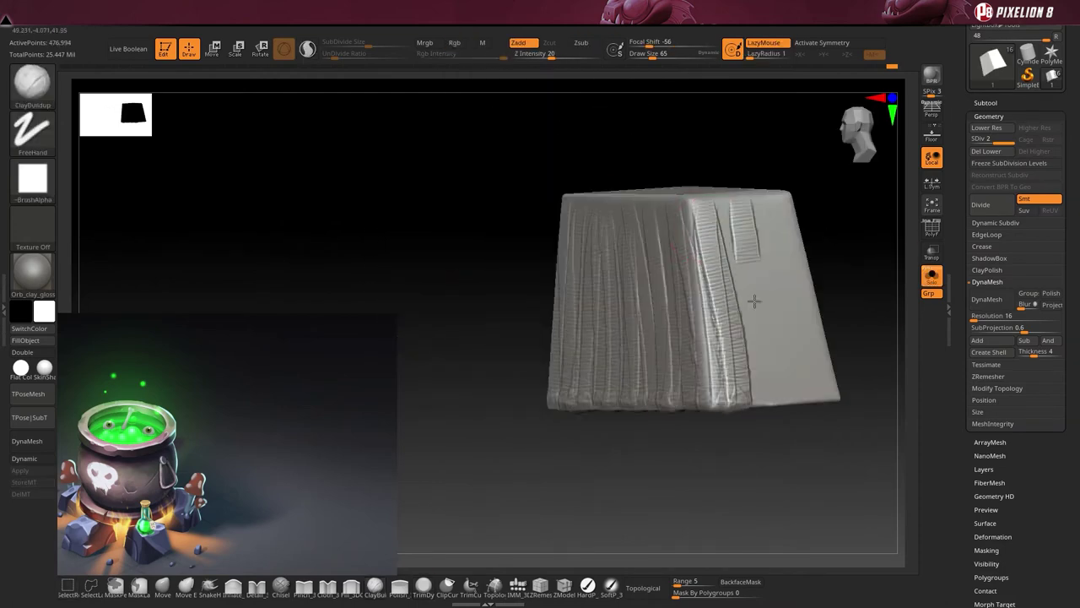
{"action": "right_click_drag", "start_coordinate": [753, 300], "coordinate": [742, 265]}
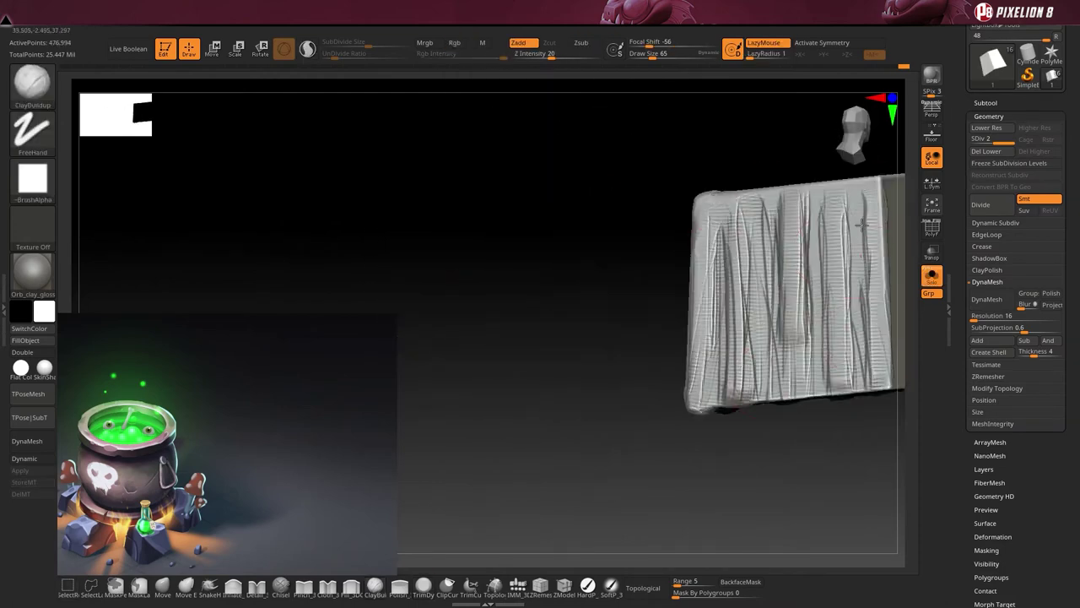
{"action": "right_click_drag", "start_coordinate": [853, 184], "coordinate": [704, 295]}
{"action": "right_click_drag", "start_coordinate": [540, 287], "coordinate": [557, 211], "text": "ctrl"}
{"action": "left_click", "coordinate": [701, 58]}
{"action": "key", "text": "shift+d"}
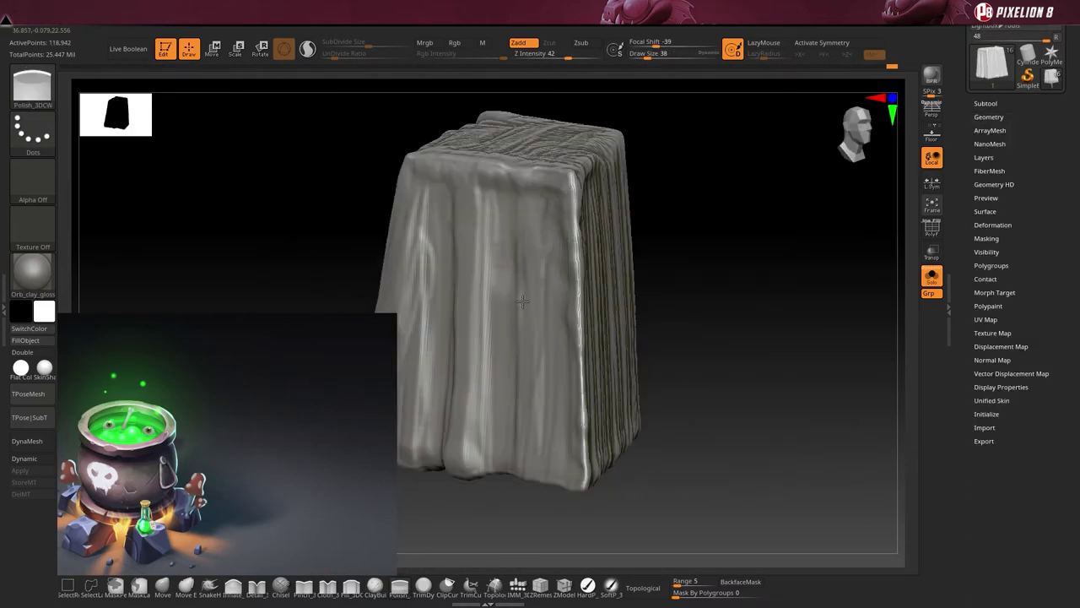
{"action": "mouse_move", "coordinate": [590, 253]}
{"action": "right_mouse_down"}
{"action": "mouse_move", "coordinate": [772, 262]}
{"action": "mouse_move", "coordinate": [742, 174]}
{"action": "mouse_move", "coordinate": [635, 201]}
{"action": "mouse_move", "coordinate": [694, 102]}
{"action": "mouse_move", "coordinate": [549, 237]}
{"action": "right_mouse_up"}
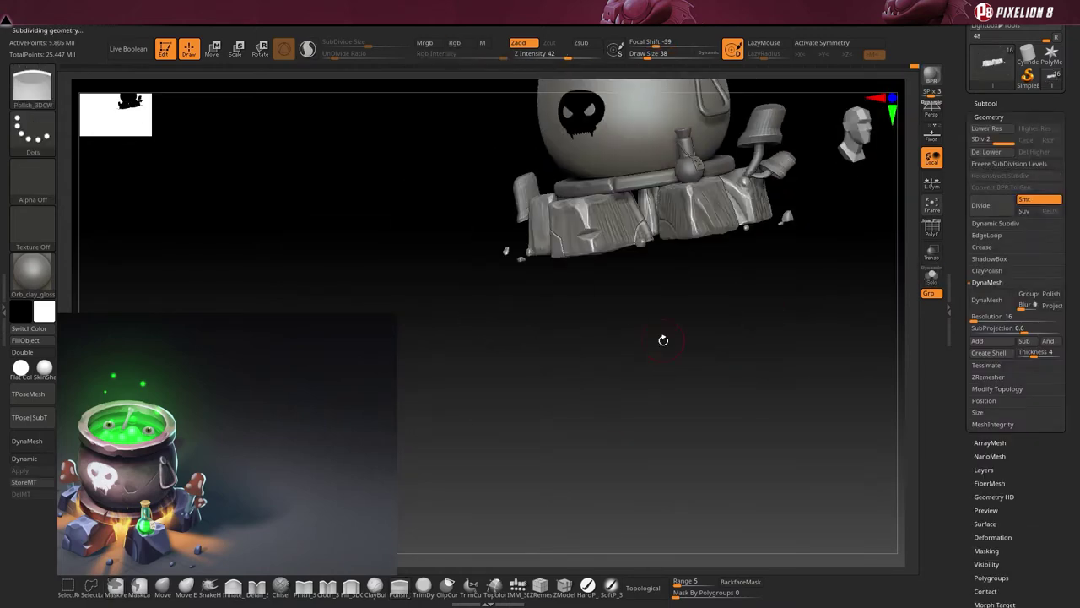
{"action": "mouse_move", "coordinate": [663, 340]}
{"action": "right_mouse_down"}
{"action": "mouse_move", "coordinate": [670, 493]}
{"action": "mouse_move", "coordinate": [711, 472]}
{"action": "right_mouse_up"}
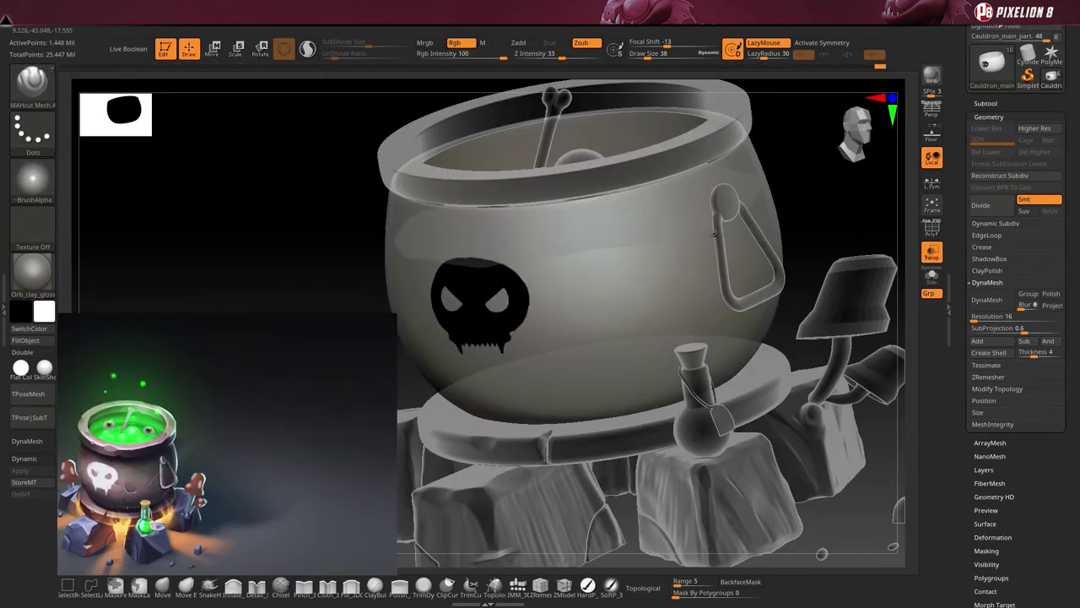
- Carve a diagonal groove up the cauldron side with the MAHcut brush
{"action": "left_click", "coordinate": [714, 53]}
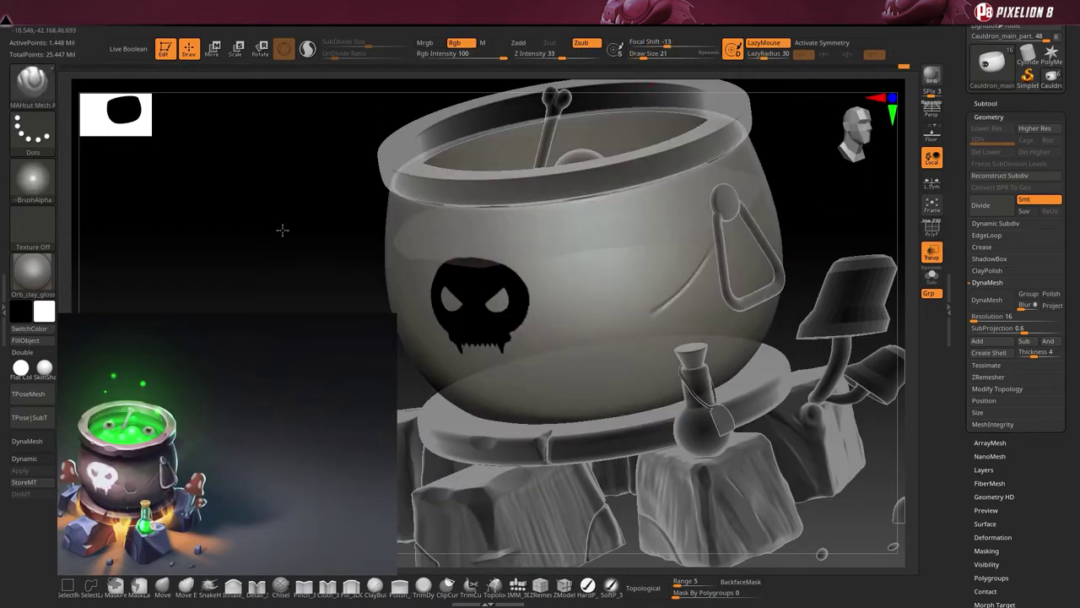
{"action": "left_click_drag", "start_coordinate": [723, 236], "coordinate": [723, 238]}
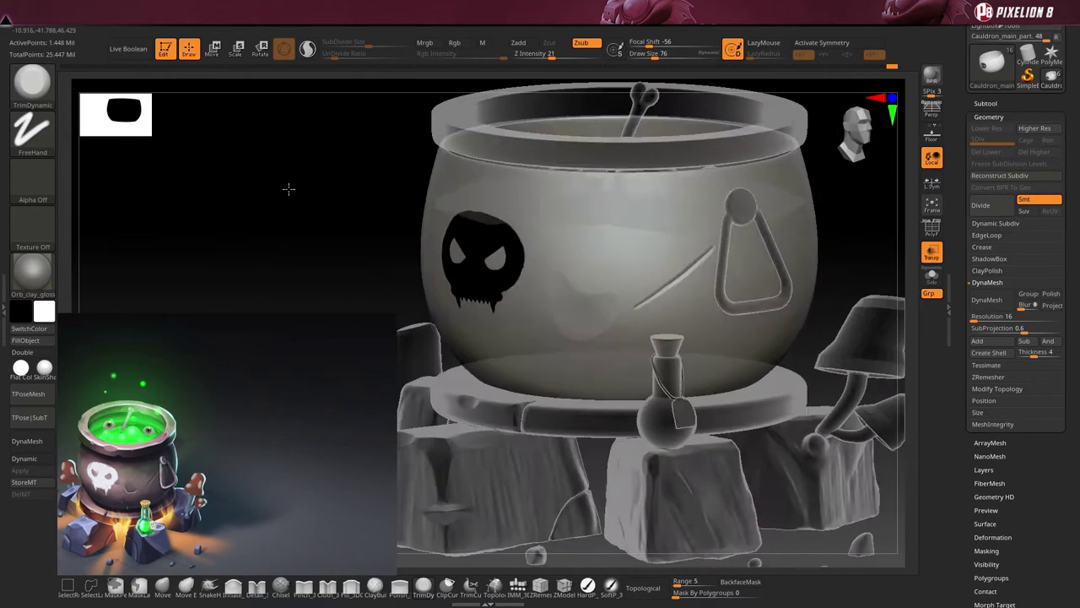
{"action": "left_click_drag", "start_coordinate": [290, 188], "coordinate": [568, 322]}
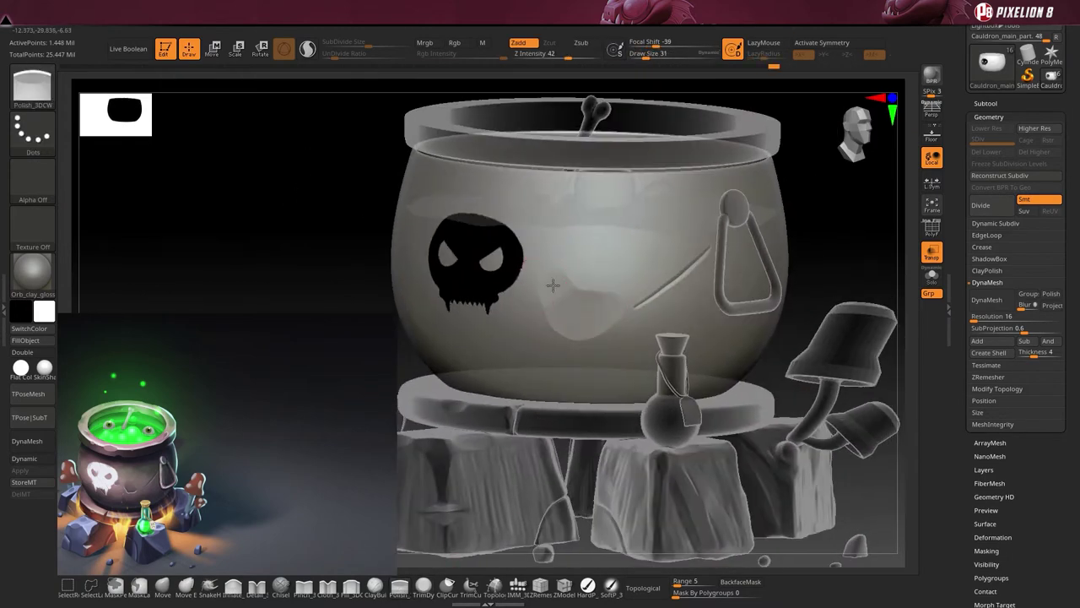
{"action": "key", "text": "b"}
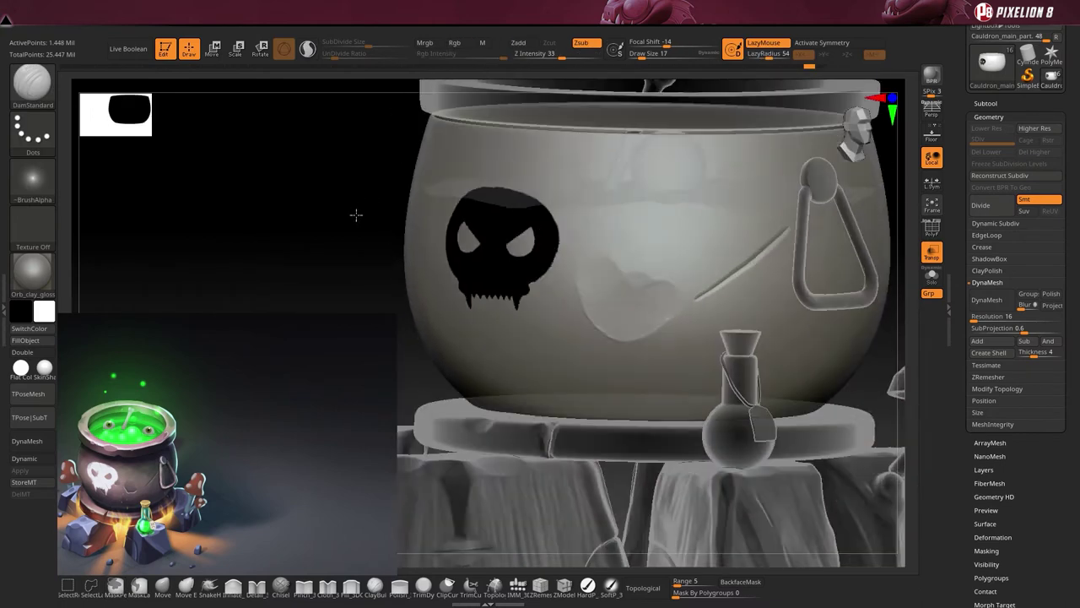
- Trim a worn patch beside the skull, Del Lower on CAULDRON_TOP_PART, and save
{"action": "key", "text": "b"}
{"action": "key", "text": "t"}
{"action": "key", "text": "d"}
{"action": "right_click_drag", "start_coordinate": [549, 270], "coordinate": [596, 316], "text": "ctrl"}
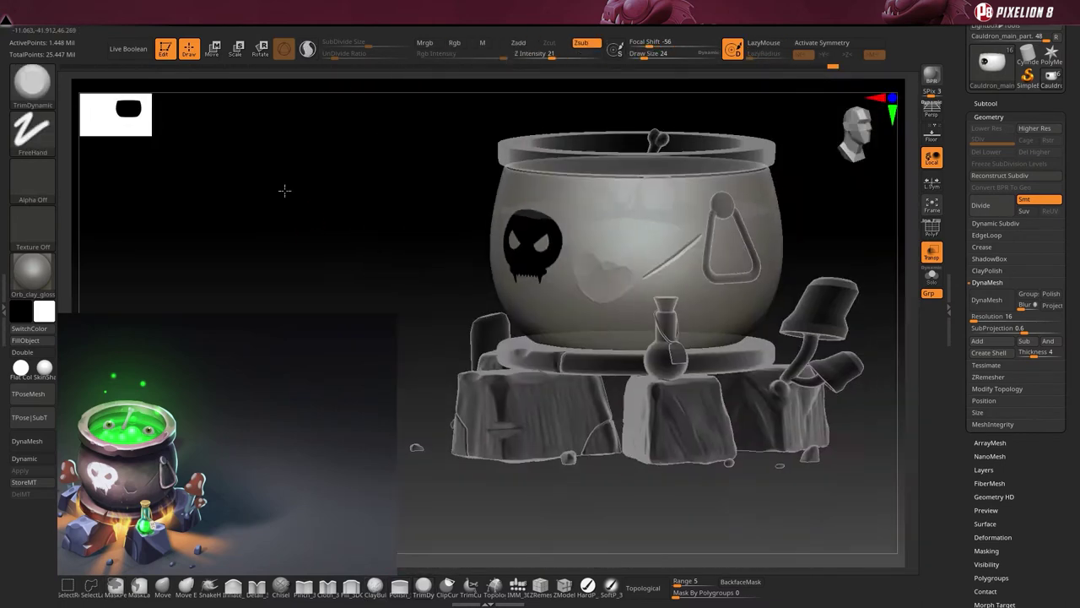
{"action": "left_click", "coordinate": [533, 208], "text": "alt"}
{"action": "mouse_move", "coordinate": [533, 208]}
{"action": "right_mouse_down", "text": "ctrl"}
{"action": "mouse_move", "coordinate": [422, 104]}
{"action": "mouse_move", "coordinate": [397, 110]}
{"action": "mouse_move", "coordinate": [518, 211]}
{"action": "right_mouse_up", "text": "ctrl"}
{"action": "left_click", "coordinate": [995, 156]}
{"action": "key", "text": "Return"}
- Solo the top ring, DynaMesh it and apply Deformation > Polish
{"action": "left_click", "coordinate": [932, 228]}
{"action": "left_click", "coordinate": [987, 282]}
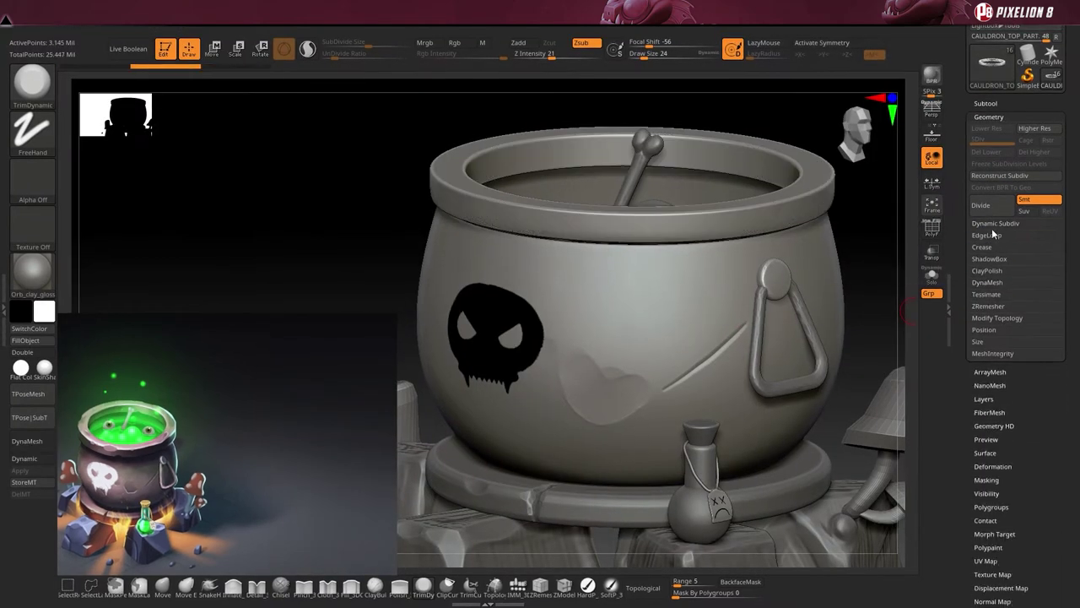
{"action": "left_click", "coordinate": [932, 275]}
{"action": "left_click", "coordinate": [932, 228]}
{"action": "left_click", "coordinate": [988, 282]}
{"action": "left_click", "coordinate": [994, 297]}
{"action": "left_click", "coordinate": [992, 226]}
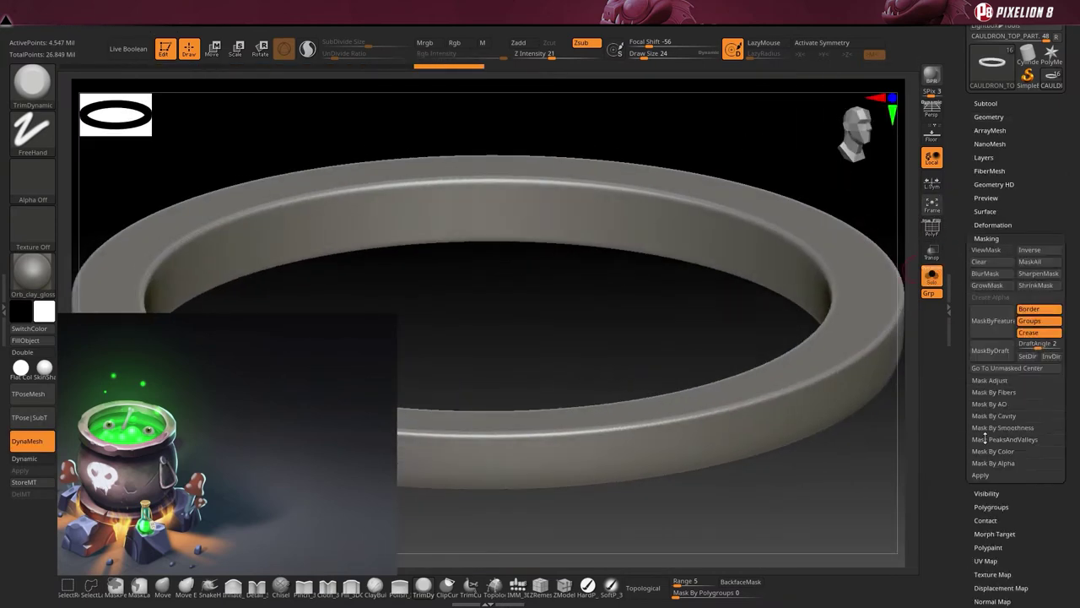
{"action": "left_click", "coordinate": [979, 261]}
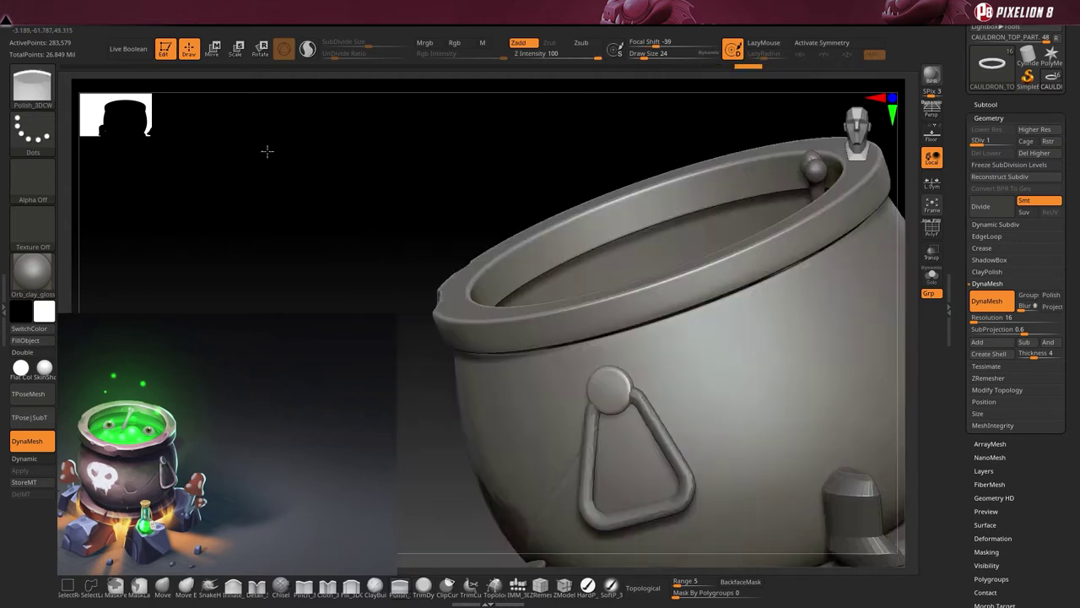
- Review the rocks, bring back the whole cauldron, and save the file with Ctrl+S
{"action": "key", "text": "s"}
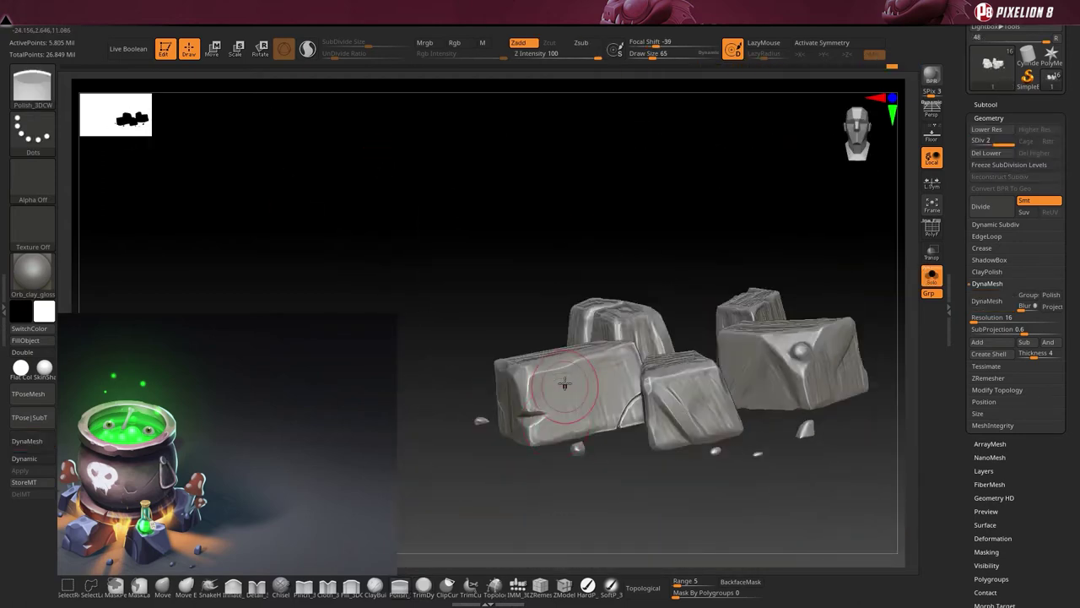
{"action": "right_click_drag", "start_coordinate": [564, 384], "coordinate": [515, 199]}
{"action": "right_click_drag", "start_coordinate": [510, 432], "coordinate": [672, 415]}
{"action": "right_click_drag", "start_coordinate": [673, 319], "coordinate": [623, 427]}
{"action": "key", "text": "alt+s"}
{"action": "right_click_drag", "start_coordinate": [803, 234], "coordinate": [779, 239]}
{"action": "key", "text": "ctrl+s"}
{"action": "key", "text": "Return"}
- Trim a small worn dent into the ring's upper surface with TrimDynamic
{"action": "mouse_move", "coordinate": [517, 499]}
{"action": "right_mouse_down"}
{"action": "mouse_move", "coordinate": [496, 485]}
{"action": "mouse_move", "coordinate": [510, 488]}
{"action": "mouse_move", "coordinate": [509, 421]}
{"action": "right_mouse_up"}
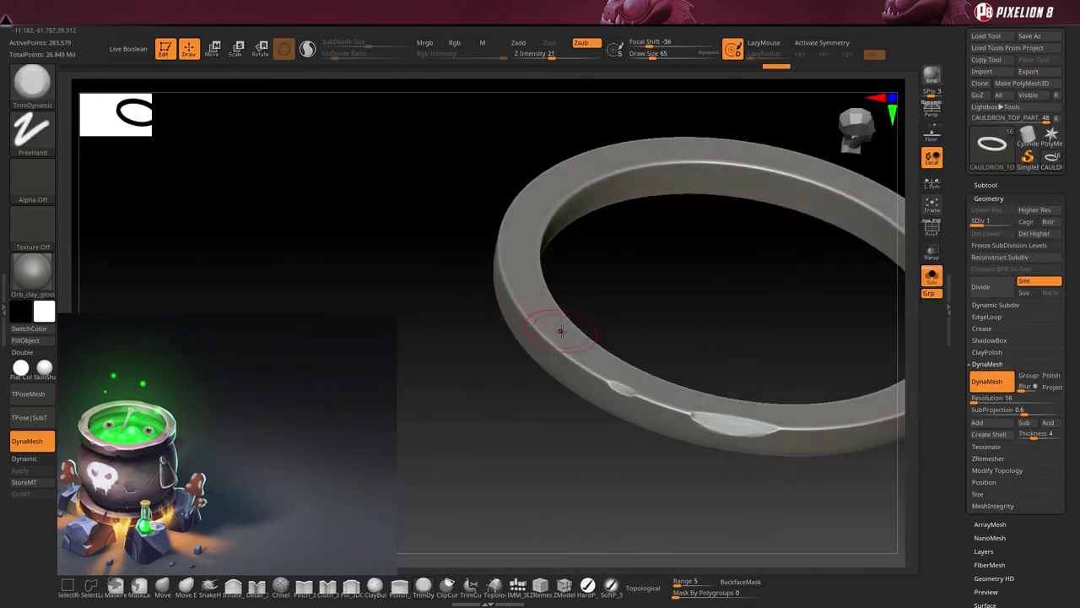
{"action": "mouse_move", "coordinate": [559, 330]}
{"action": "right_mouse_down", "text": "alt"}
{"action": "mouse_move", "coordinate": [546, 313]}
{"action": "mouse_move", "coordinate": [439, 405]}
{"action": "mouse_move", "coordinate": [475, 369]}
{"action": "mouse_move", "coordinate": [570, 357]}
{"action": "mouse_move", "coordinate": [448, 352]}
{"action": "mouse_move", "coordinate": [710, 240]}
{"action": "mouse_move", "coordinate": [550, 309]}
{"action": "right_mouse_up", "text": "alt"}
{"action": "key", "text": "b"}
{"action": "key", "text": "t"}
{"action": "key", "text": "d"}
{"action": "left_click_drag", "start_coordinate": [507, 270], "coordinate": [583, 338]}
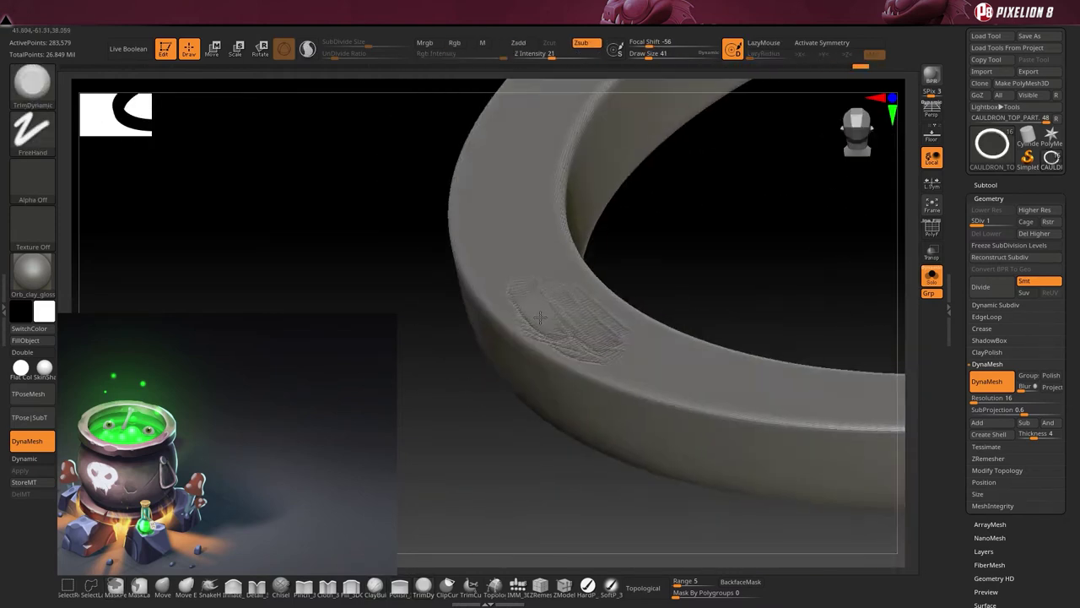
{"action": "right_click_drag", "start_coordinate": [583, 338], "coordinate": [594, 321]}
{"action": "mouse_move", "coordinate": [644, 346]}
{"action": "right_mouse_down"}
{"action": "mouse_move", "coordinate": [512, 270]}
{"action": "mouse_move", "coordinate": [711, 414]}
{"action": "mouse_move", "coordinate": [431, 593]}
{"action": "right_mouse_up"}
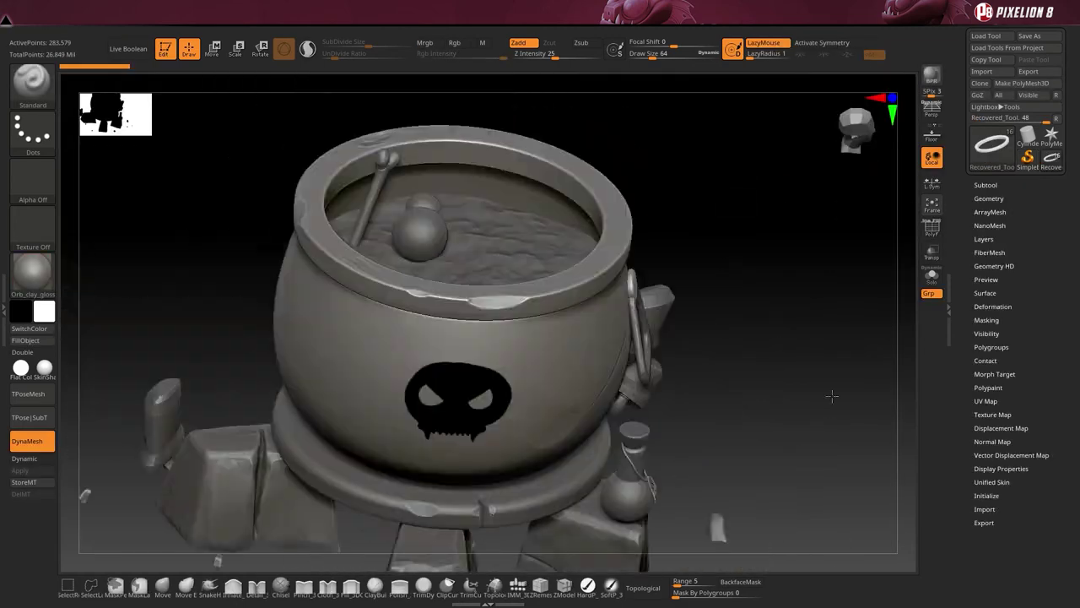
- Check the SpotLight reference and chip a worn spot into the ring with ClayBuildup
{"action": "left_click_drag", "start_coordinate": [832, 395], "coordinate": [793, 456]}
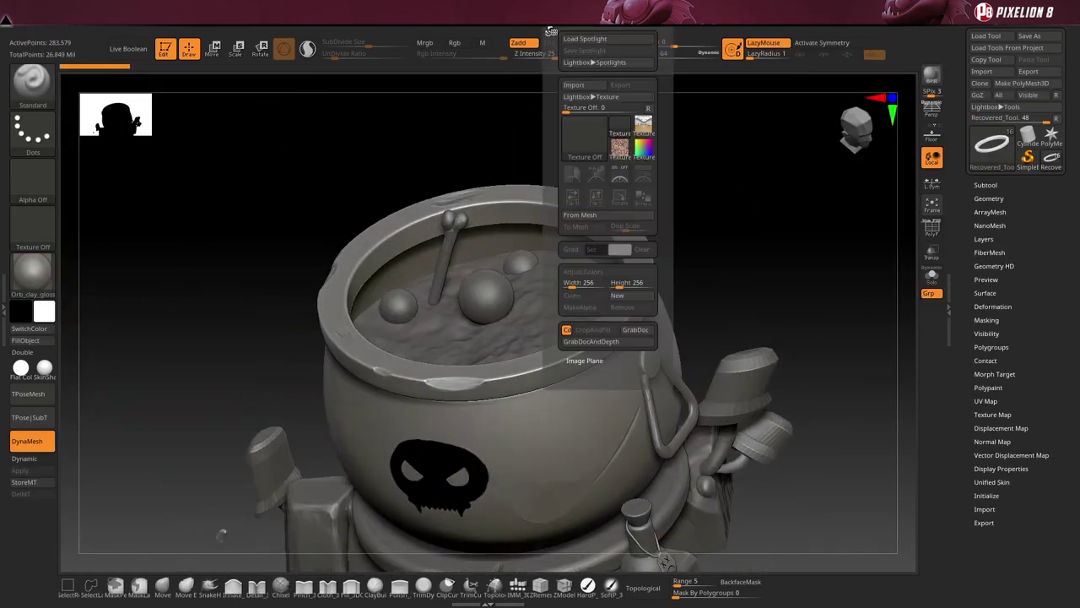
{"action": "key", "text": "shift+z"}
{"action": "key", "text": "z"}
{"action": "left_click", "coordinate": [32, 80]}
{"action": "left_click", "coordinate": [84, 84]}
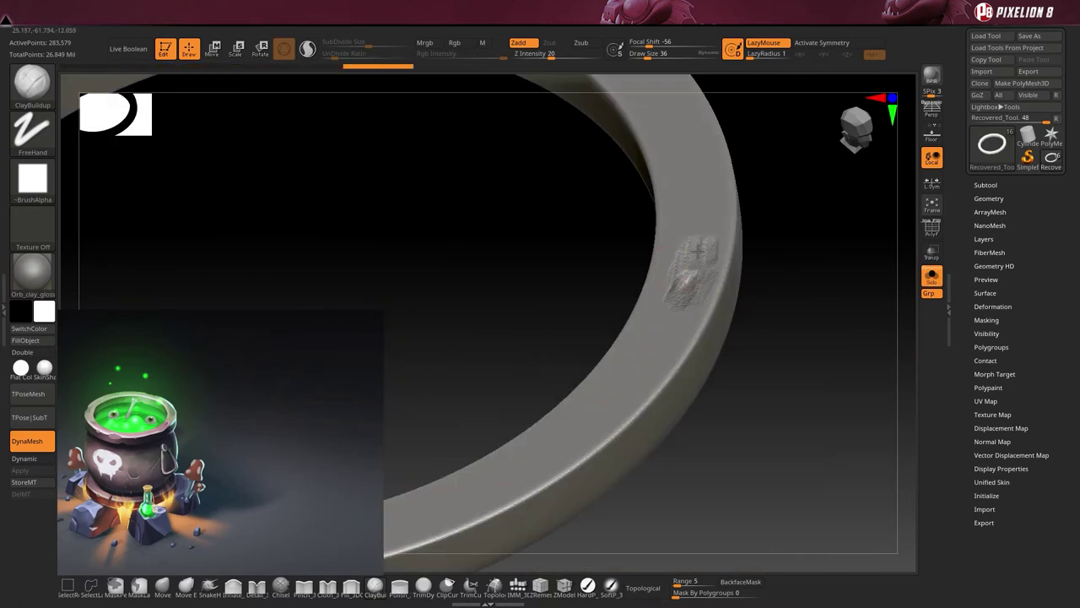
- Orbit out over the whole cauldron and bring in the low-poly mushroom model
{"action": "mouse_move", "coordinate": [701, 101]}
{"action": "left_mouse_down"}
{"action": "mouse_move", "coordinate": [658, 290]}
{"action": "mouse_move", "coordinate": [827, 242]}
{"action": "left_mouse_up"}
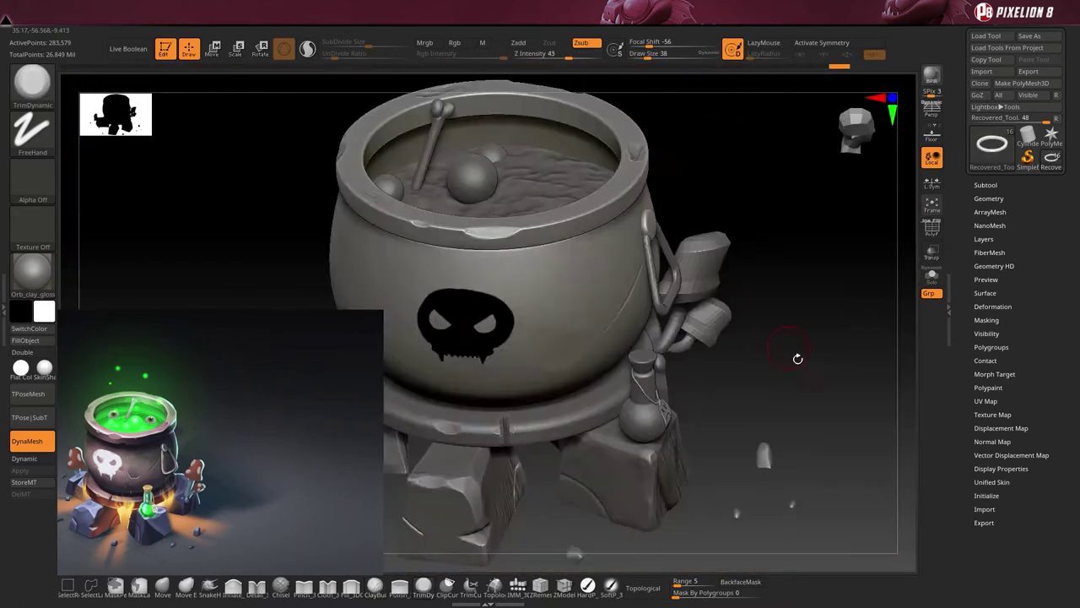
{"action": "left_click_drag", "start_coordinate": [796, 356], "coordinate": [842, 345]}
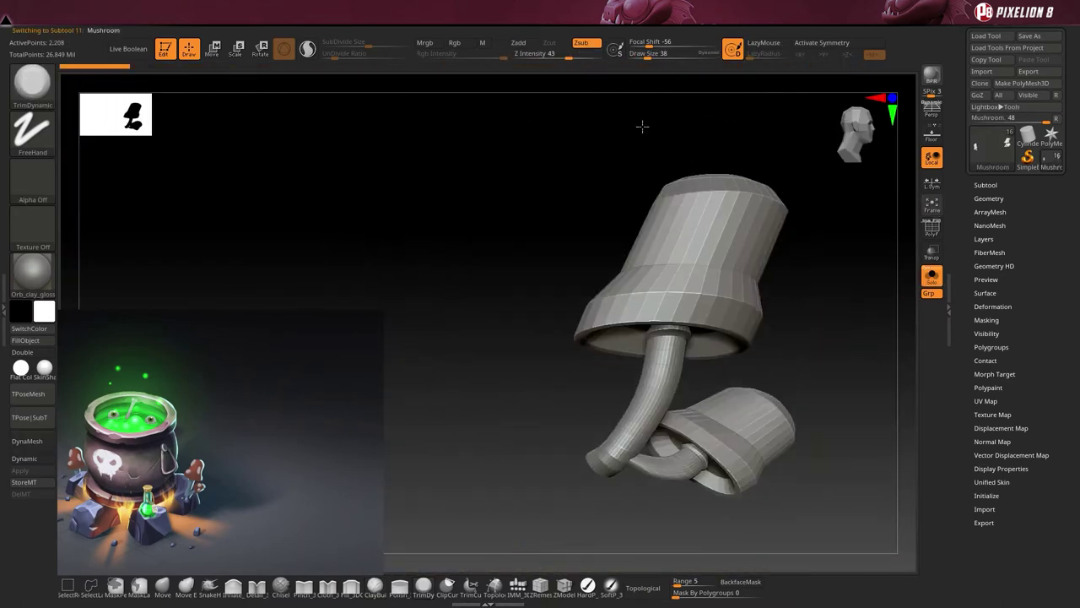
{"action": "left_click", "coordinate": [991, 347]}
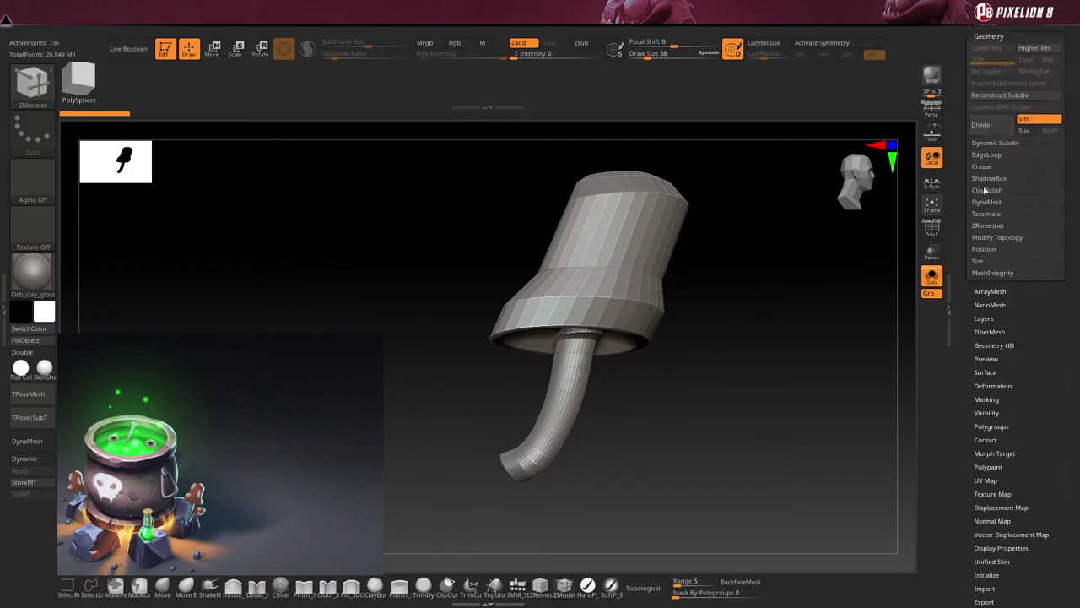
- DynaMesh the mushroom smooth and add the cauldron concept image as a Spotlight reference
{"action": "left_click", "coordinate": [986, 202]}
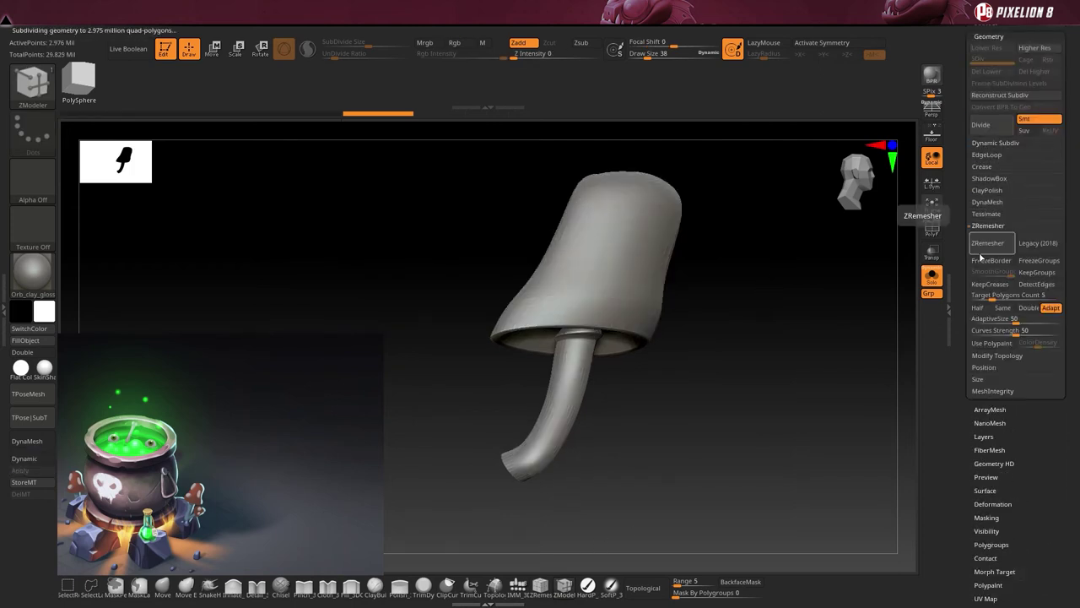
{"action": "left_click", "coordinate": [986, 219]}
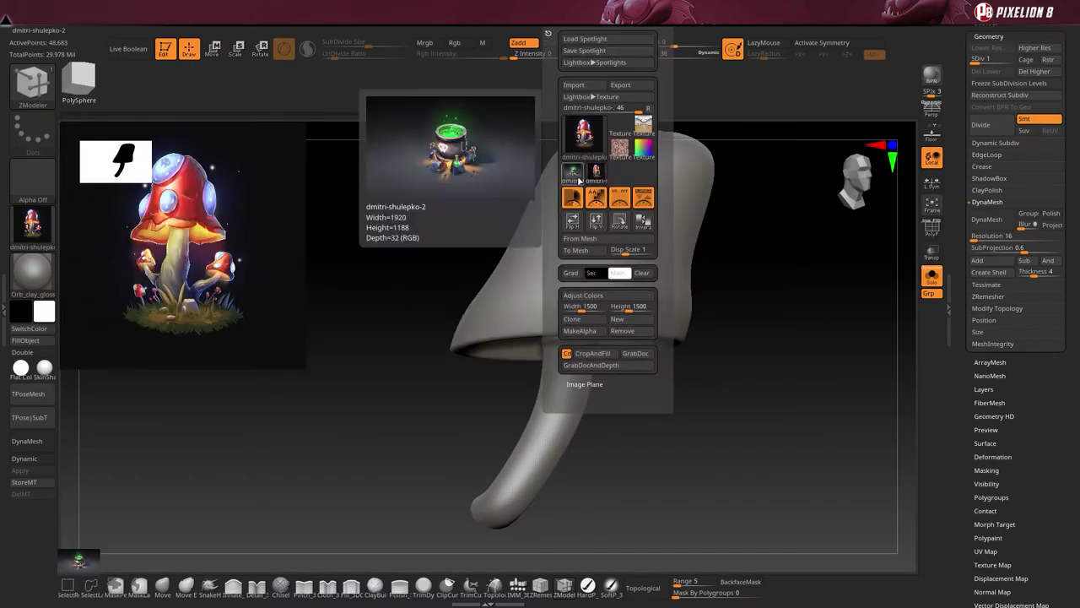
{"action": "left_click", "coordinate": [572, 170]}
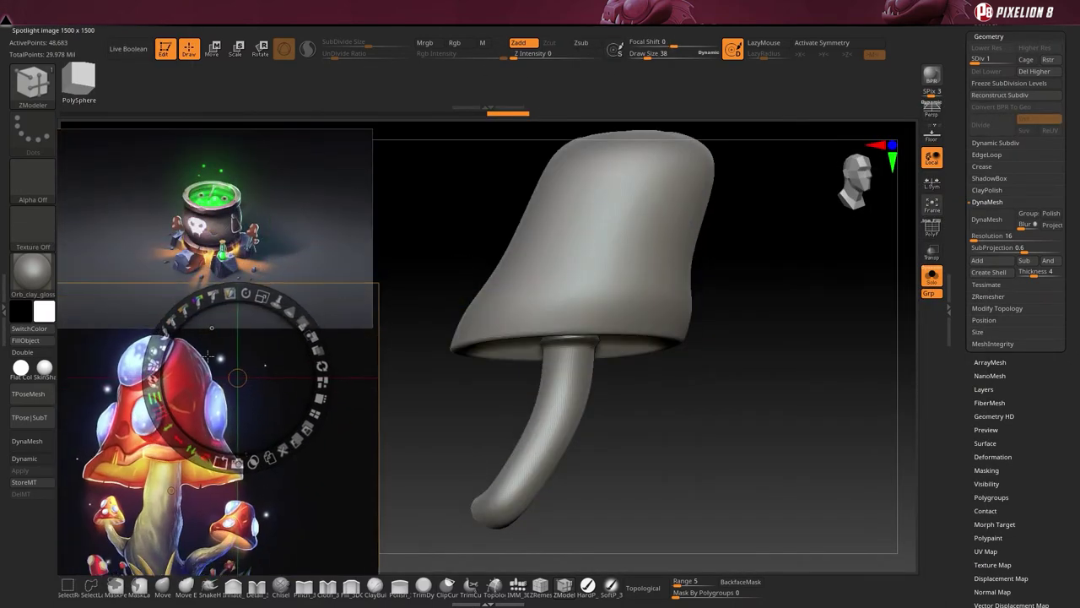
{"action": "mouse_move", "coordinate": [540, 337]}
{"action": "left_mouse_down"}
{"action": "mouse_move", "coordinate": [554, 439]}
{"action": "mouse_move", "coordinate": [515, 380]}
{"action": "mouse_move", "coordinate": [686, 272]}
{"action": "mouse_move", "coordinate": [658, 372]}
{"action": "mouse_move", "coordinate": [614, 433]}
{"action": "left_mouse_up"}
{"action": "left_click_drag", "start_coordinate": [586, 472], "coordinate": [757, 429]}
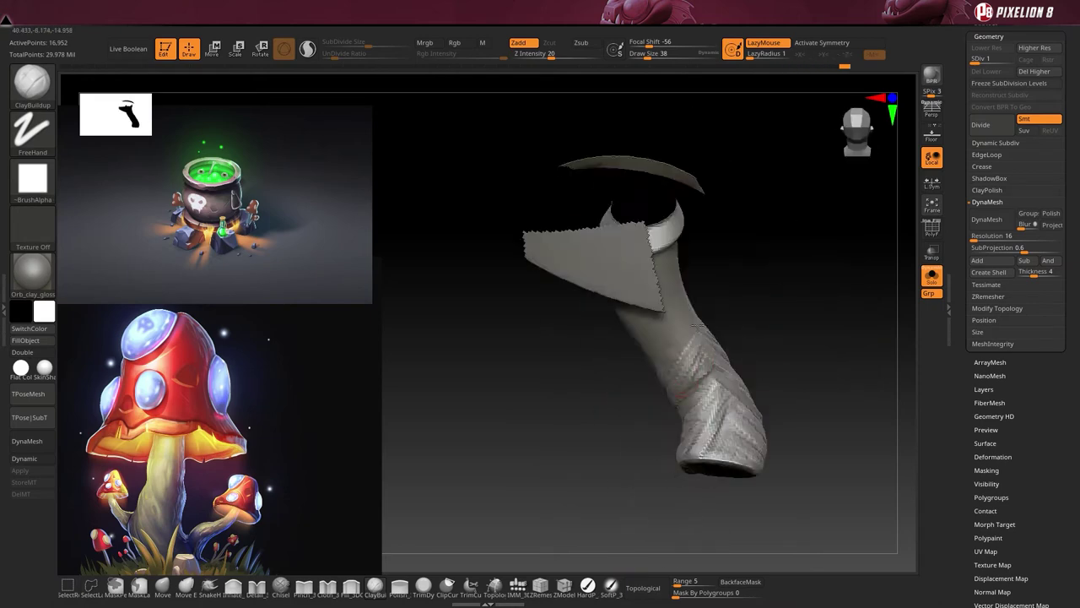
- Orbit around the mushroom to inspect its cap and stem, then drop it to SDiv 1
{"action": "left_click_drag", "start_coordinate": [676, 302], "coordinate": [646, 342]}
{"action": "left_click_drag", "start_coordinate": [696, 289], "coordinate": [698, 119]}
{"action": "left_click_drag", "start_coordinate": [620, 218], "coordinate": [667, 333]}
{"action": "left_click_drag", "start_coordinate": [605, 265], "coordinate": [530, 337]}
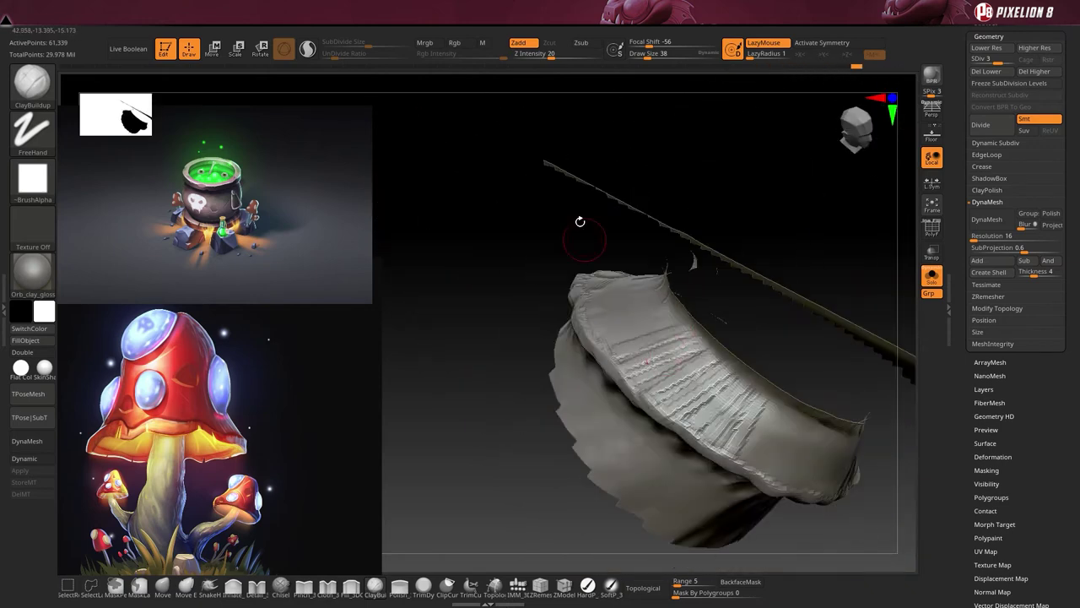
{"action": "left_click_drag", "start_coordinate": [639, 319], "coordinate": [641, 287]}
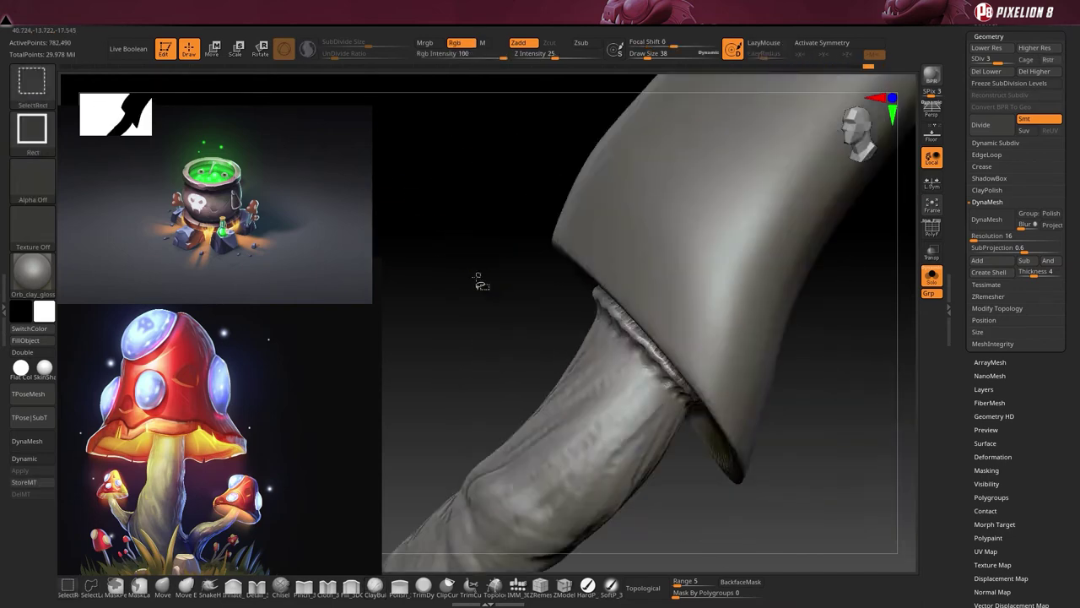
{"action": "left_click_drag", "start_coordinate": [467, 299], "coordinate": [625, 384]}
{"action": "left_click_drag", "start_coordinate": [572, 331], "coordinate": [686, 342]}
{"action": "mouse_move", "coordinate": [650, 85]}
{"action": "left_mouse_down"}
{"action": "mouse_move", "coordinate": [540, 379]}
{"action": "mouse_move", "coordinate": [643, 297]}
{"action": "left_mouse_up"}
{"action": "left_click_drag", "start_coordinate": [632, 375], "coordinate": [619, 172]}
{"action": "left_click_drag", "start_coordinate": [878, 169], "coordinate": [508, 330]}
{"action": "key", "text": "shift+d"}
{"action": "key", "text": "shift+d"}
- Solo the mushroom and flare the cap's rim with the Move brush
{"action": "left_click", "coordinate": [931, 276]}
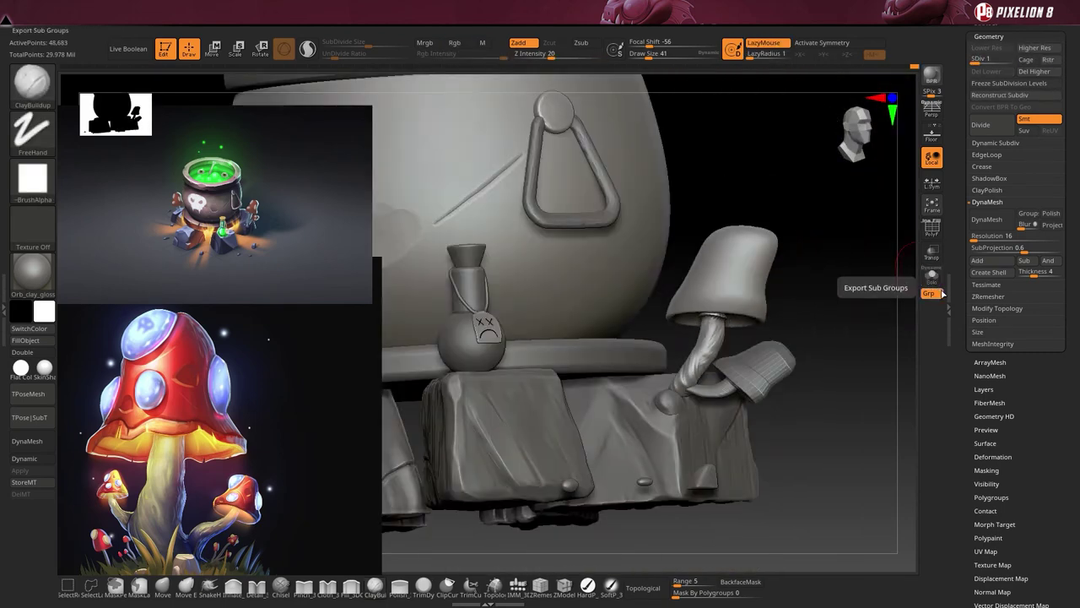
{"action": "left_click", "coordinate": [931, 277]}
{"action": "key", "text": "w"}
{"action": "mouse_move", "coordinate": [632, 458]}
{"action": "left_mouse_down"}
{"action": "mouse_move", "coordinate": [599, 324]}
{"action": "mouse_move", "coordinate": [641, 304]}
{"action": "left_mouse_up"}
{"action": "key", "text": "q"}
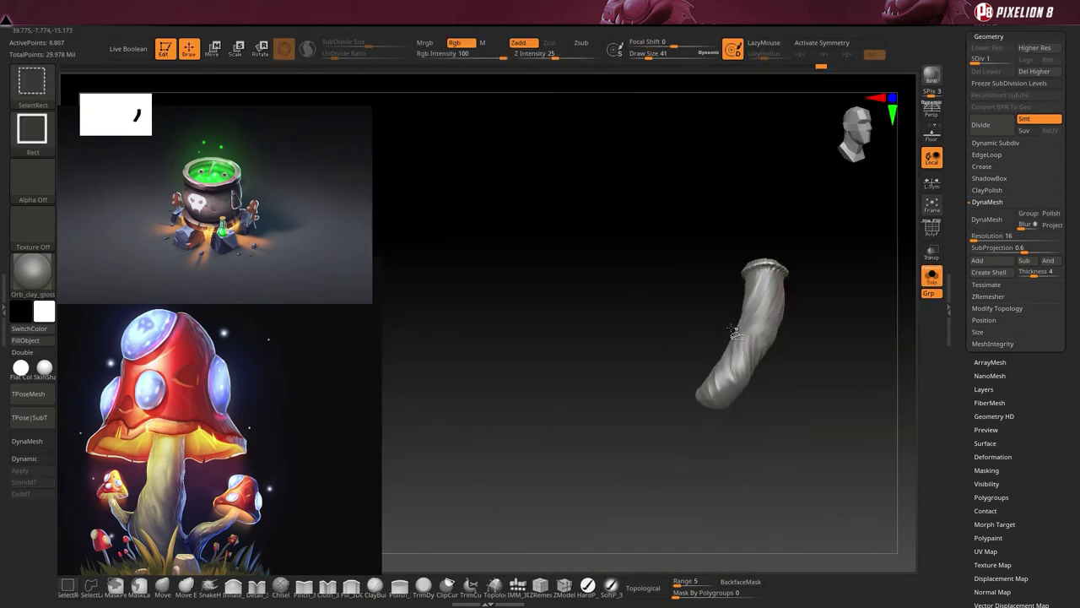
{"action": "left_click_drag", "start_coordinate": [674, 58], "coordinate": [704, 58]}
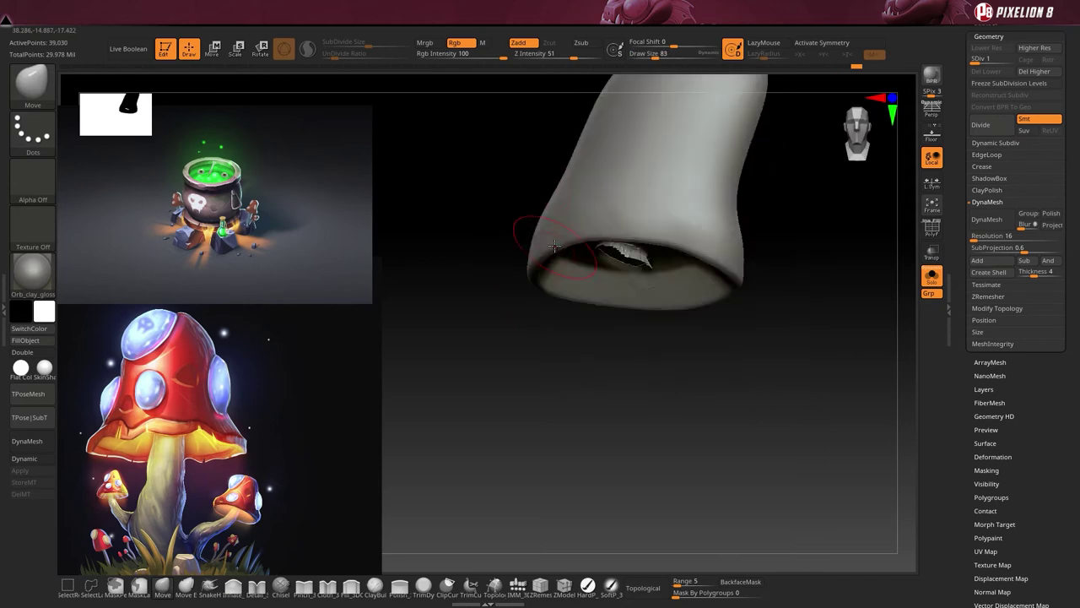
{"action": "mouse_move", "coordinate": [552, 243]}
{"action": "left_mouse_down"}
{"action": "mouse_move", "coordinate": [545, 169]}
{"action": "mouse_move", "coordinate": [590, 190]}
{"action": "mouse_move", "coordinate": [769, 434]}
{"action": "left_mouse_up"}
{"action": "key", "text": "d"}
{"action": "key", "text": "d"}
{"action": "key", "text": "d"}
{"action": "key", "text": "shift+d"}
{"action": "key", "text": "shift+d"}
{"action": "key", "text": "shift+d"}
- Save the project, then sculpt rough radial ridges around the gill ring piece
{"action": "key", "text": "ctrl+s"}
{"action": "key", "text": "Return"}
{"action": "left_click_drag", "start_coordinate": [487, 222], "coordinate": [851, 402]}
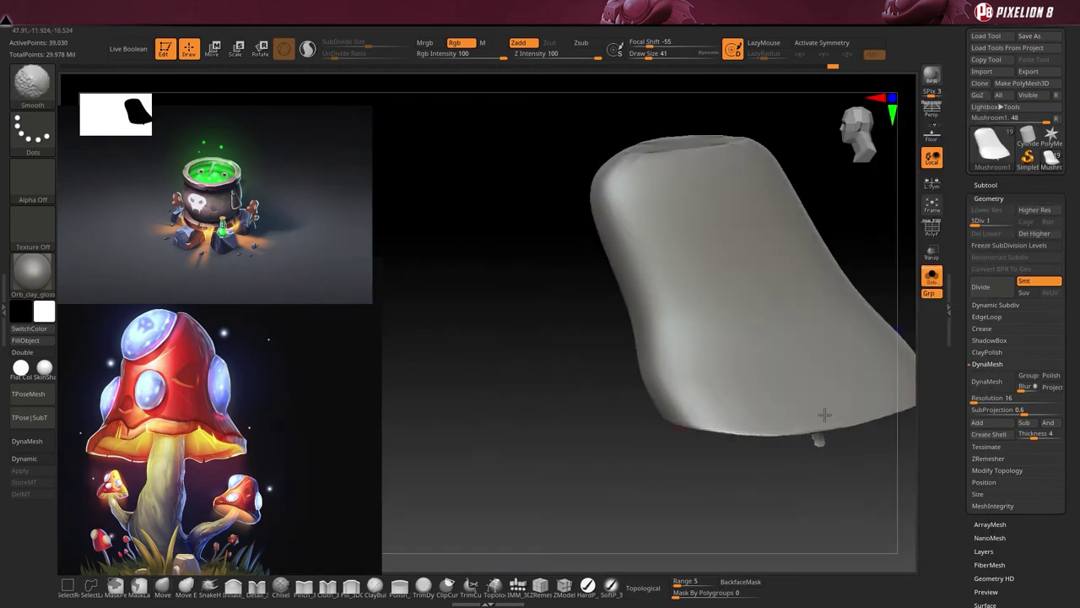
{"action": "mouse_move", "coordinate": [913, 266]}
{"action": "left_mouse_down"}
{"action": "mouse_move", "coordinate": [458, 232]}
{"action": "mouse_move", "coordinate": [637, 354]}
{"action": "left_mouse_up"}
{"action": "left_click_drag", "start_coordinate": [658, 392], "coordinate": [503, 330]}
{"action": "mouse_move", "coordinate": [663, 324]}
{"action": "left_mouse_down"}
{"action": "mouse_move", "coordinate": [530, 362]}
{"action": "mouse_move", "coordinate": [576, 335]}
{"action": "left_mouse_up"}
{"action": "key", "text": "shift+d"}
{"action": "key", "text": "shift+d"}
{"action": "key", "text": "shift+d"}
{"action": "mouse_move", "coordinate": [518, 317]}
{"action": "left_mouse_down"}
{"action": "mouse_move", "coordinate": [704, 265]}
{"action": "mouse_move", "coordinate": [530, 385]}
{"action": "left_mouse_up"}
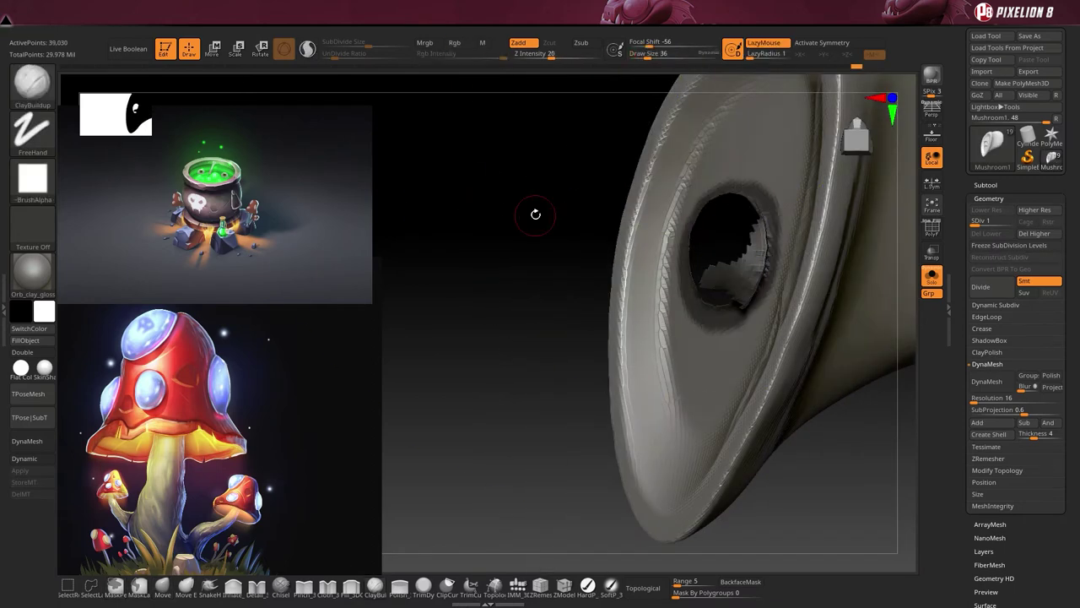
{"action": "mouse_move", "coordinate": [535, 215]}
{"action": "left_mouse_down"}
{"action": "mouse_move", "coordinate": [590, 221]}
{"action": "mouse_move", "coordinate": [586, 283]}
{"action": "left_mouse_up"}
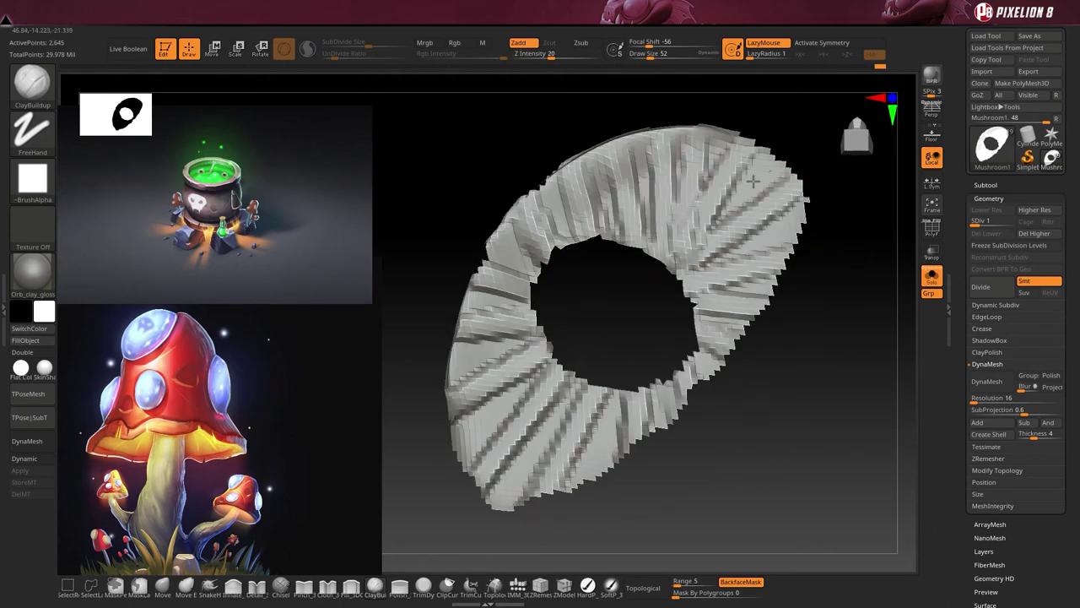
- Subdivide the gill ring and shape its radial gills with Pinch and Polish
{"action": "key", "text": "ctrl+d"}
{"action": "key", "text": "ctrl+d"}
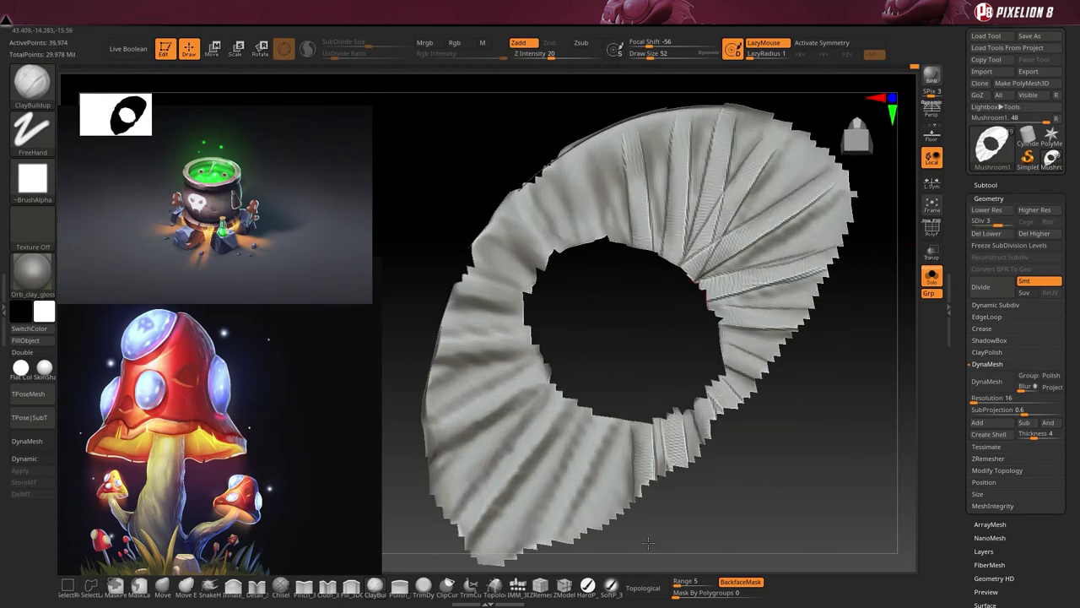
{"action": "left_click_drag", "start_coordinate": [648, 542], "coordinate": [586, 394]}
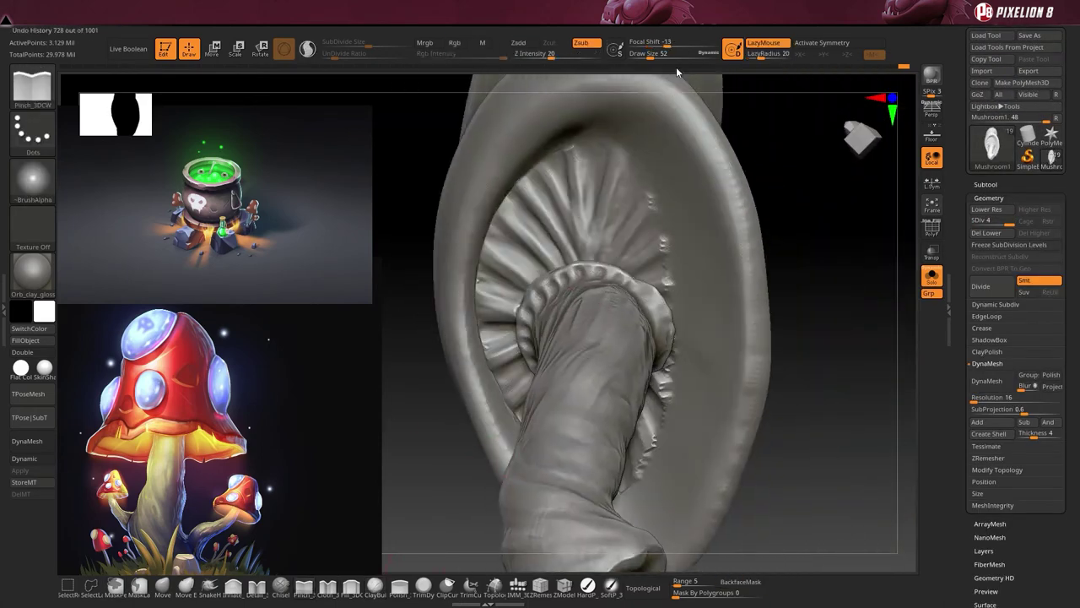
{"action": "mouse_move", "coordinate": [853, 194]}
{"action": "left_mouse_down"}
{"action": "mouse_move", "coordinate": [827, 164]}
{"action": "mouse_move", "coordinate": [601, 240]}
{"action": "mouse_move", "coordinate": [853, 408]}
{"action": "mouse_move", "coordinate": [622, 101]}
{"action": "mouse_move", "coordinate": [837, 345]}
{"action": "left_mouse_up"}
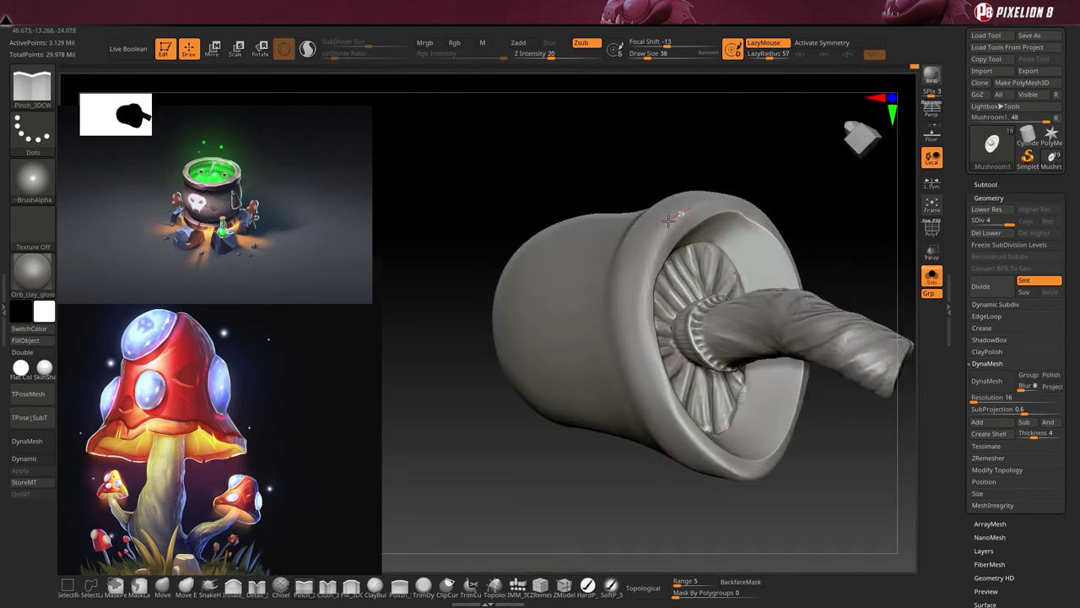
{"action": "left_click", "coordinate": [398, 586]}
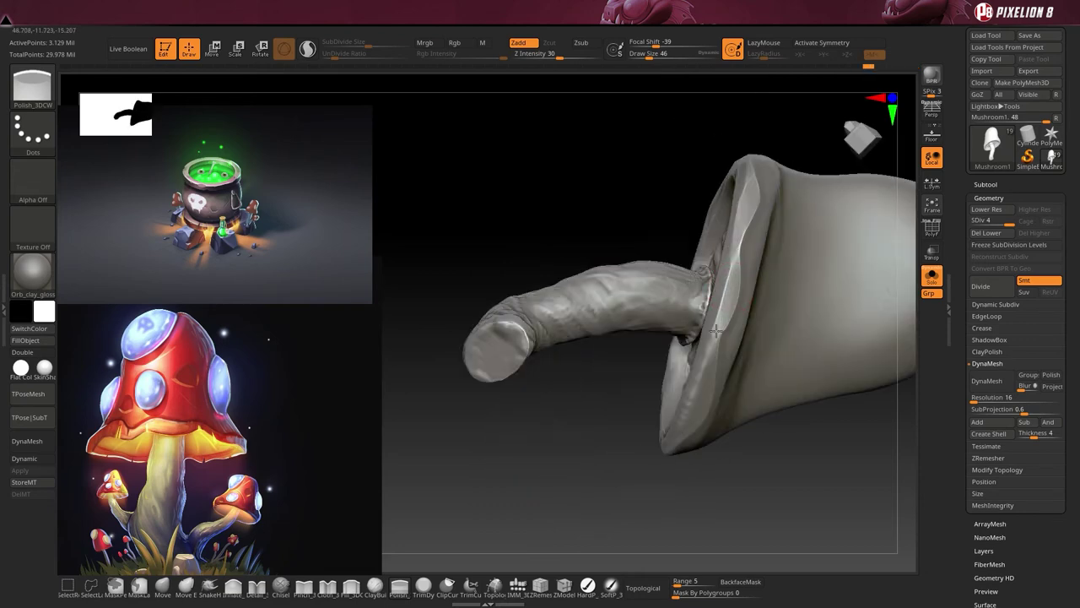
- Sculpt a ridged collar around the stem top, smooth the gills, and solo the mushroom
{"action": "left_click_drag", "start_coordinate": [715, 330], "coordinate": [705, 308]}
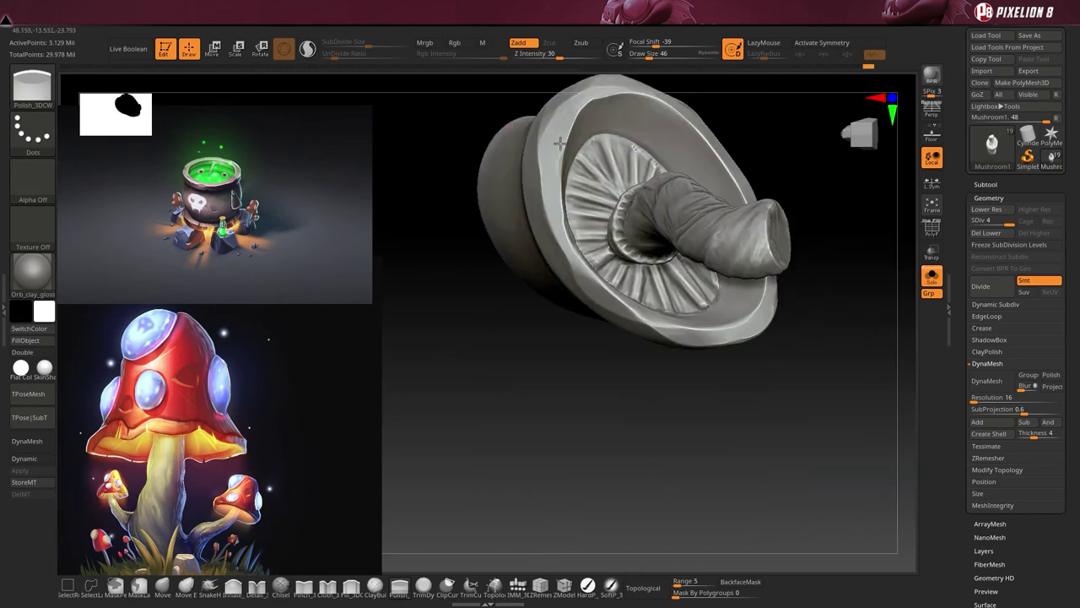
{"action": "left_click_drag", "start_coordinate": [575, 102], "coordinate": [747, 290]}
{"action": "left_click_drag", "start_coordinate": [657, 383], "coordinate": [627, 458]}
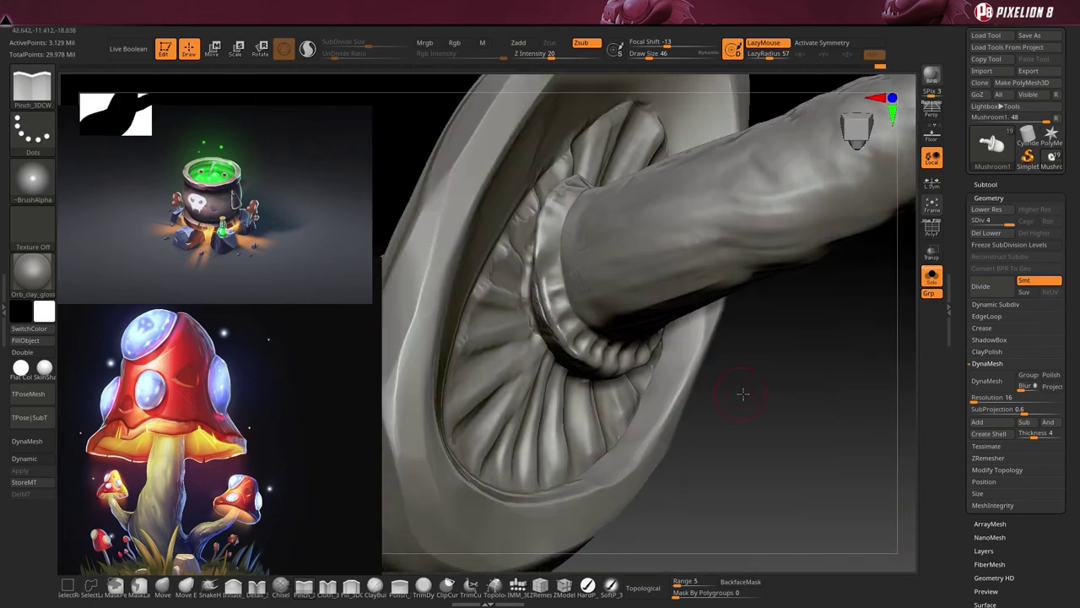
{"action": "left_click_drag", "start_coordinate": [743, 393], "coordinate": [592, 248]}
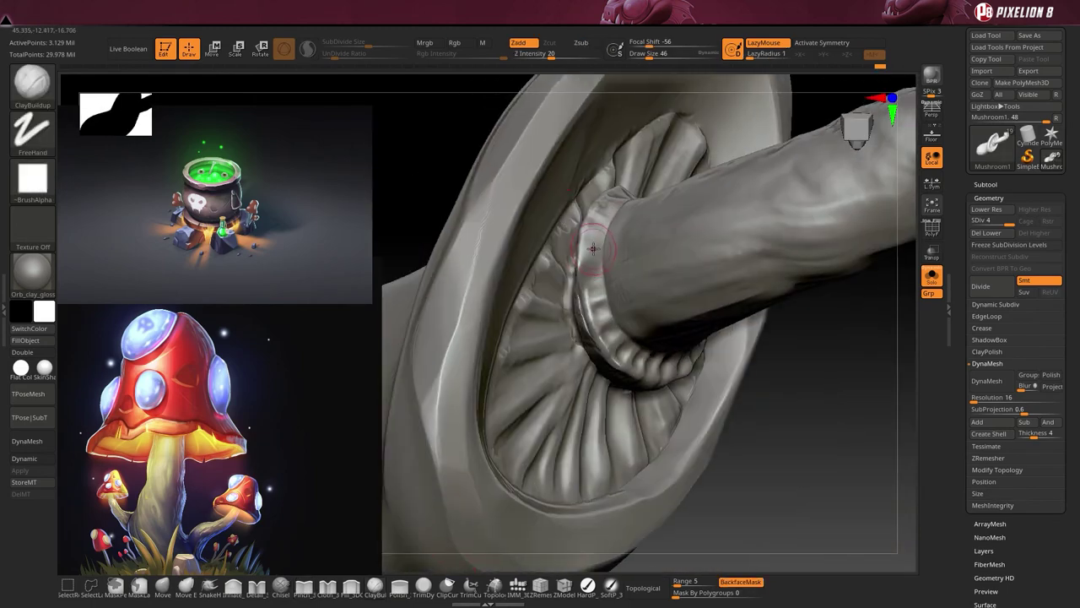
{"action": "left_click_drag", "start_coordinate": [642, 321], "coordinate": [672, 347]}
{"action": "mouse_move", "coordinate": [459, 126]}
{"action": "left_mouse_down"}
{"action": "mouse_move", "coordinate": [540, 498]}
{"action": "mouse_move", "coordinate": [741, 285]}
{"action": "mouse_move", "coordinate": [512, 246]}
{"action": "left_mouse_up"}
{"action": "key", "text": "shift"}
{"action": "key", "text": "ctrl+shift+s"}
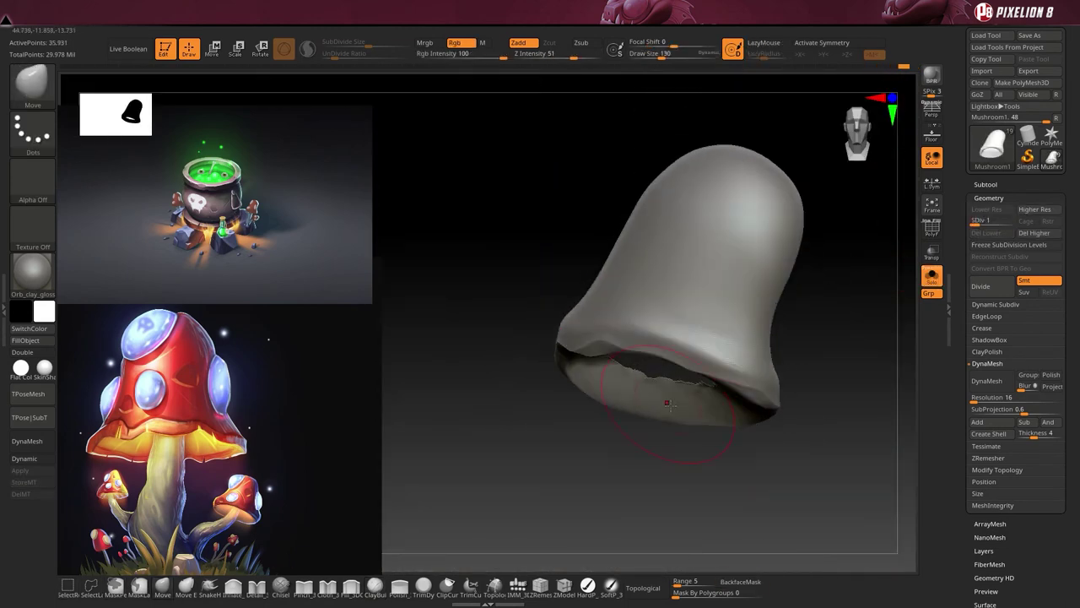
- Puff up the masked spots on the mushroom cap with Inflate
{"action": "left_click_drag", "start_coordinate": [658, 325], "coordinate": [540, 385]}
{"action": "left_click_drag", "start_coordinate": [787, 267], "coordinate": [675, 414]}
{"action": "right_click_drag", "start_coordinate": [538, 287], "coordinate": [510, 295], "text": "ctrl"}
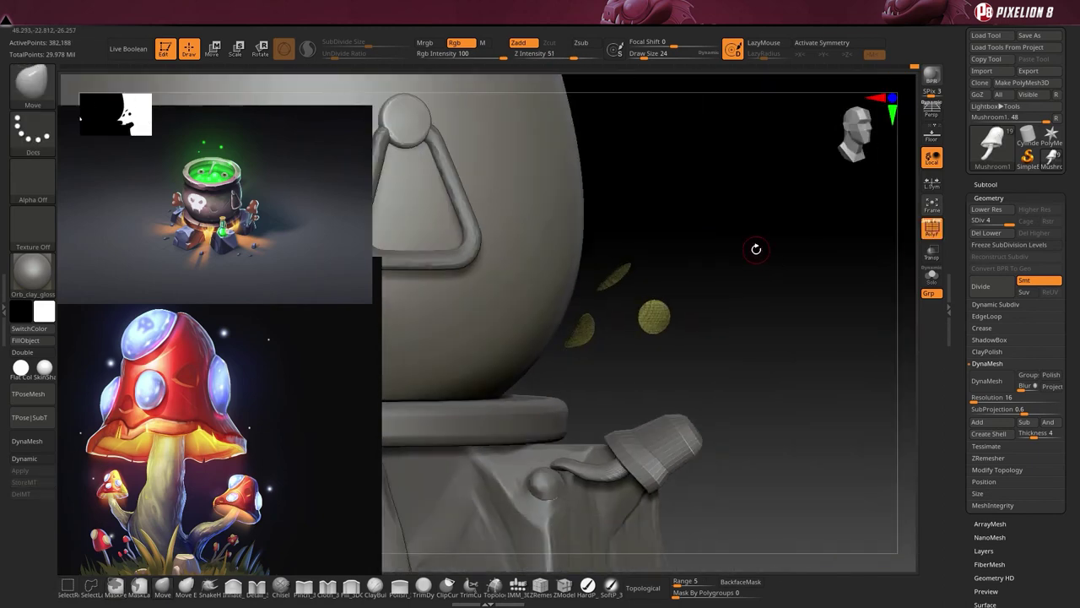
{"action": "left_click_drag", "start_coordinate": [756, 249], "coordinate": [783, 311], "text": "alt"}
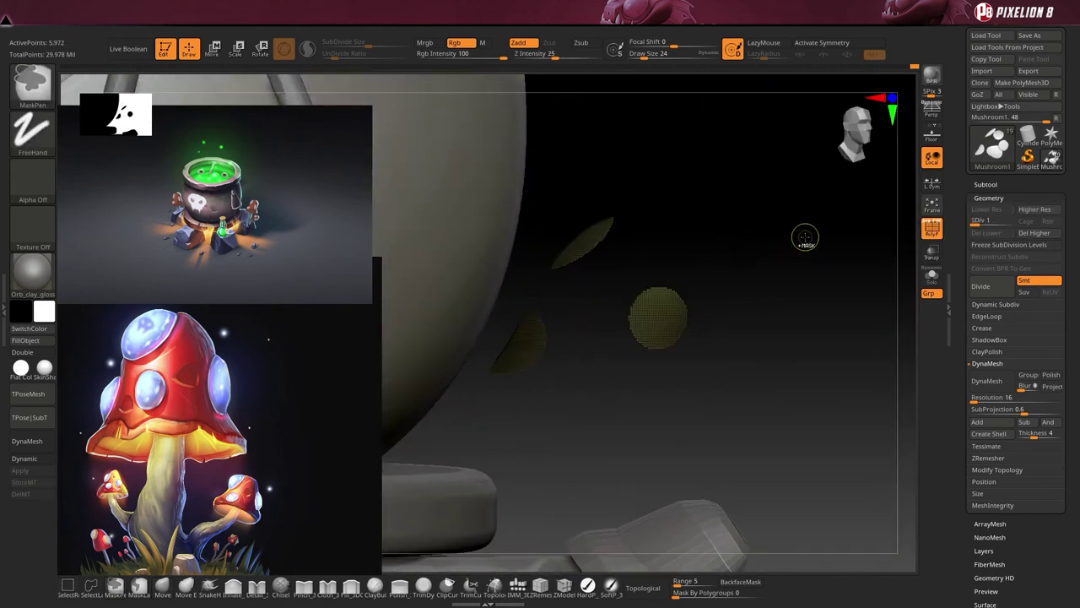
{"action": "left_click_drag", "start_coordinate": [1013, 452], "coordinate": [1067, 456]}
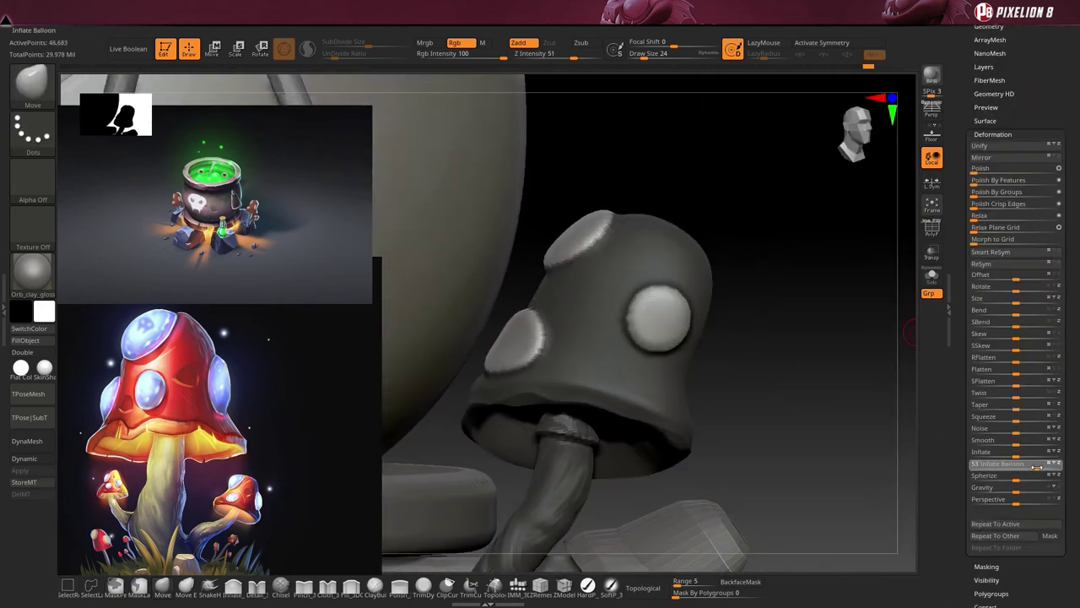
{"action": "left_click_drag", "start_coordinate": [843, 295], "coordinate": [745, 235]}
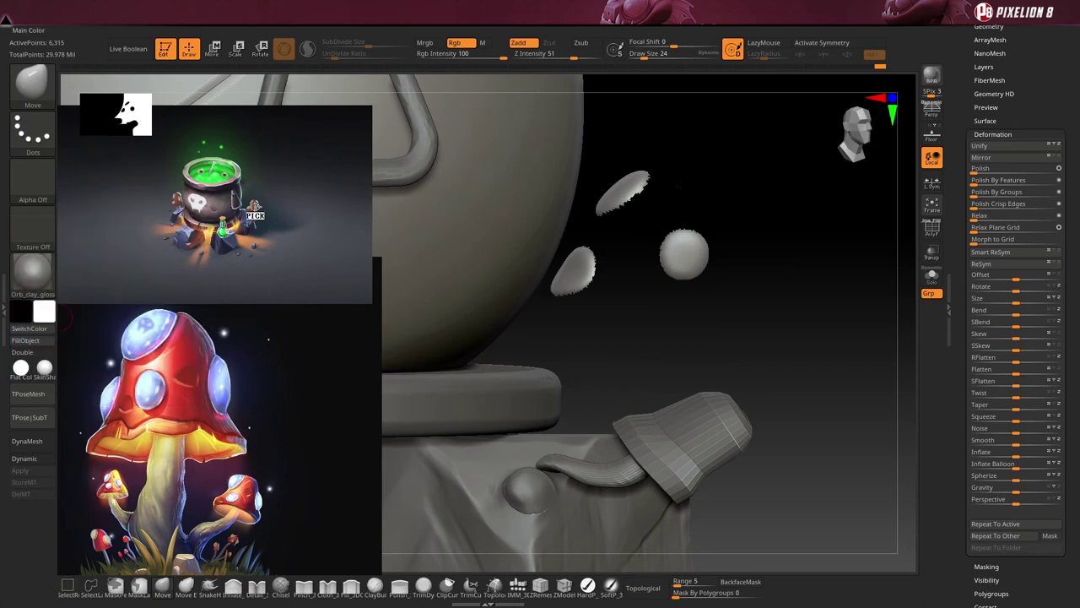
- Apply a white paint material and fill the mushroom cap with red
{"action": "left_click", "coordinate": [32, 270]}
{"action": "left_click", "coordinate": [92, 284]}
{"action": "left_click", "coordinate": [44, 311]}
{"action": "left_click", "coordinate": [169, 313]}
{"action": "left_click", "coordinate": [128, 236]}
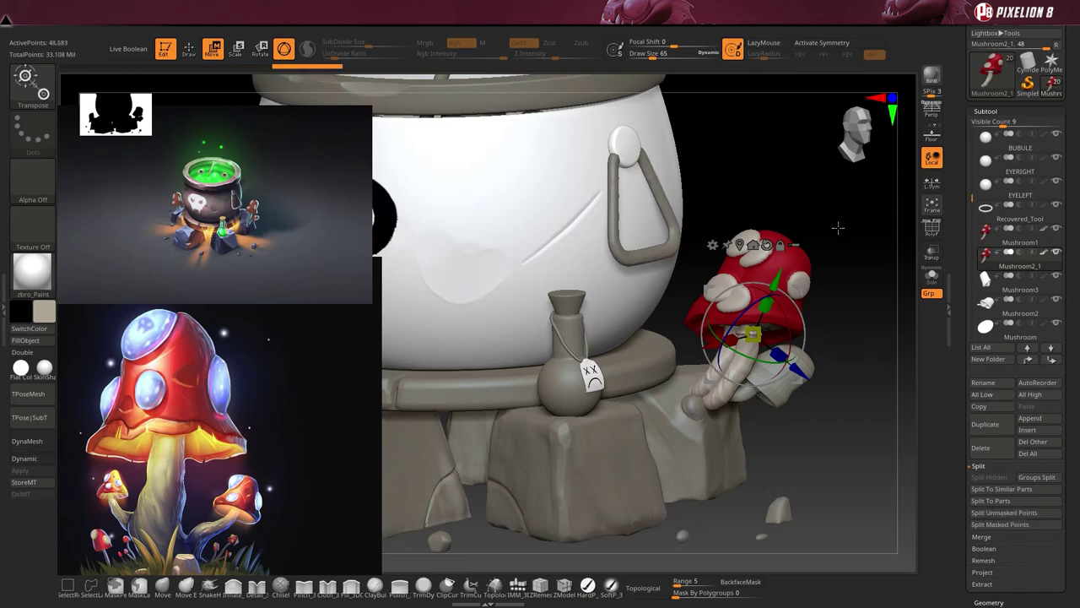
- Duplicate the red-spotted mushroom as Mushroom2_2 and DynaMesh it into a smooth grey mass
{"action": "left_click_drag", "start_coordinate": [838, 228], "coordinate": [673, 257]}
{"action": "left_click_drag", "start_coordinate": [836, 253], "coordinate": [788, 312]}
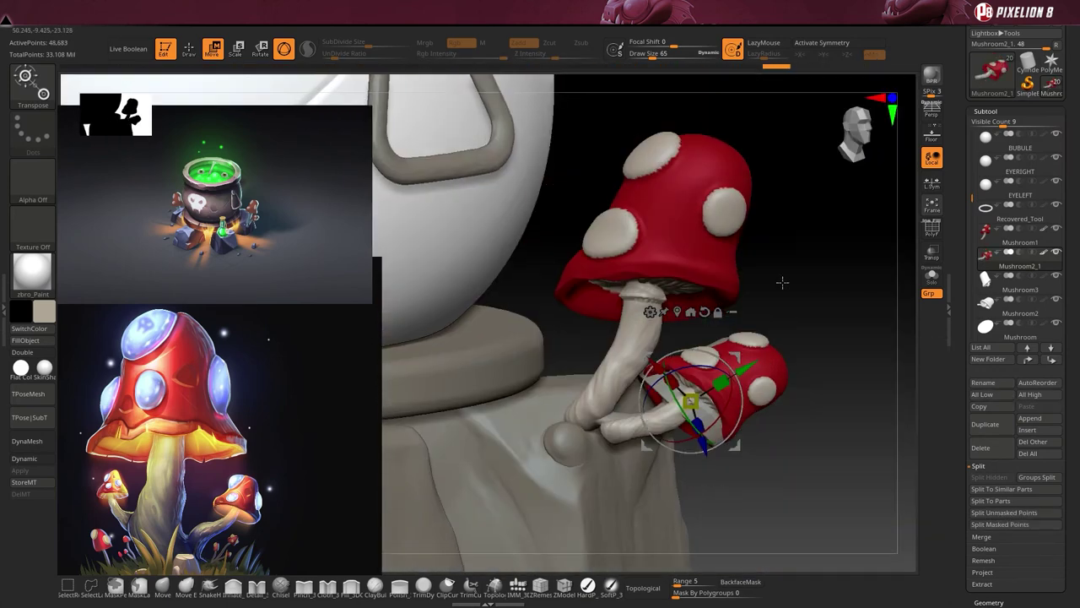
{"action": "left_click", "coordinate": [988, 602]}
{"action": "mouse_move", "coordinate": [599, 416]}
{"action": "left_mouse_down"}
{"action": "mouse_move", "coordinate": [721, 526]}
{"action": "mouse_move", "coordinate": [581, 389]}
{"action": "left_mouse_up"}
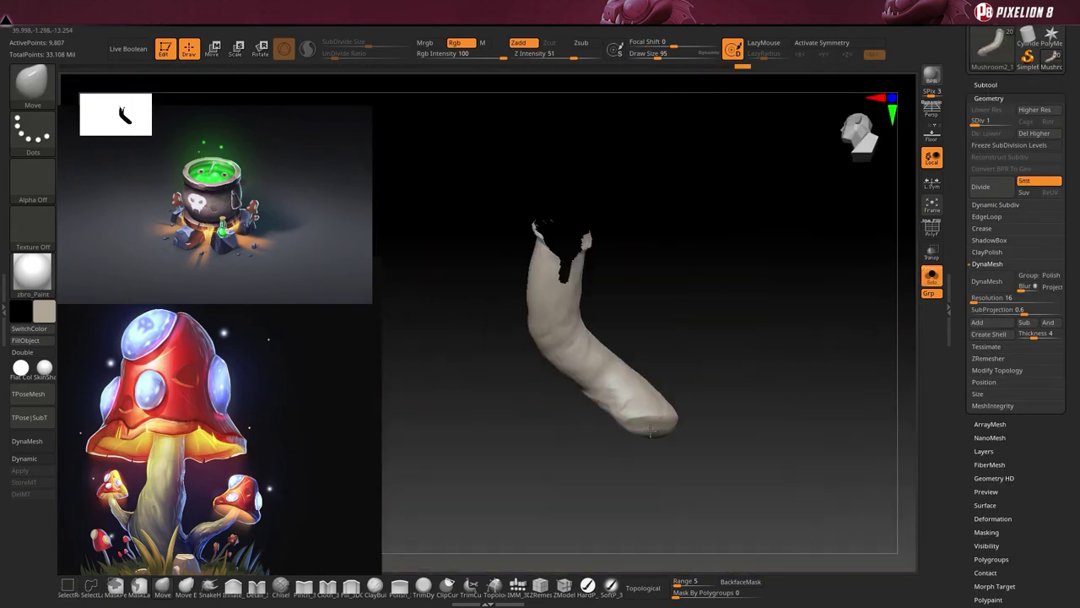
{"action": "key", "text": "s"}
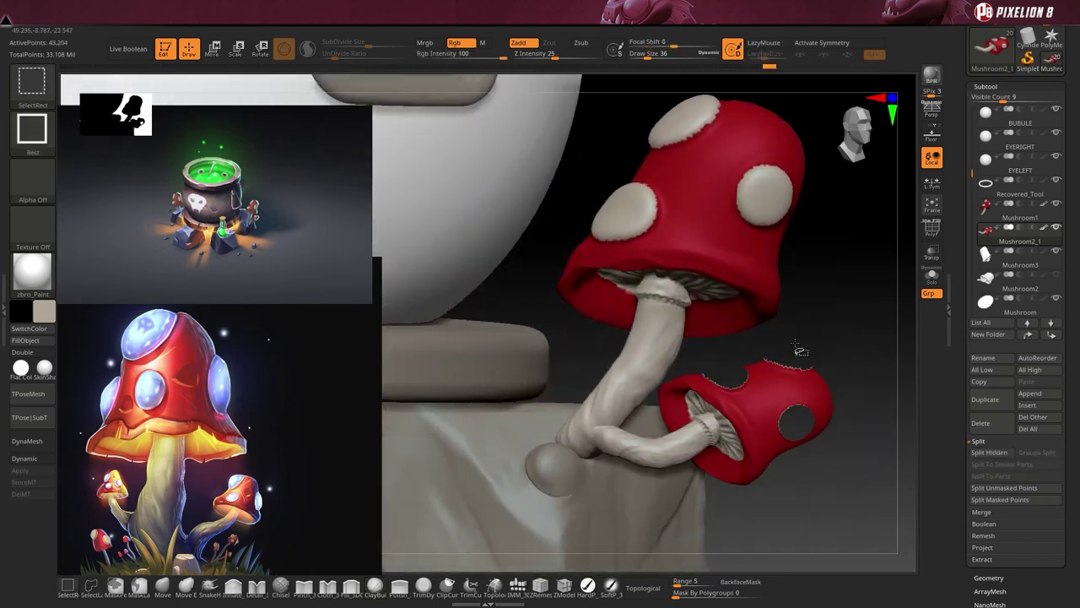
{"action": "key", "text": "space"}
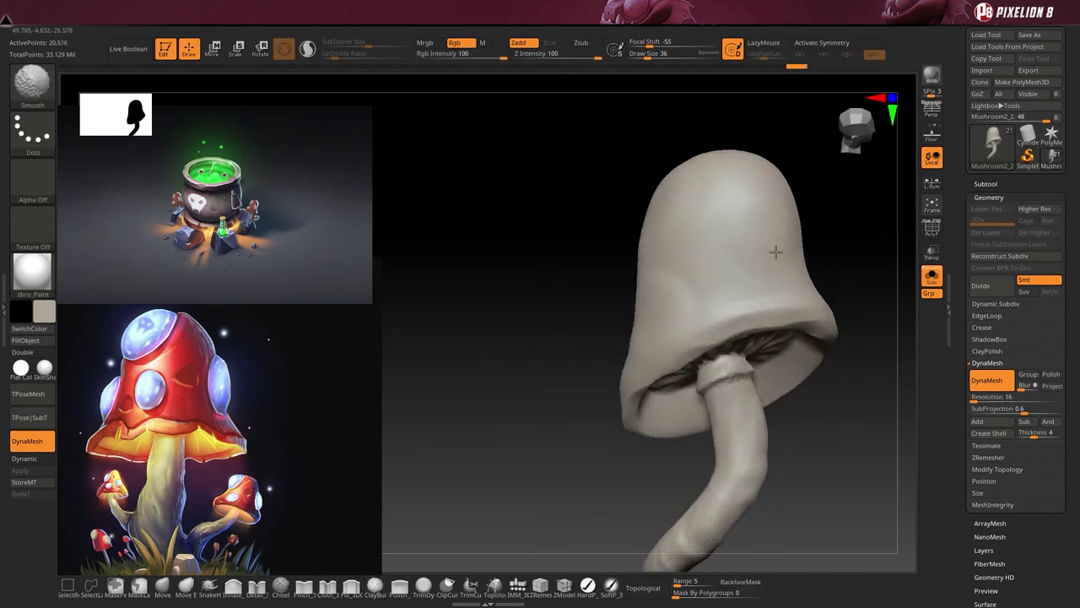
- Inspect the new mushroom's drooping cap and gills from below, then reselect the red-spotted mushroom subtool
{"action": "left_click_drag", "start_coordinate": [776, 251], "coordinate": [669, 189]}
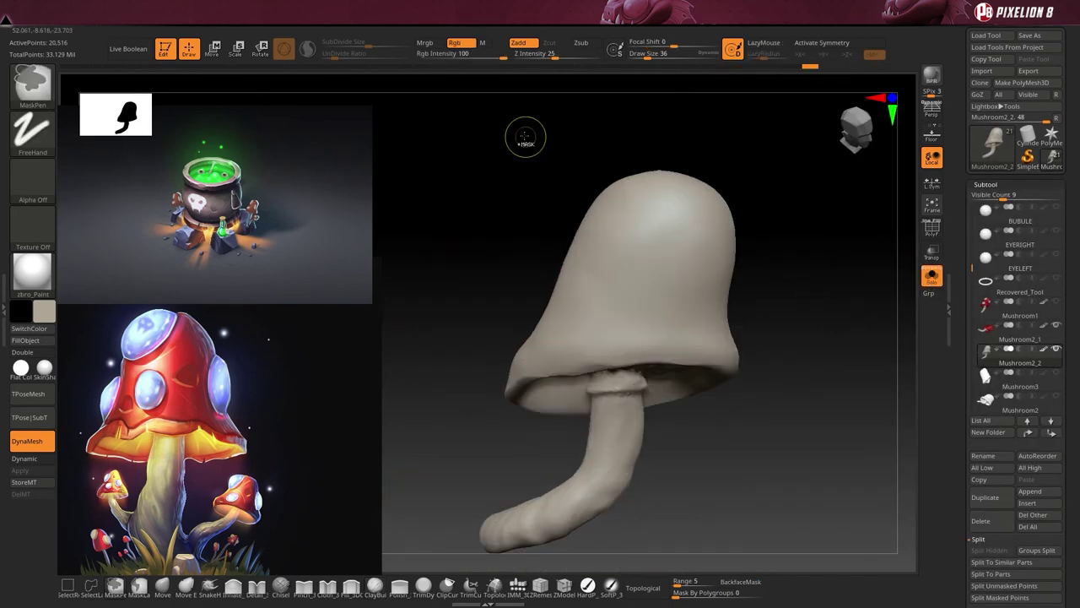
{"action": "mouse_move", "coordinate": [525, 136]}
{"action": "left_mouse_down"}
{"action": "mouse_move", "coordinate": [641, 253]}
{"action": "mouse_move", "coordinate": [773, 333]}
{"action": "left_mouse_up"}
{"action": "left_click_drag", "start_coordinate": [609, 376], "coordinate": [722, 415]}
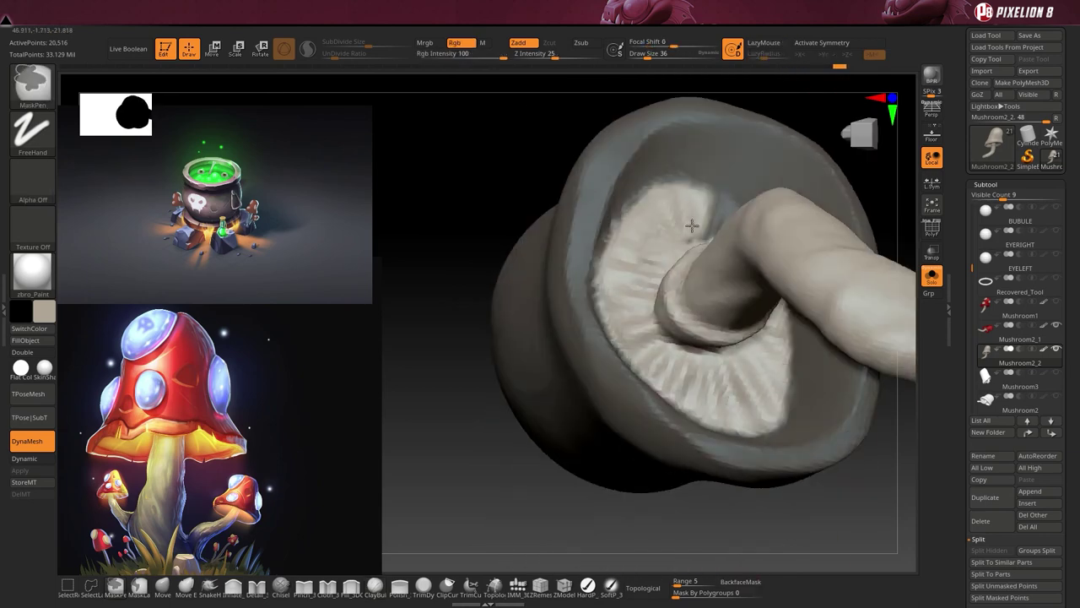
{"action": "left_click_drag", "start_coordinate": [704, 239], "coordinate": [685, 448]}
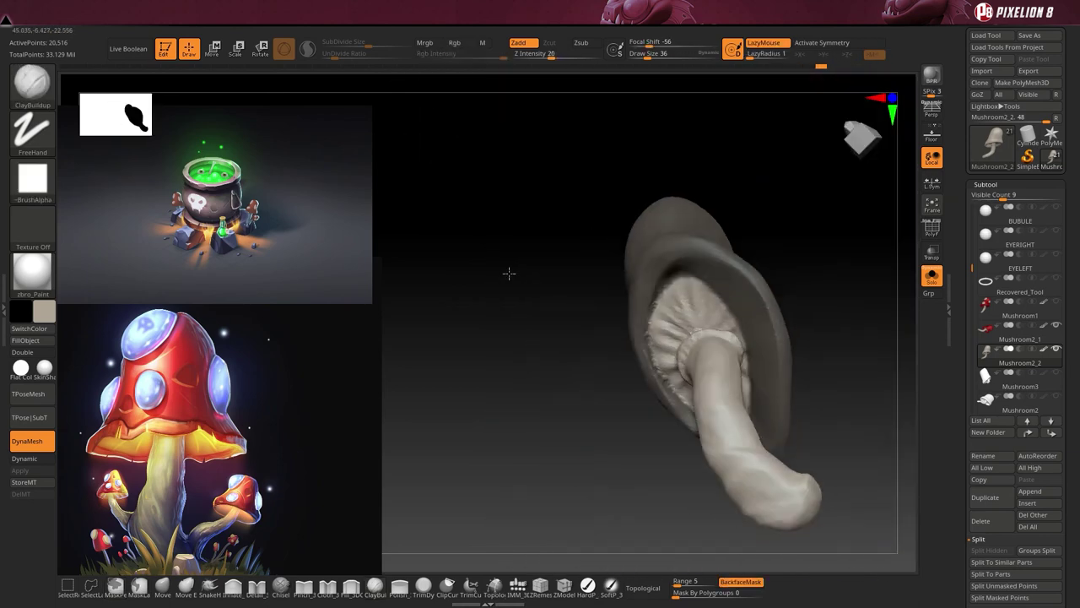
{"action": "mouse_move", "coordinate": [509, 272]}
{"action": "left_mouse_down"}
{"action": "mouse_move", "coordinate": [572, 281]}
{"action": "mouse_move", "coordinate": [542, 200]}
{"action": "mouse_move", "coordinate": [596, 130]}
{"action": "mouse_move", "coordinate": [641, 211]}
{"action": "left_mouse_up"}
{"action": "left_click", "coordinate": [985, 184]}
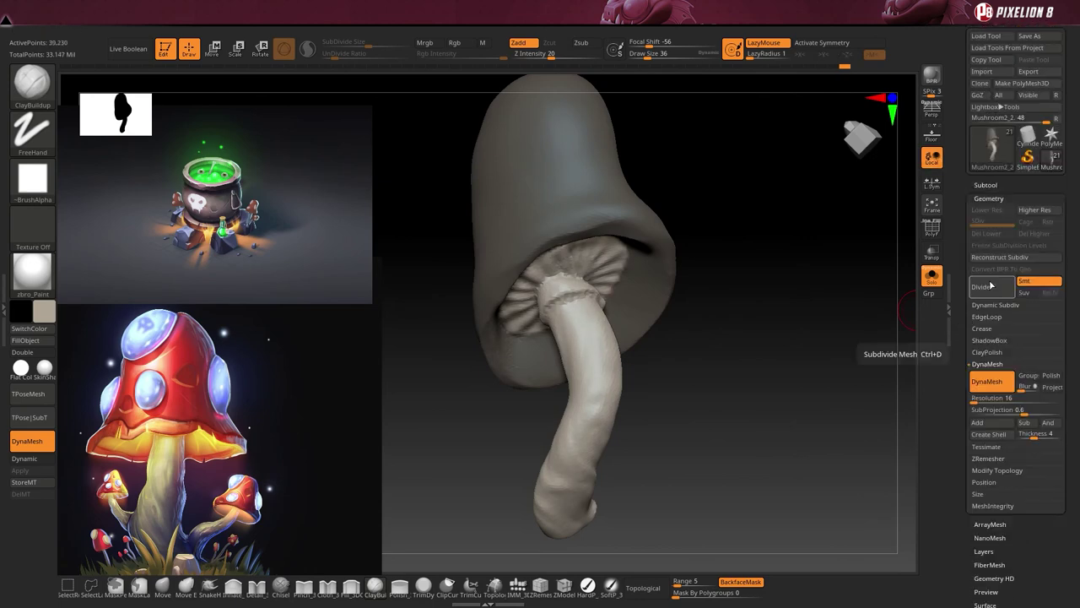
{"action": "left_click", "coordinate": [986, 184]}
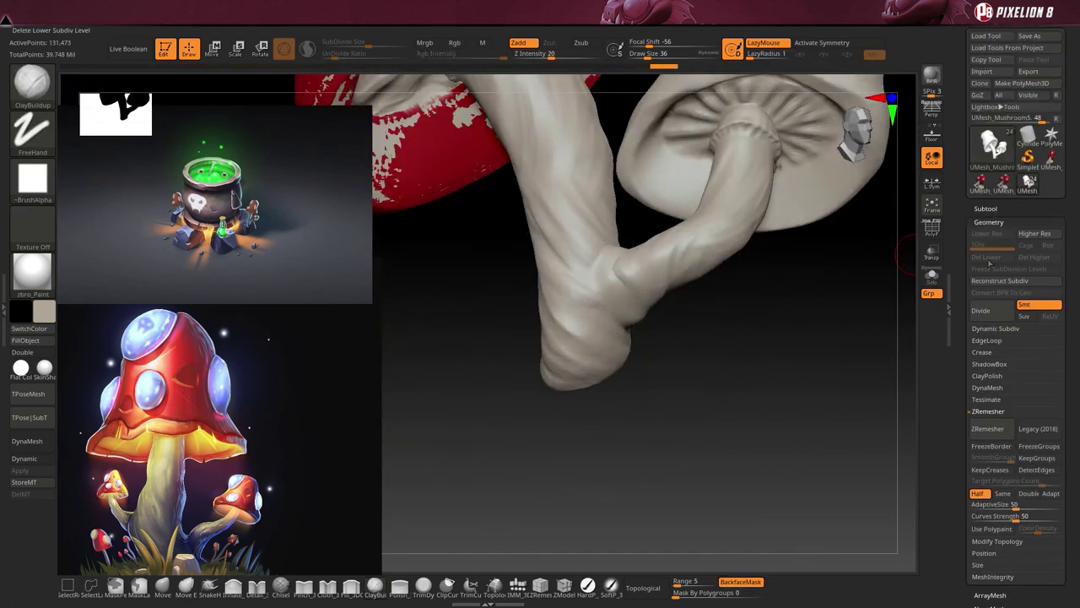
- Transfer the sculpted detail onto the remeshed mushroom with ProjectAll
{"action": "left_click", "coordinate": [985, 325]}
{"action": "scroll", "coordinate": [982, 371], "scroll_direction": "down", "scroll_amount": 1}
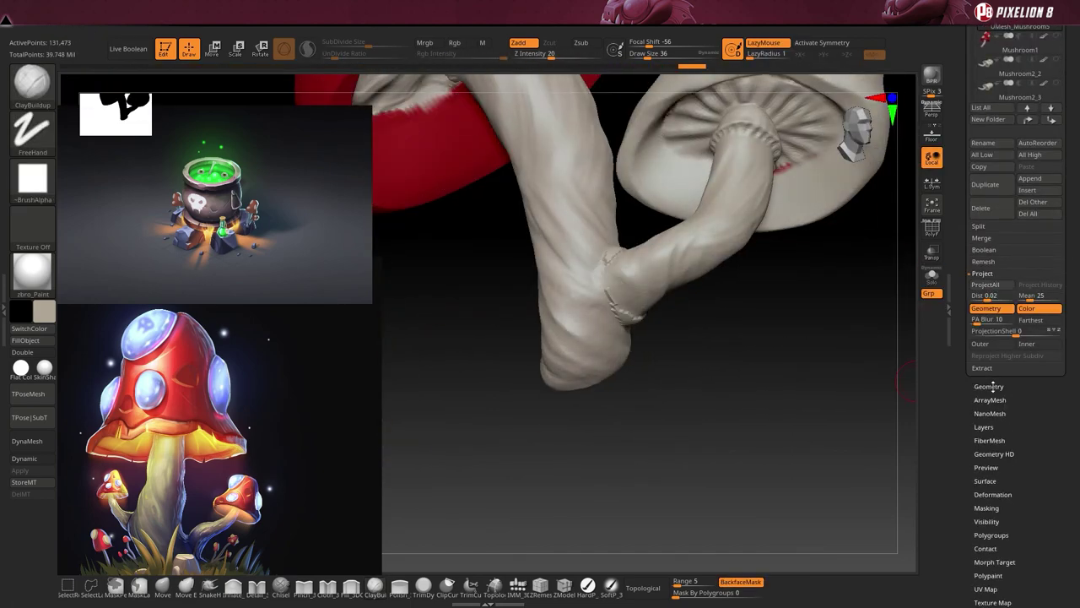